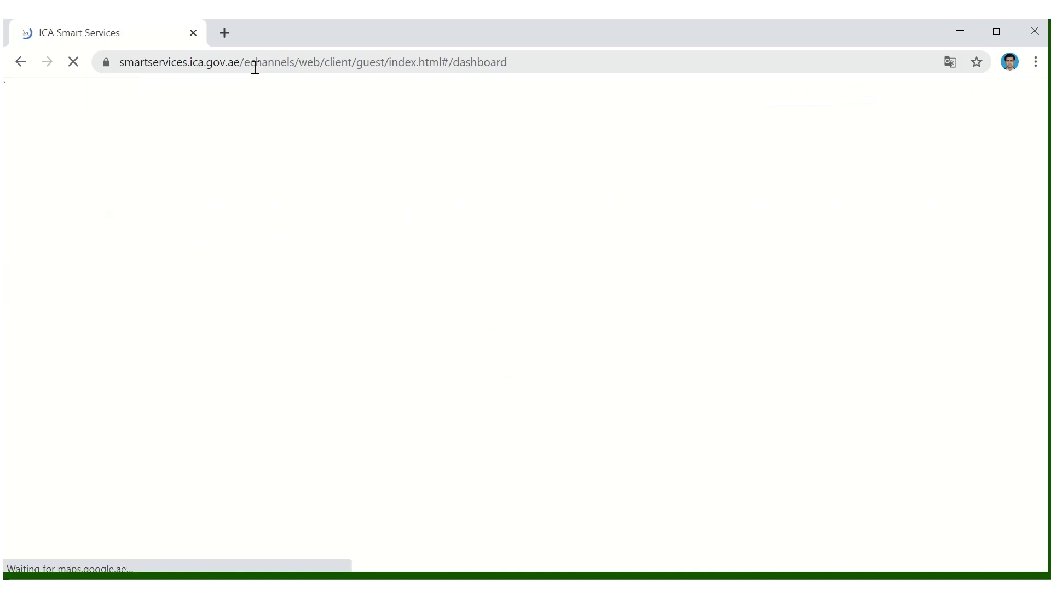
- From the smart services list, open 'Registration for residents outside UAE' and review its steps
click(818, 221)
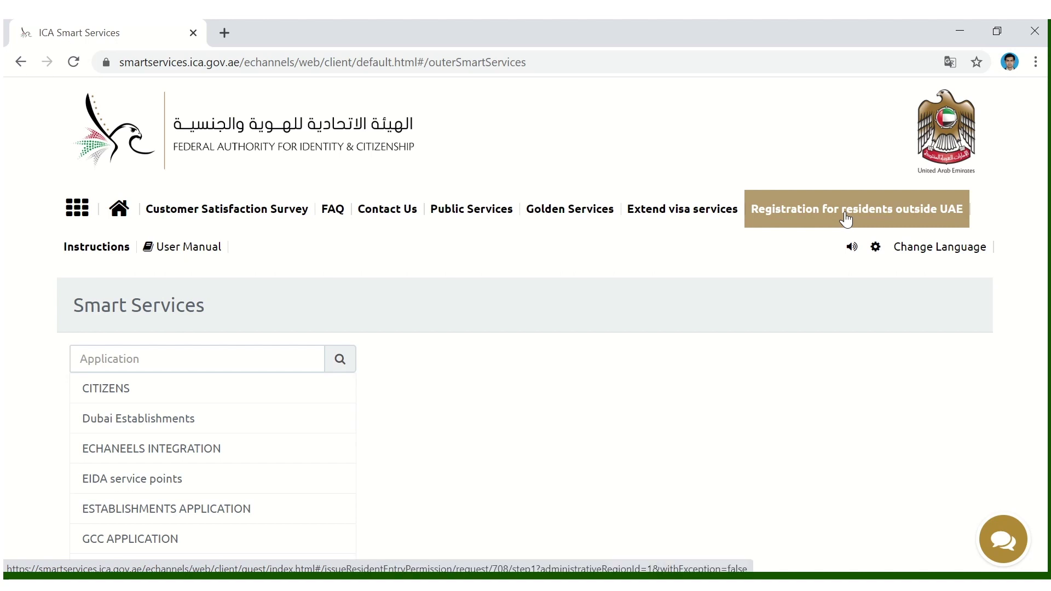
click(844, 215)
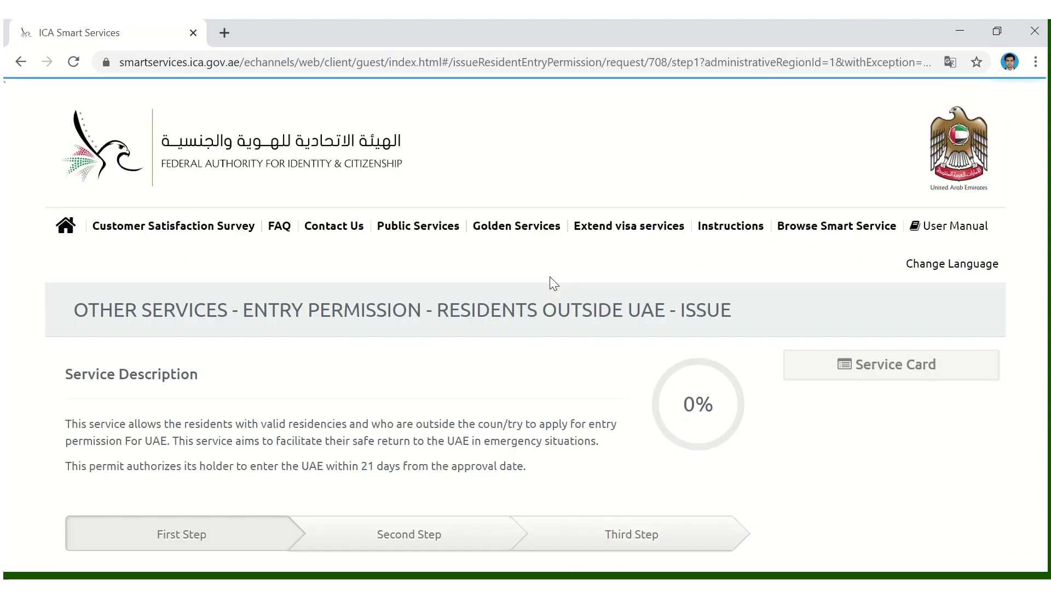
scroll(434, 298, down, 5)
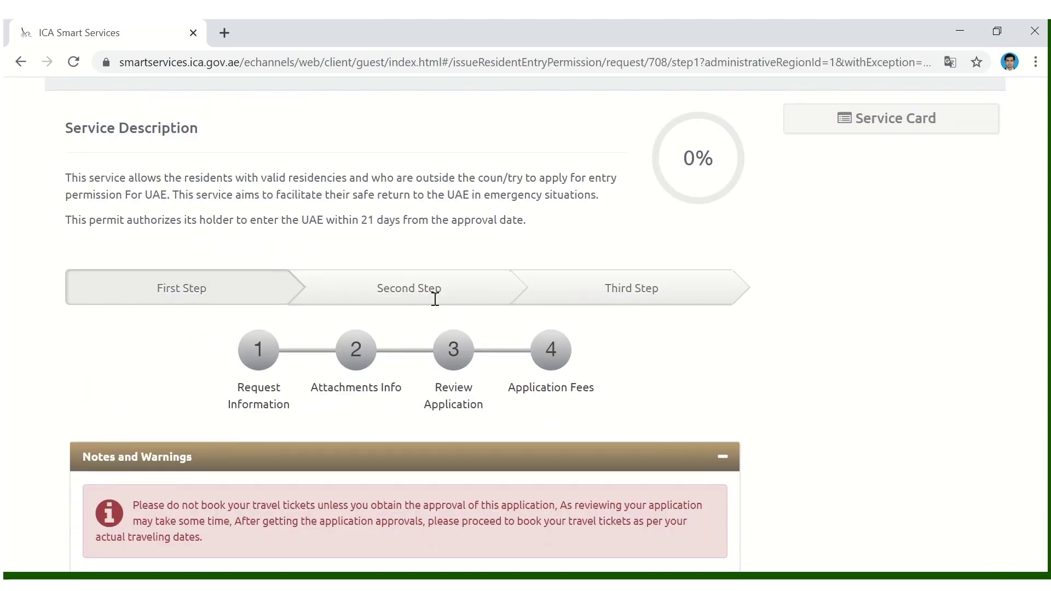
scroll(436, 298, down, 1)
scroll(435, 299, up, 1)
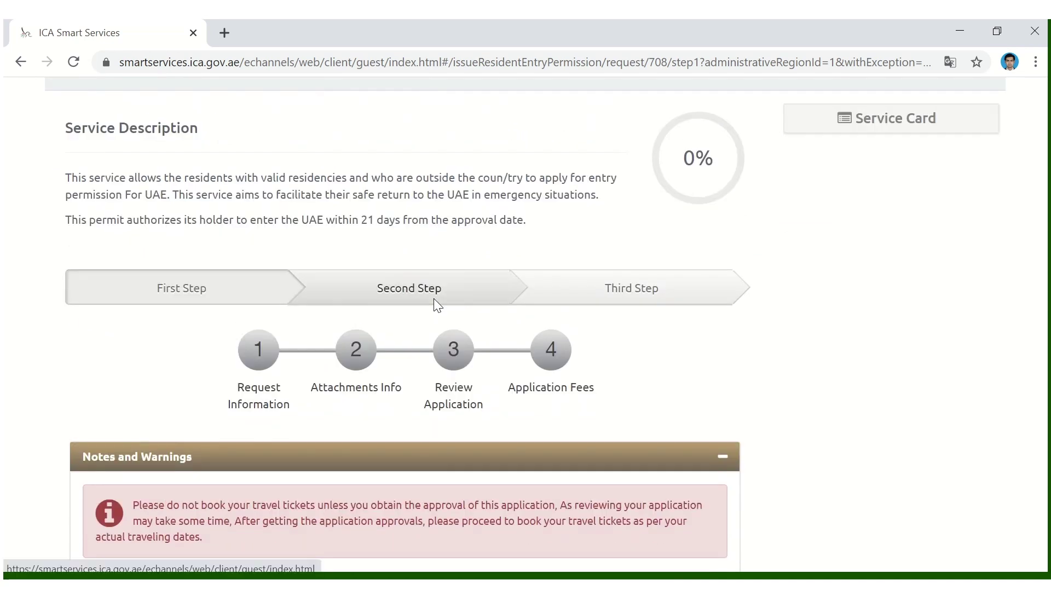
scroll(434, 298, down, 3)
scroll(434, 299, up, 3)
scroll(435, 302, down, 3)
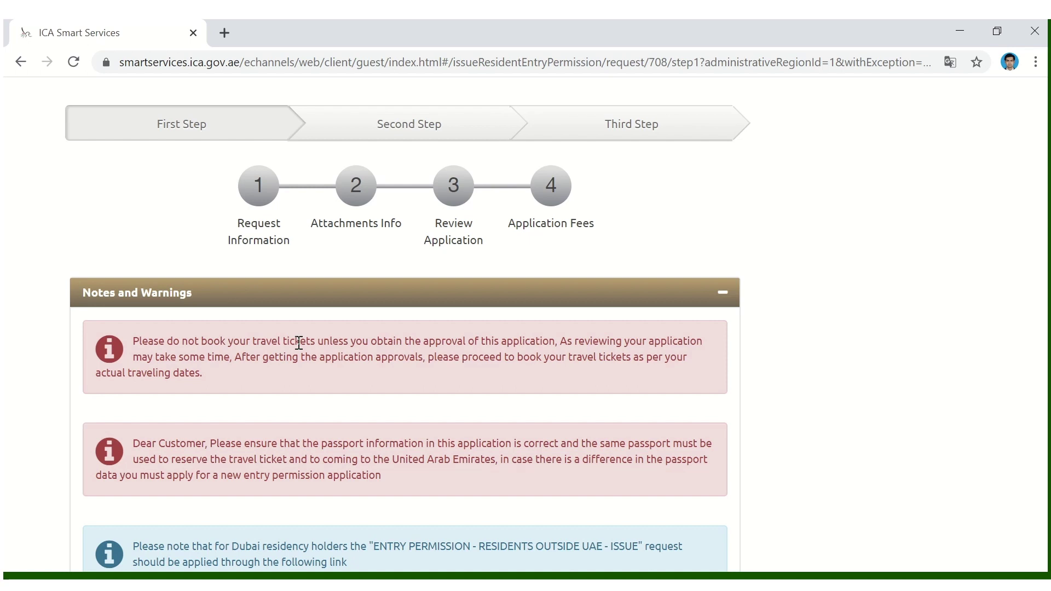
scroll(298, 343, down, 2)
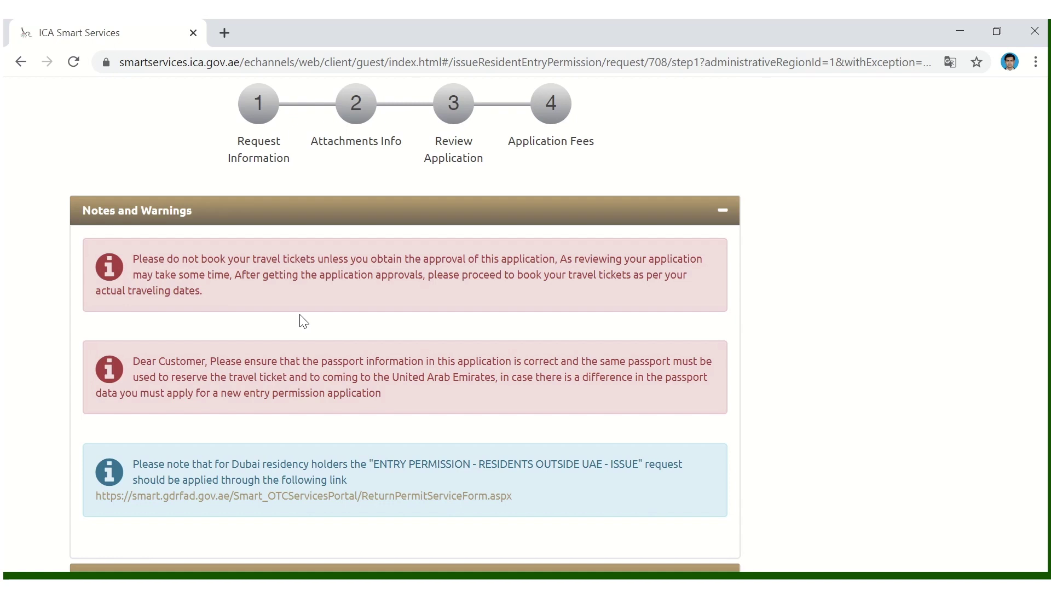
scroll(303, 323, down, 2)
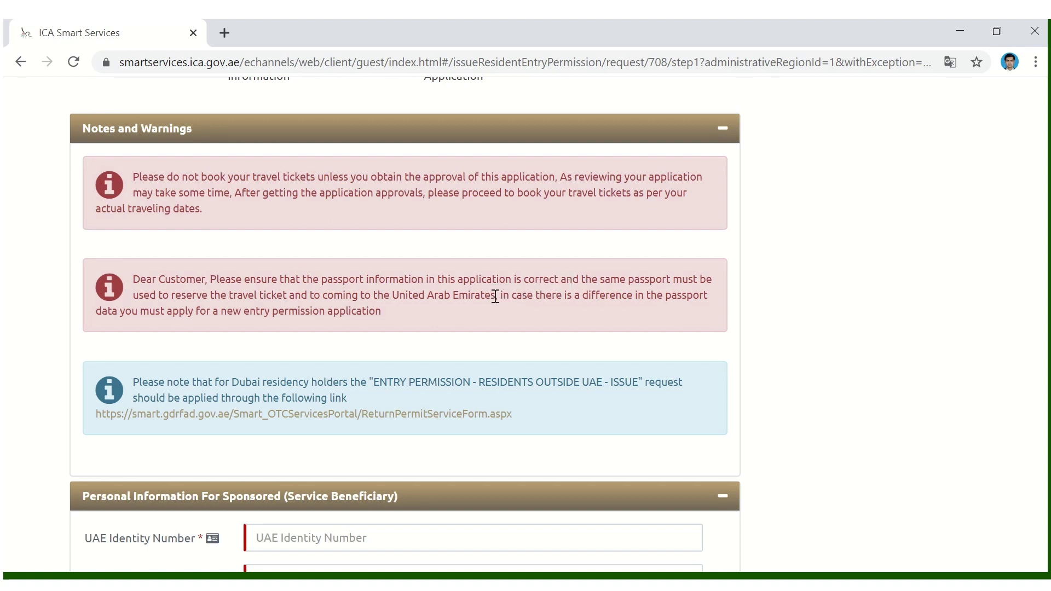
drag(516, 279, 581, 280)
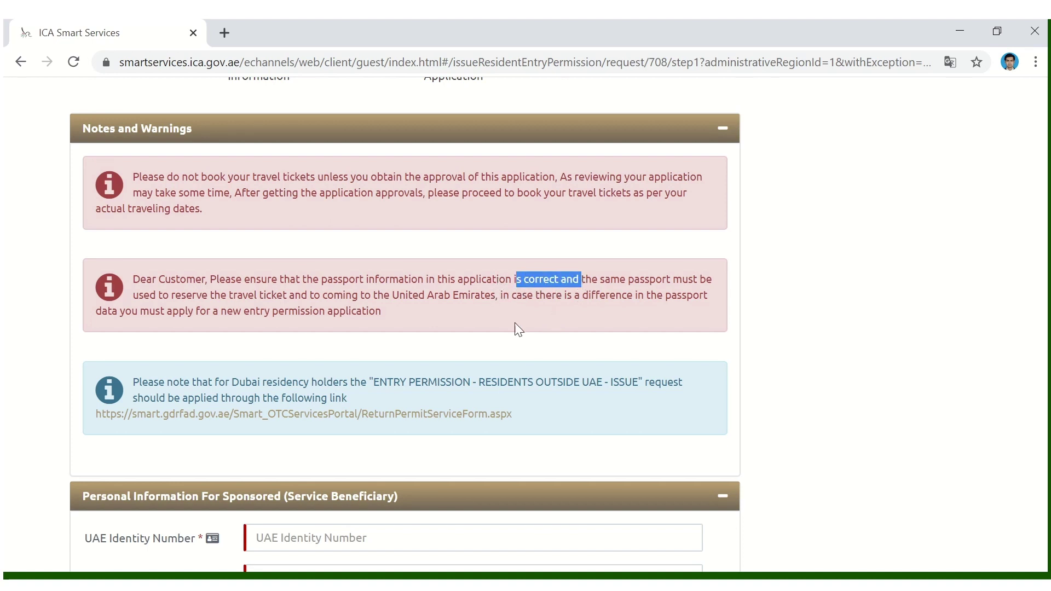
scroll(492, 306, down, 1)
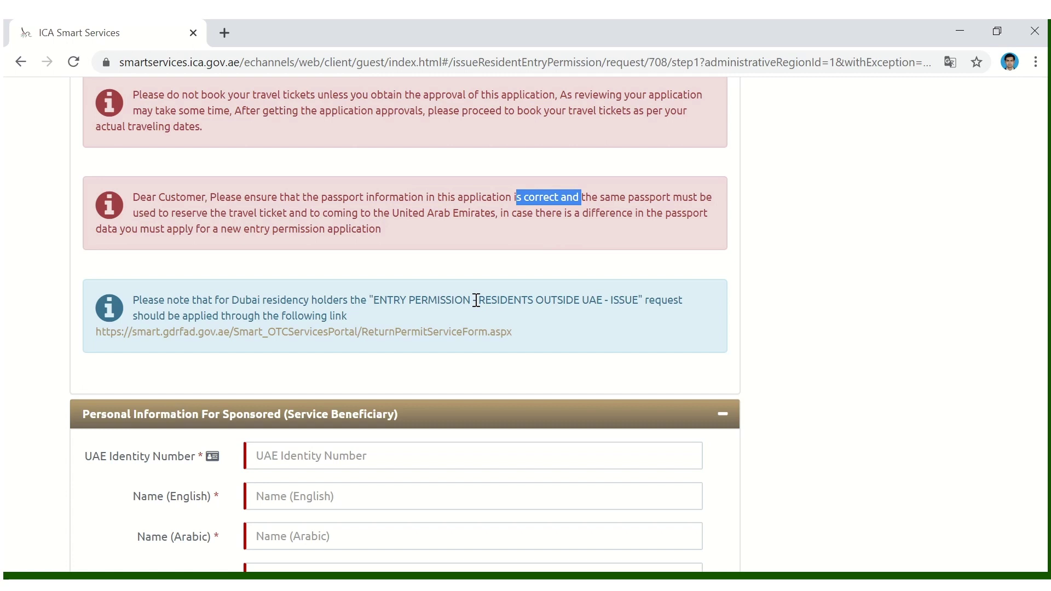
scroll(477, 300, down, 1)
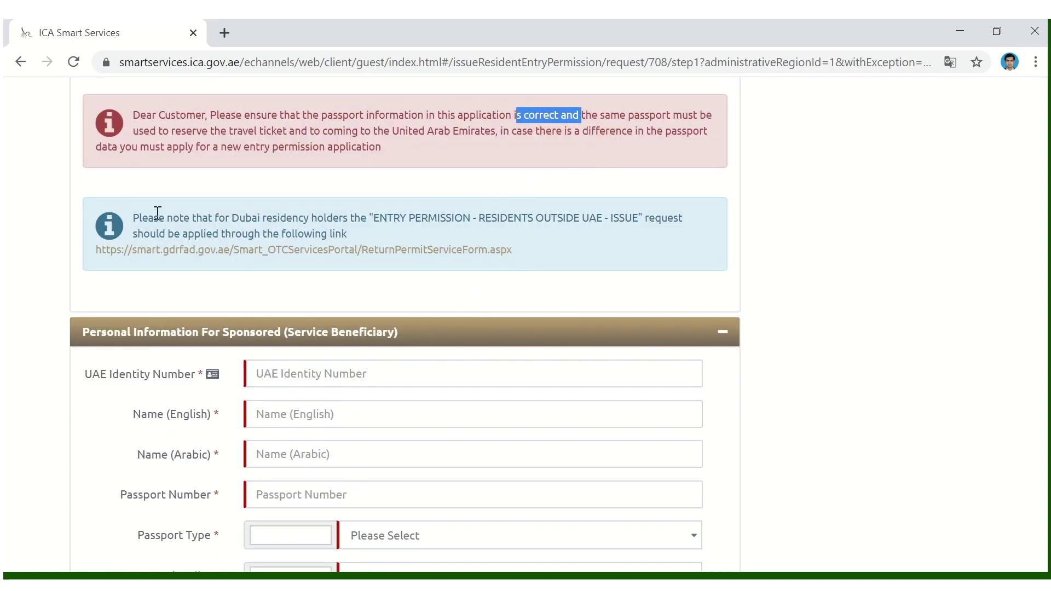
scroll(298, 216, up, 1)
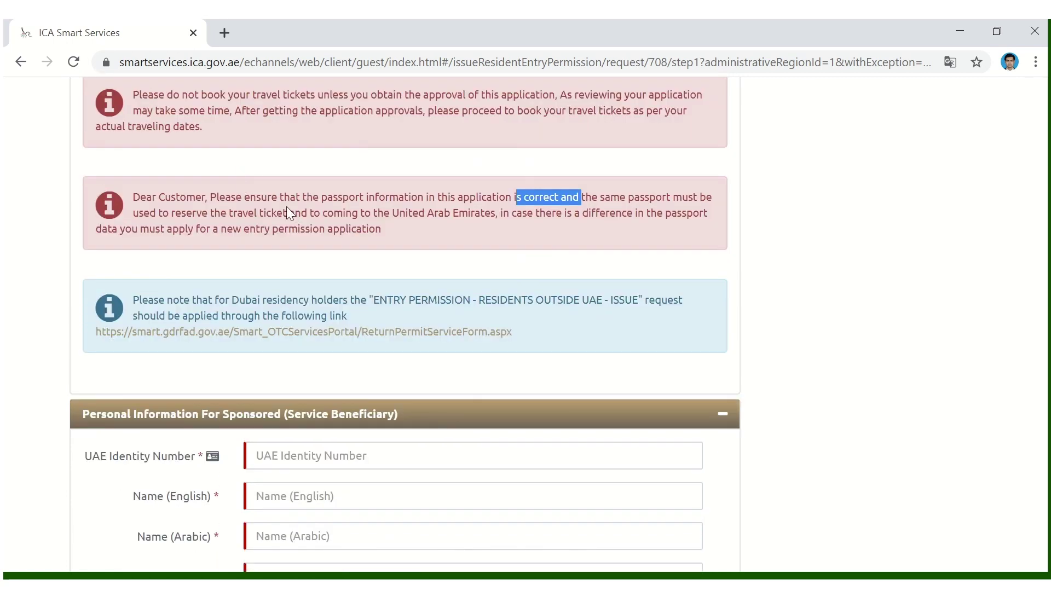
scroll(353, 228, down, 1)
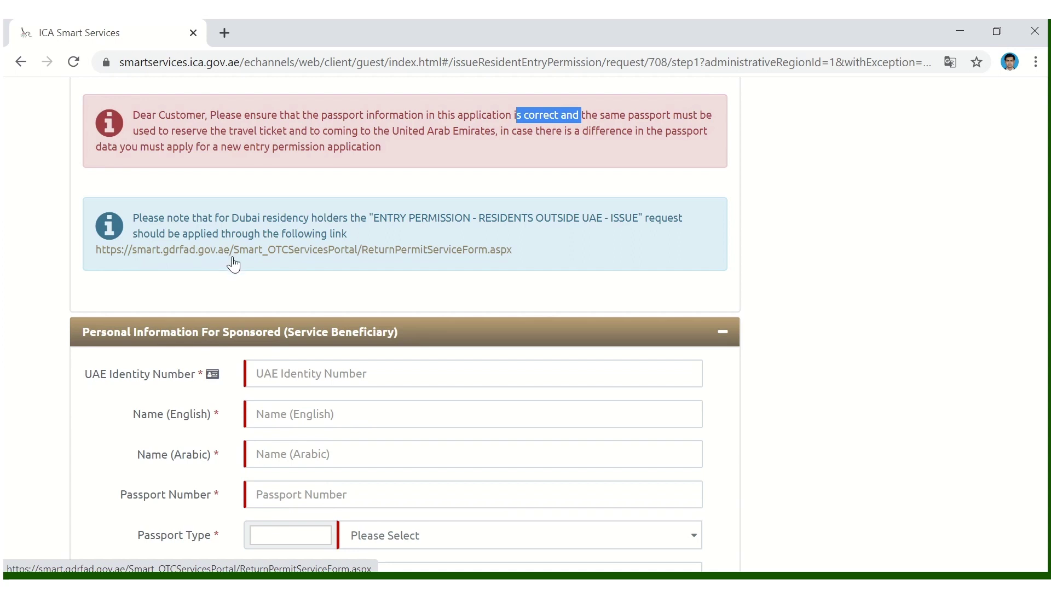
scroll(284, 274, down, 1)
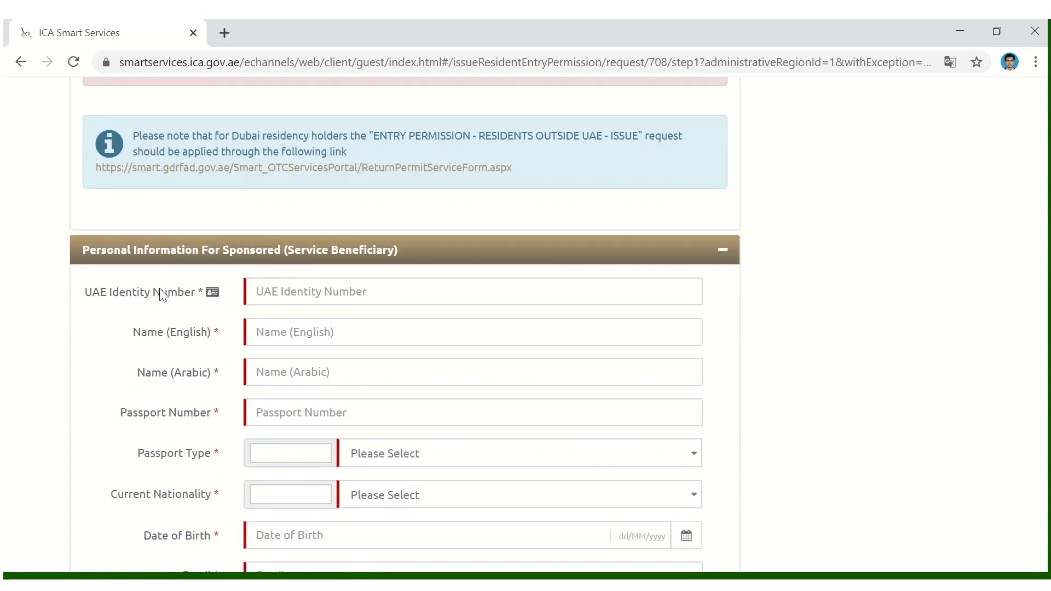
scroll(262, 281, down, 1)
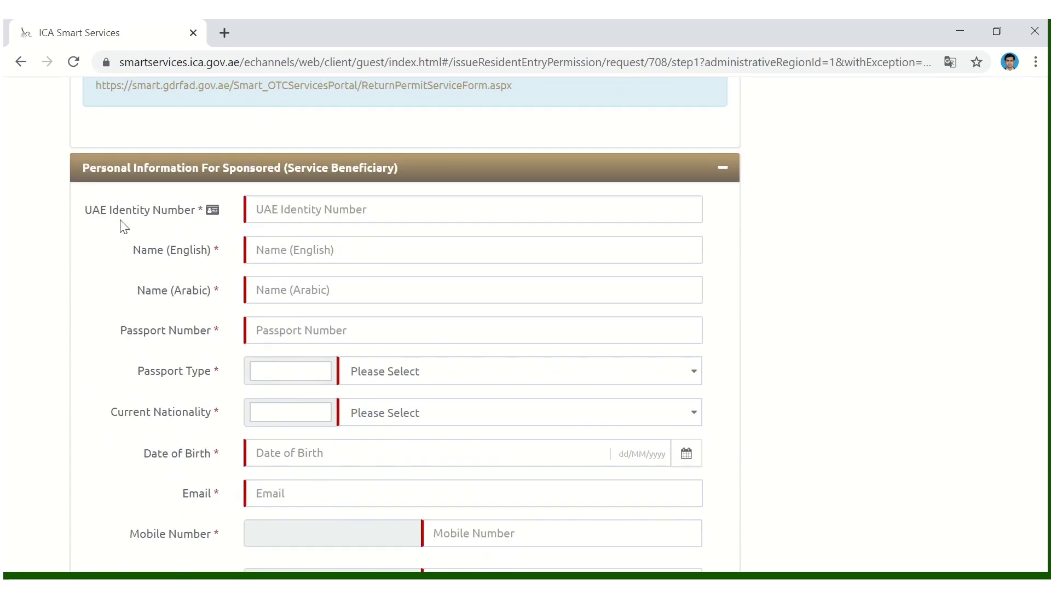
- Enter the beneficiary's UAE identity number and full English name
click(274, 210)
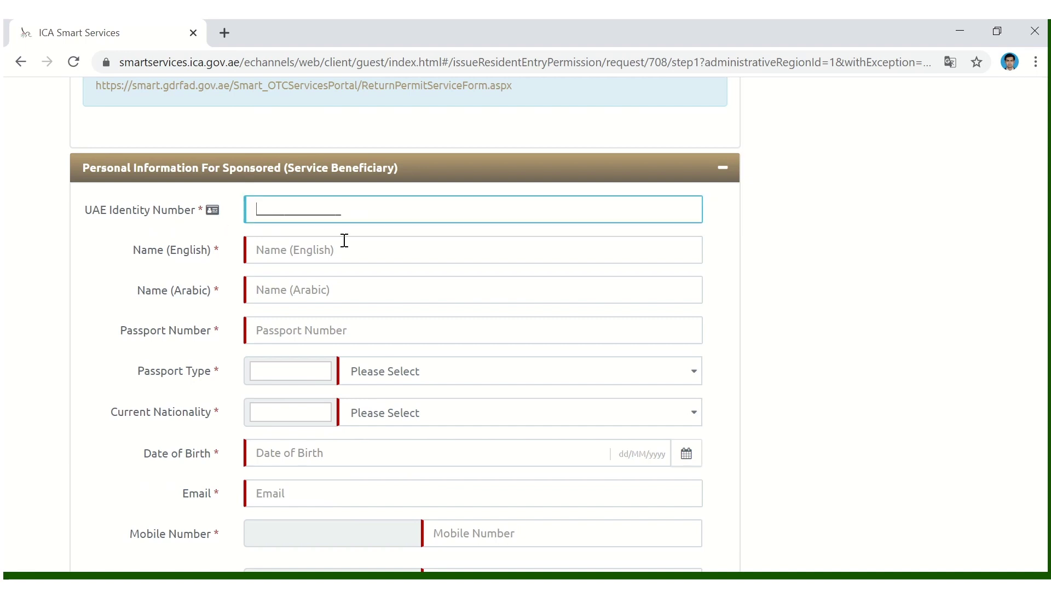
text(123456789999999)
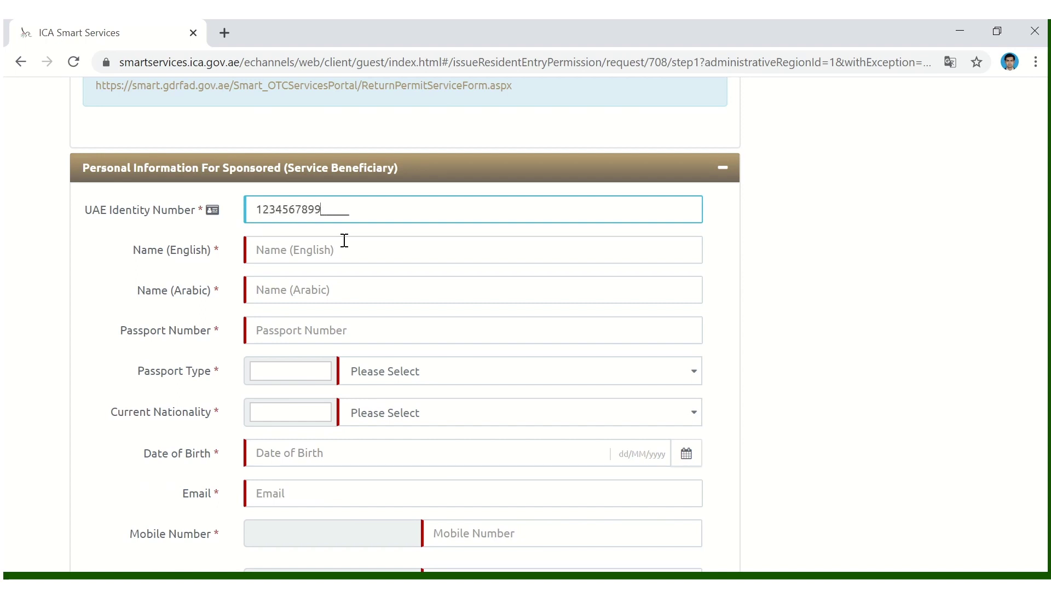
click(303, 256)
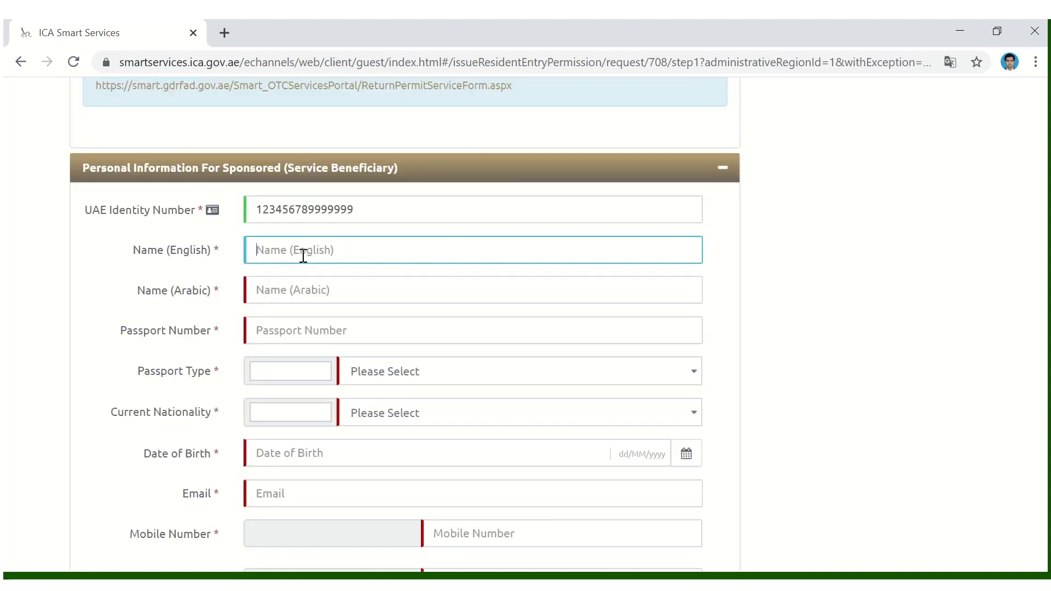
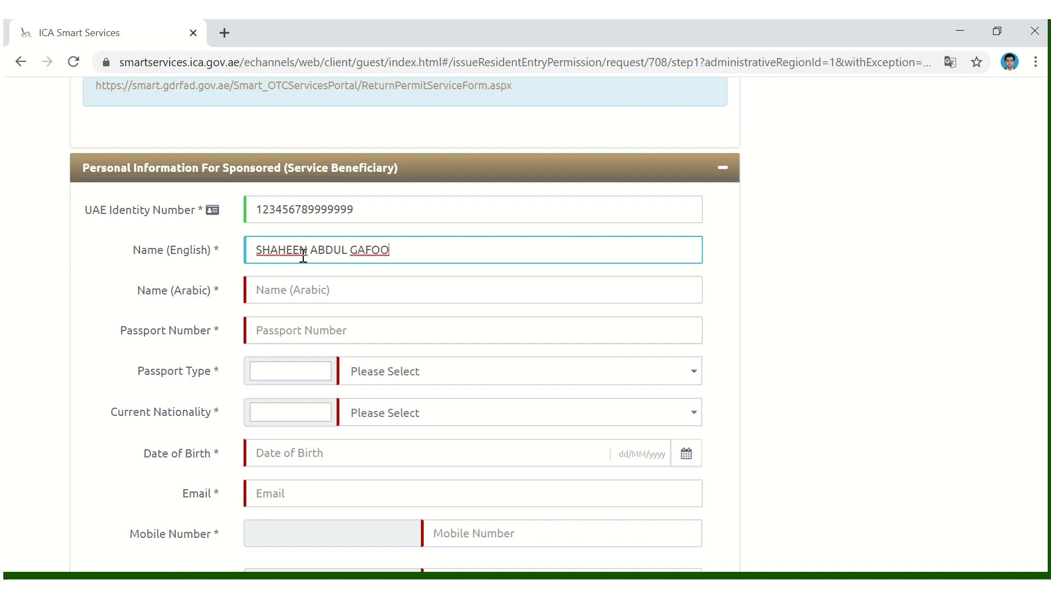
- Paste the beneficiary's Arabic name, trim its extra middle part, and enter the passport number
click(325, 287)
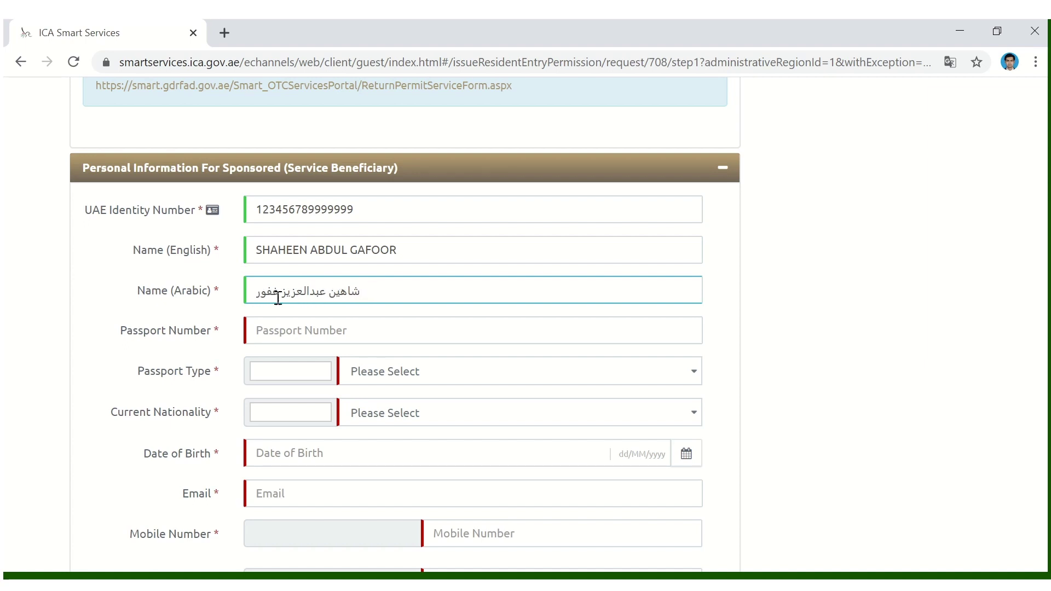
drag(284, 292, 305, 291)
key(BackSpace)
key(BackSpace)
click(266, 334)
text(1234567777)
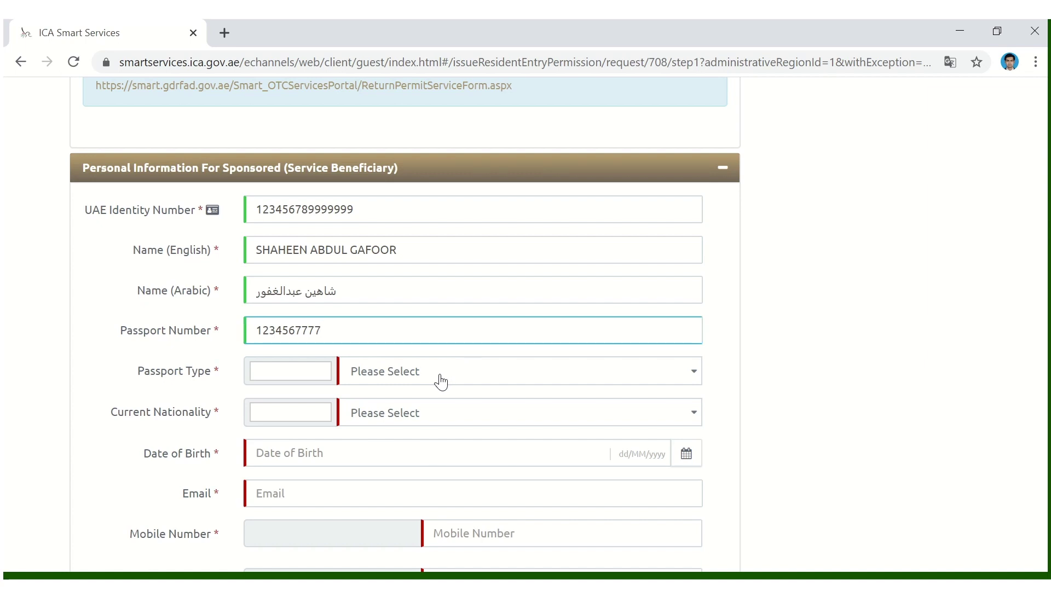
- Set the passport type to ORDINARY PASSPORT and nationality to INDIA
click(441, 377)
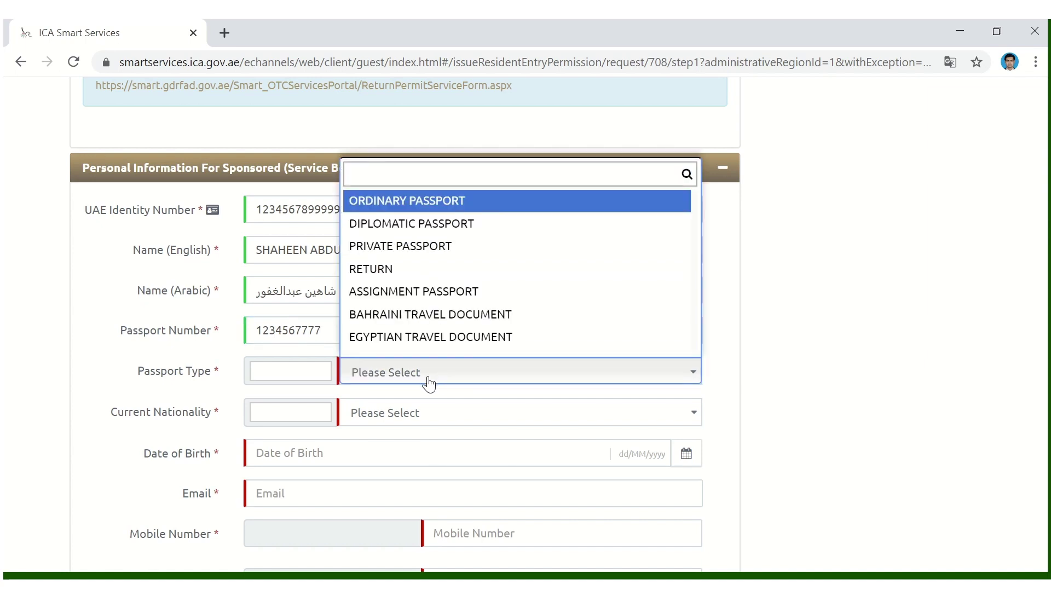
click(393, 204)
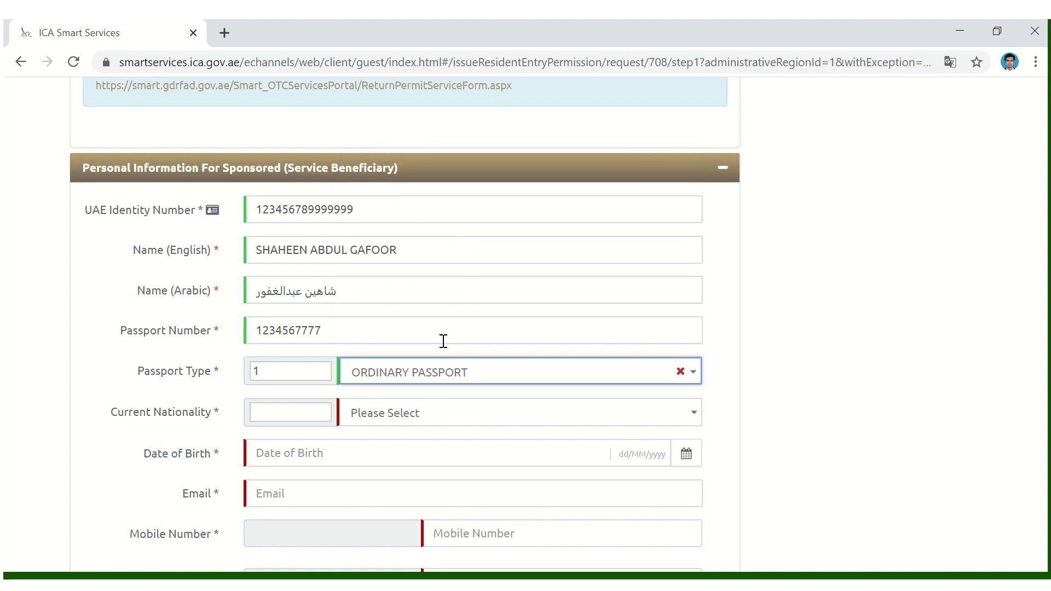
click(419, 414)
text(indi)
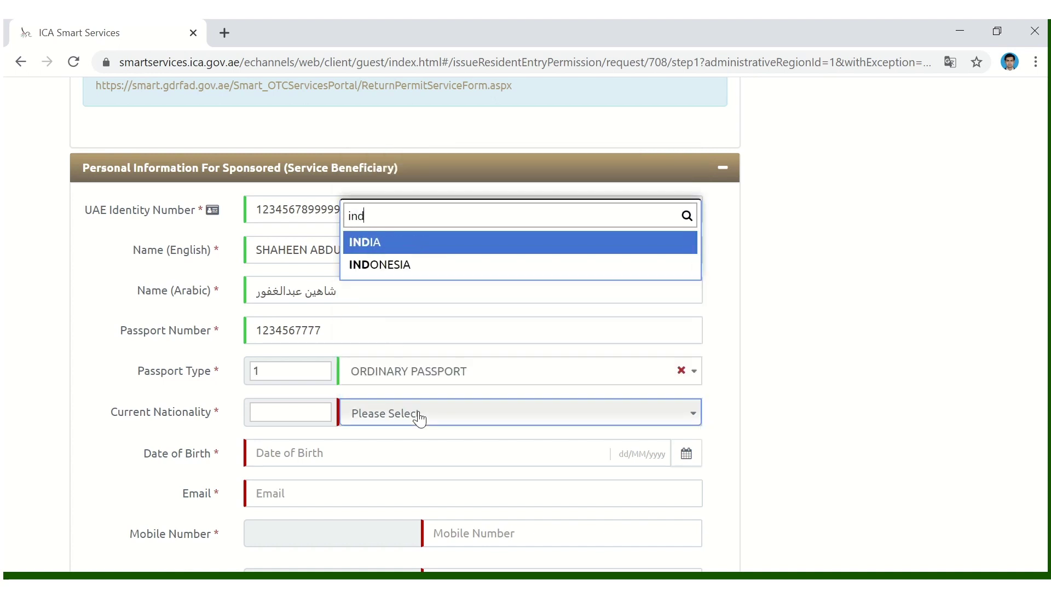
click(405, 466)
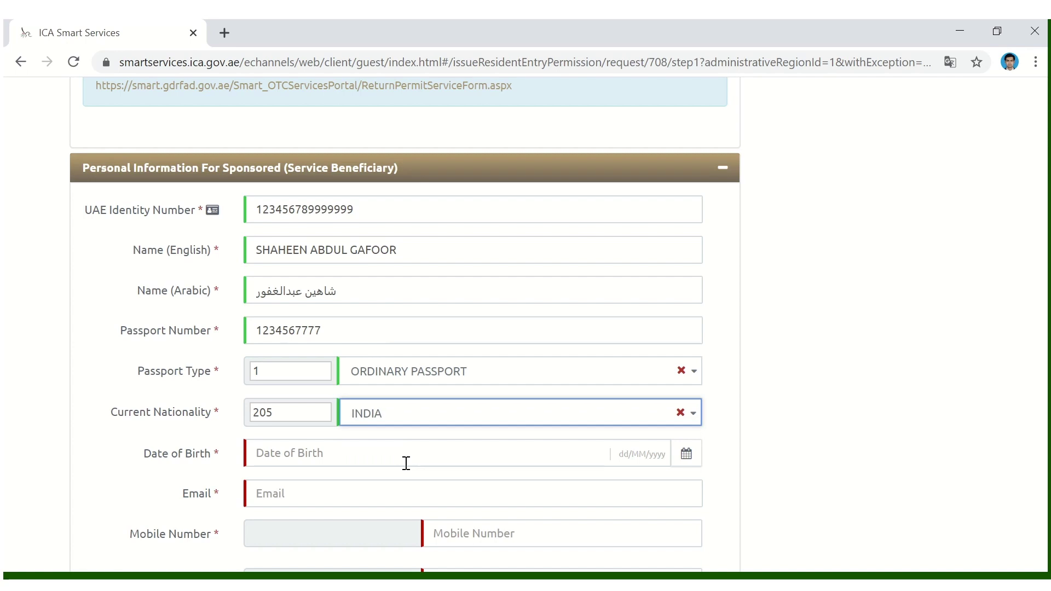
scroll(432, 427, down, 2)
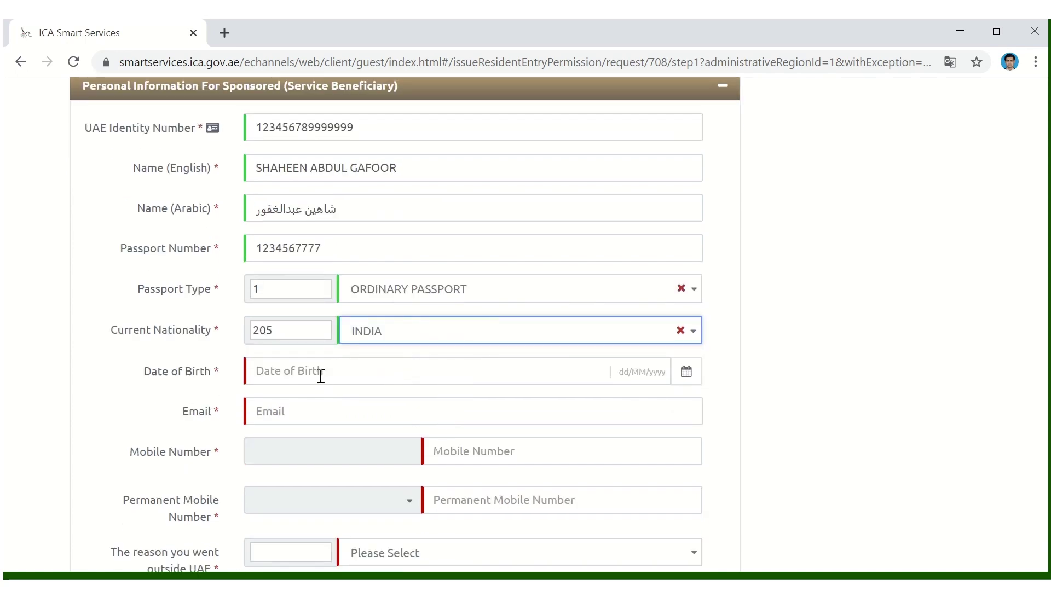
click(321, 374)
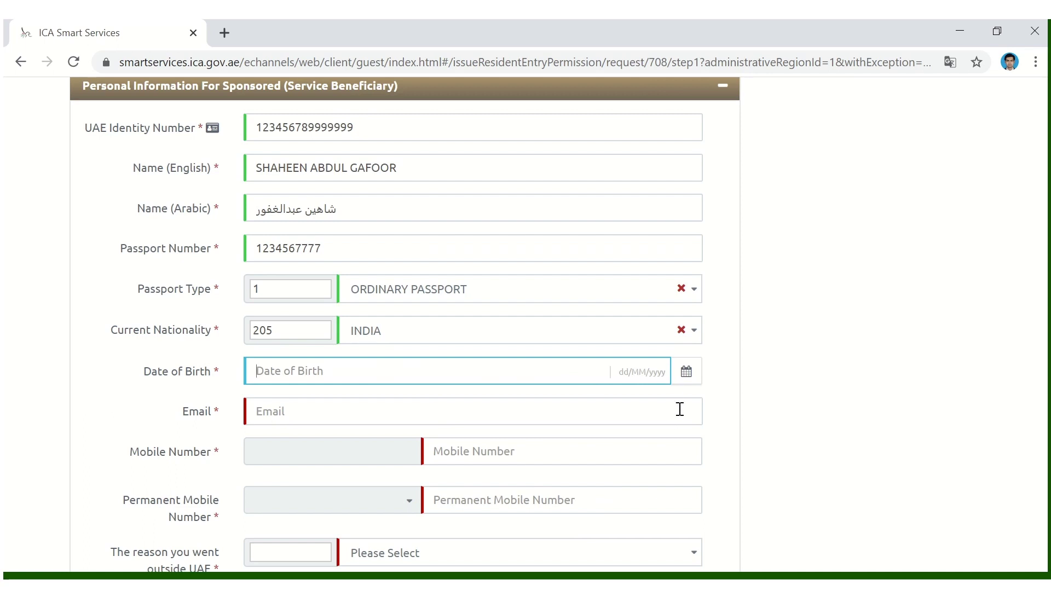
click(687, 372)
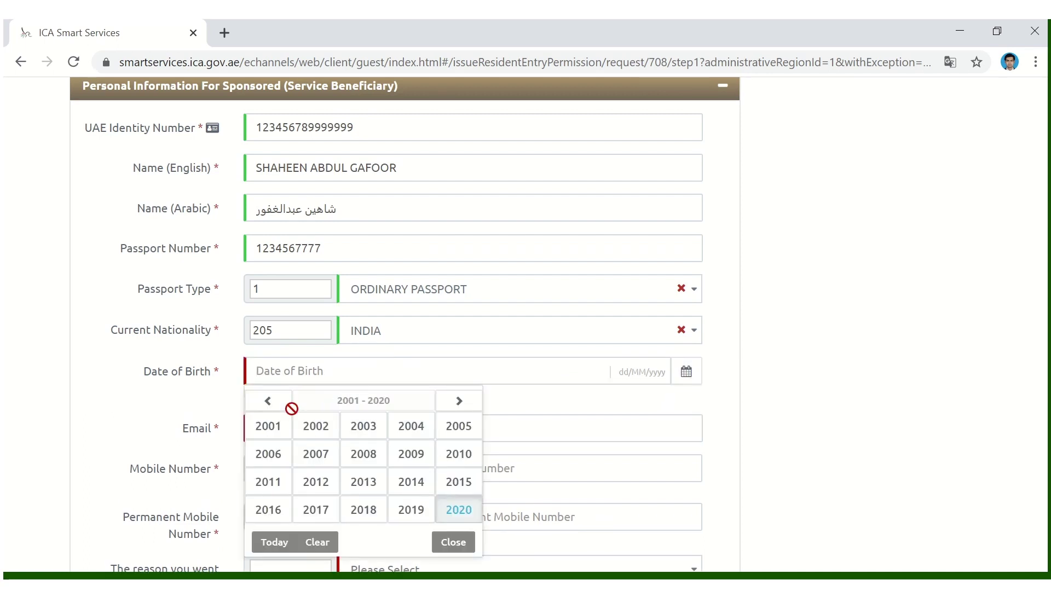
click(269, 401)
click(269, 401)
click(270, 402)
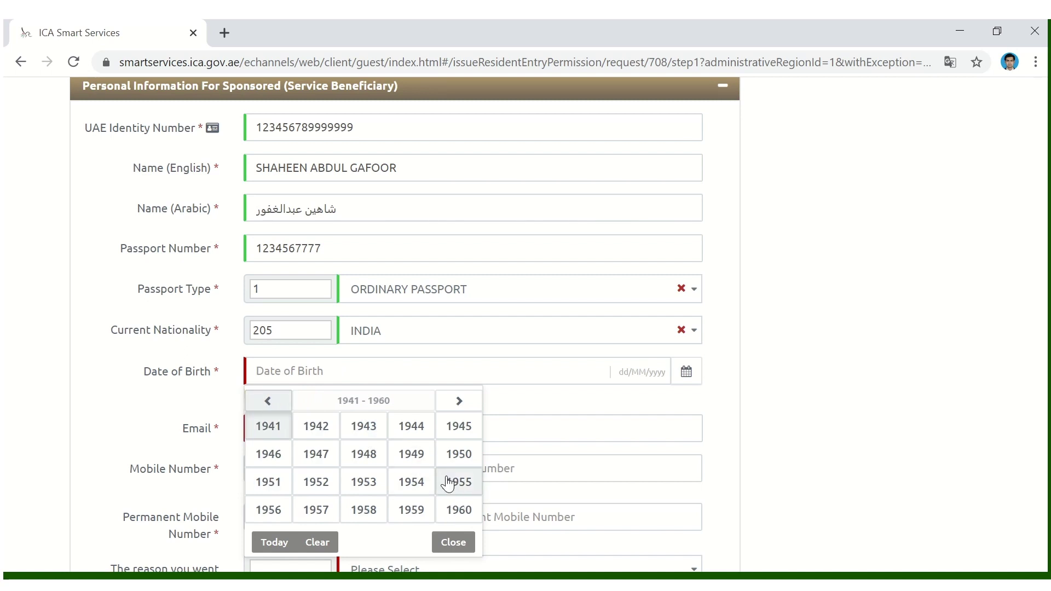
click(458, 401)
click(458, 401)
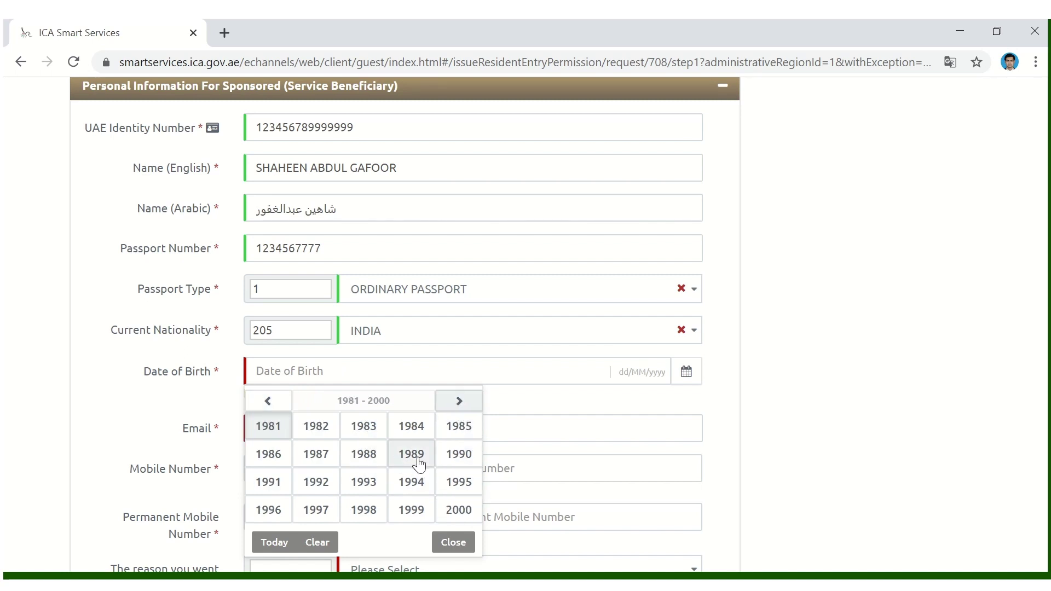
click(459, 454)
click(361, 456)
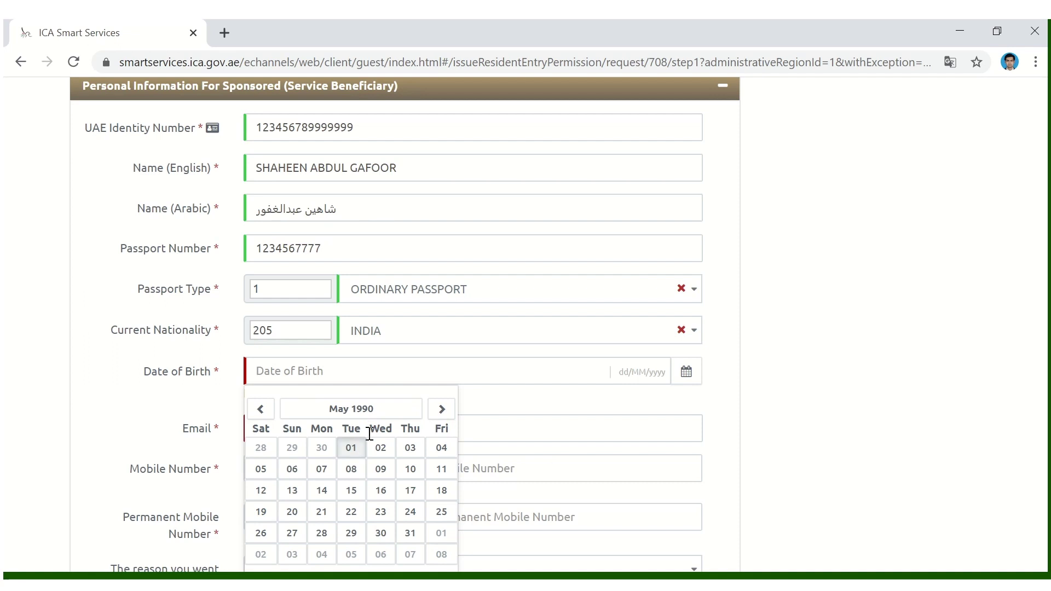
click(349, 469)
click(335, 416)
- Enter the email address and the sponsored person's mobile number
text(abc@gmail.com)
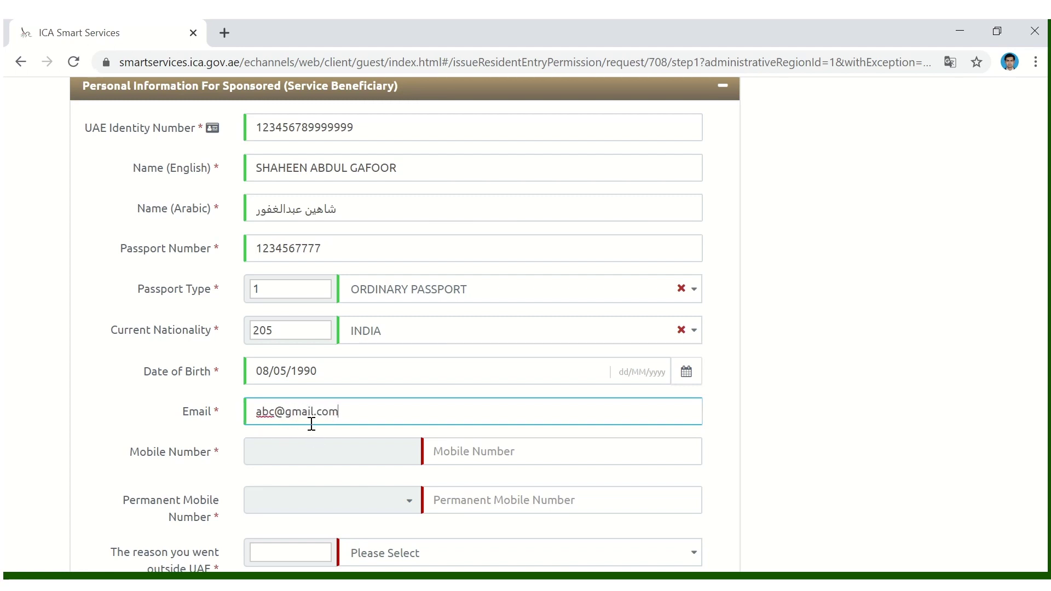
scroll(421, 422, down, 3)
click(465, 286)
text(123456789)
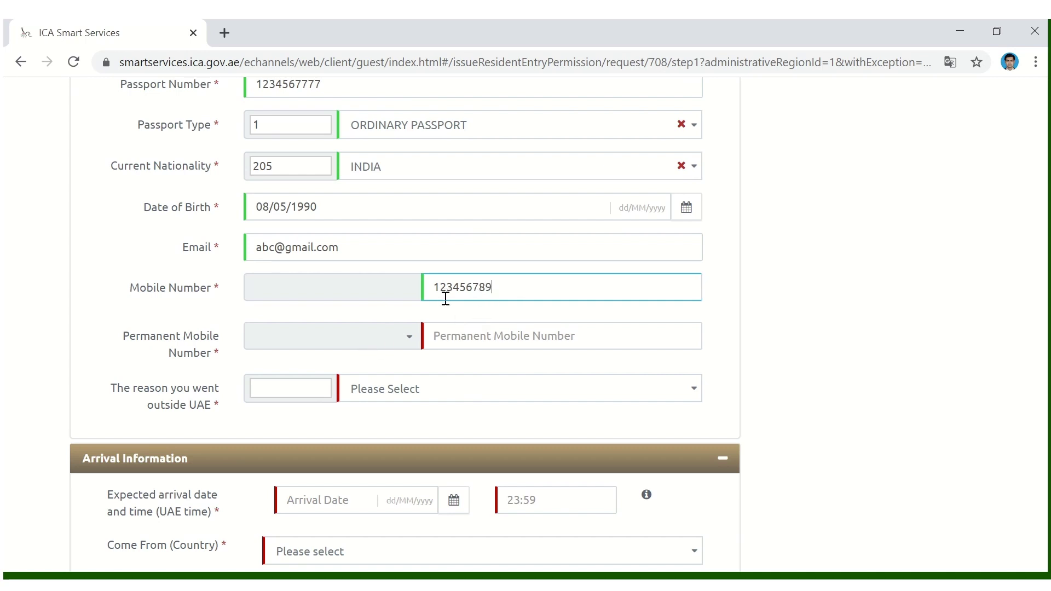
drag(498, 286, 431, 286)
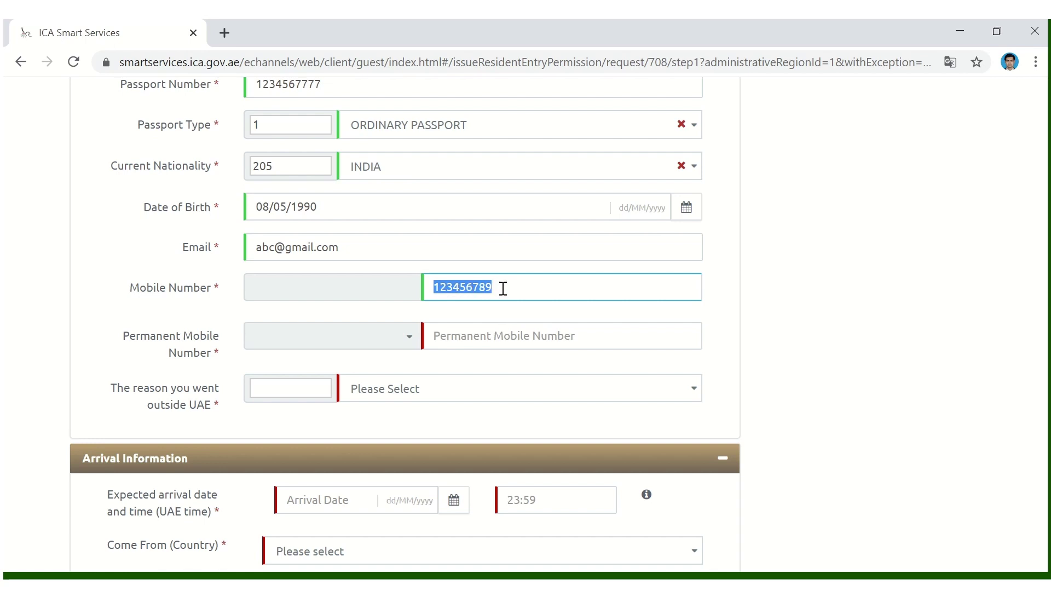
- Set the permanent mobile country code to 0091 - INDIA and enter the permanent mobile number
scroll(498, 292, down, 1)
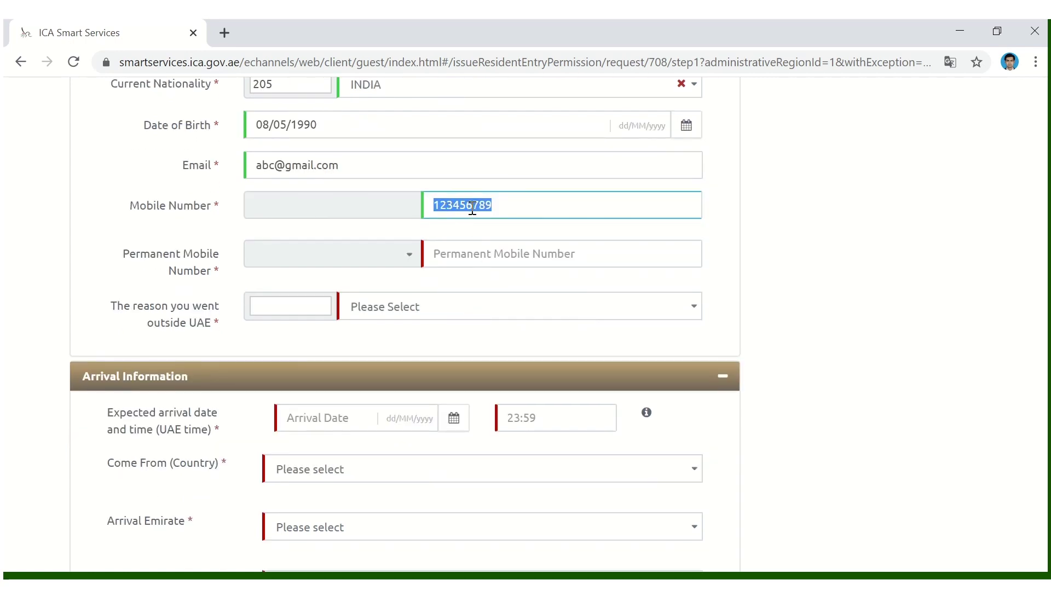
click(411, 255)
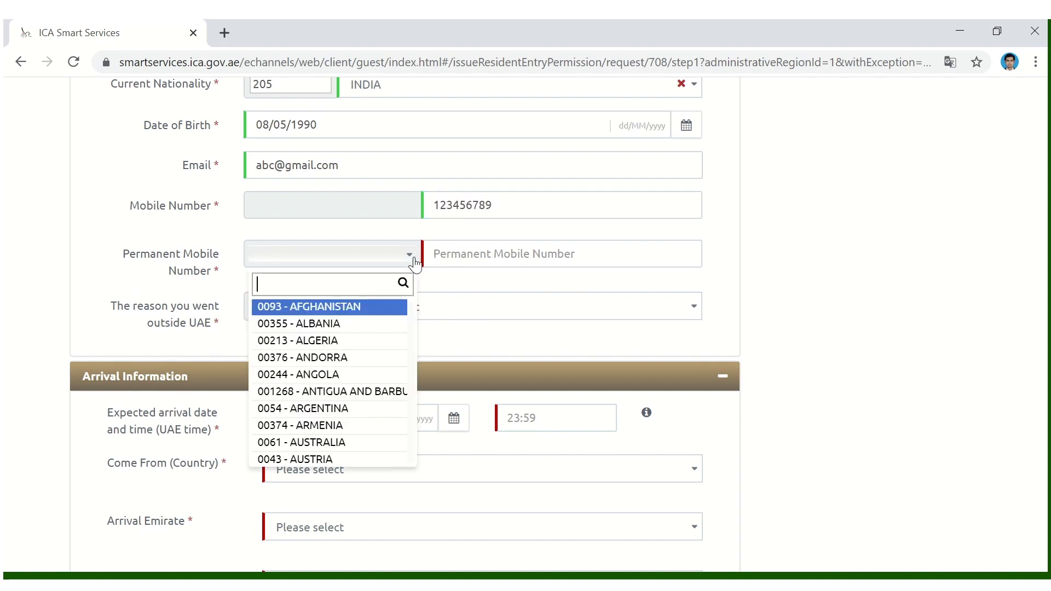
text(ind)
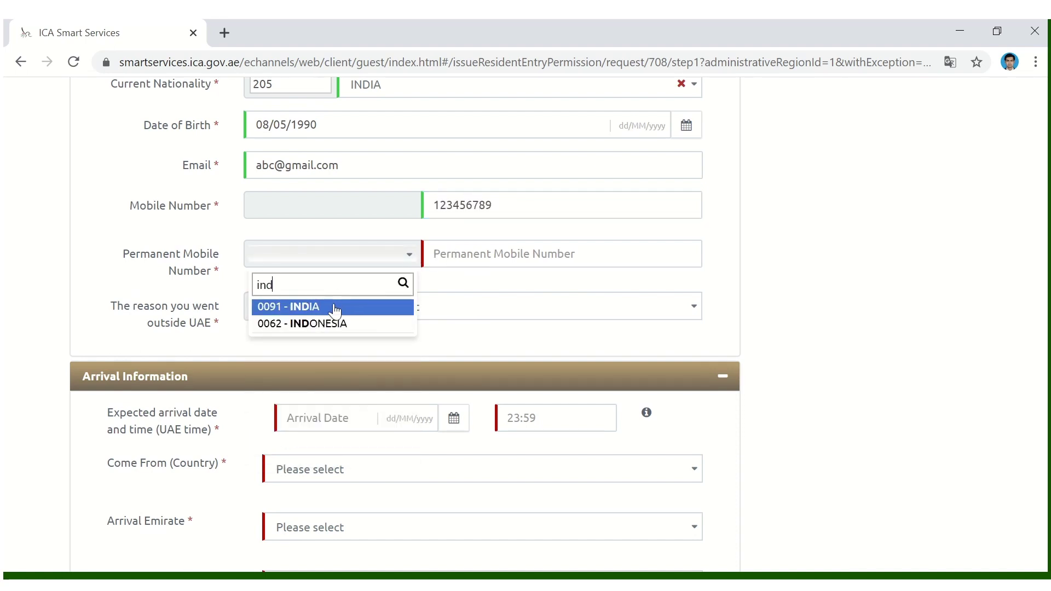
click(335, 307)
click(464, 253)
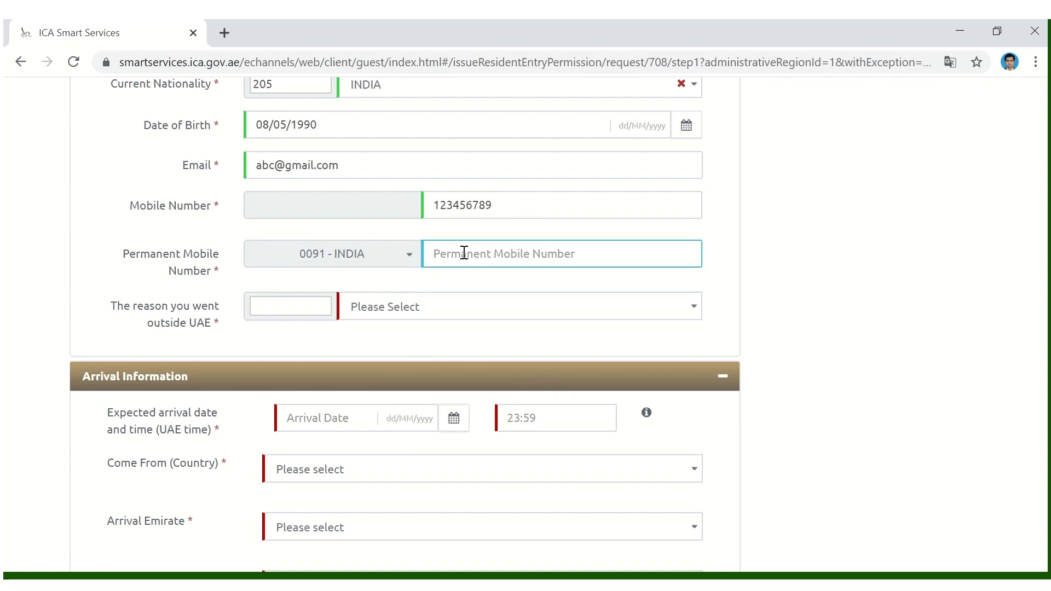
text(123456778)
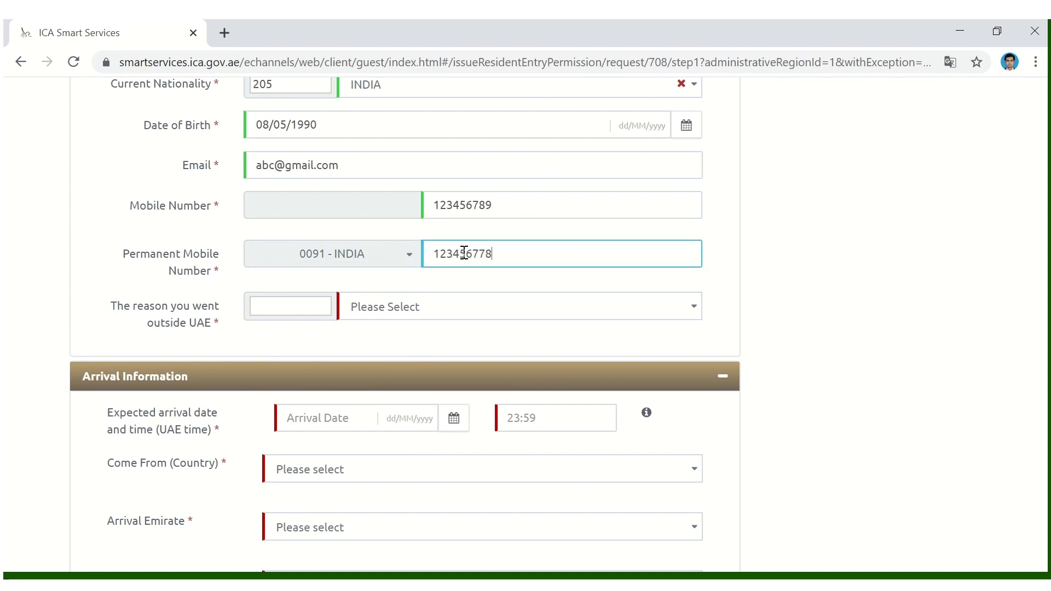
click(218, 316)
- Set the reason for leaving the UAE to Family Visit
click(378, 313)
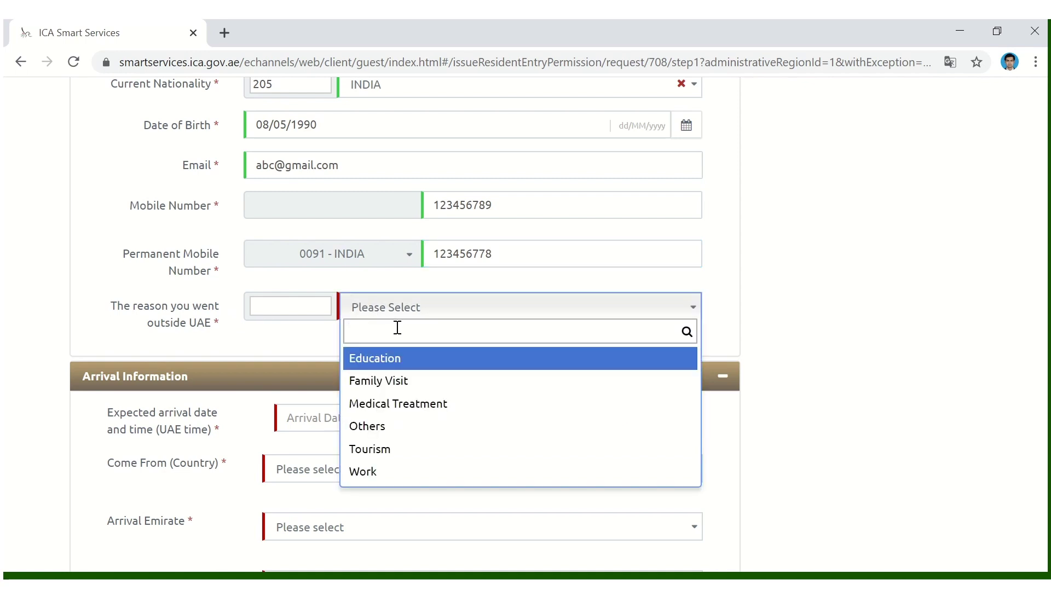
click(404, 381)
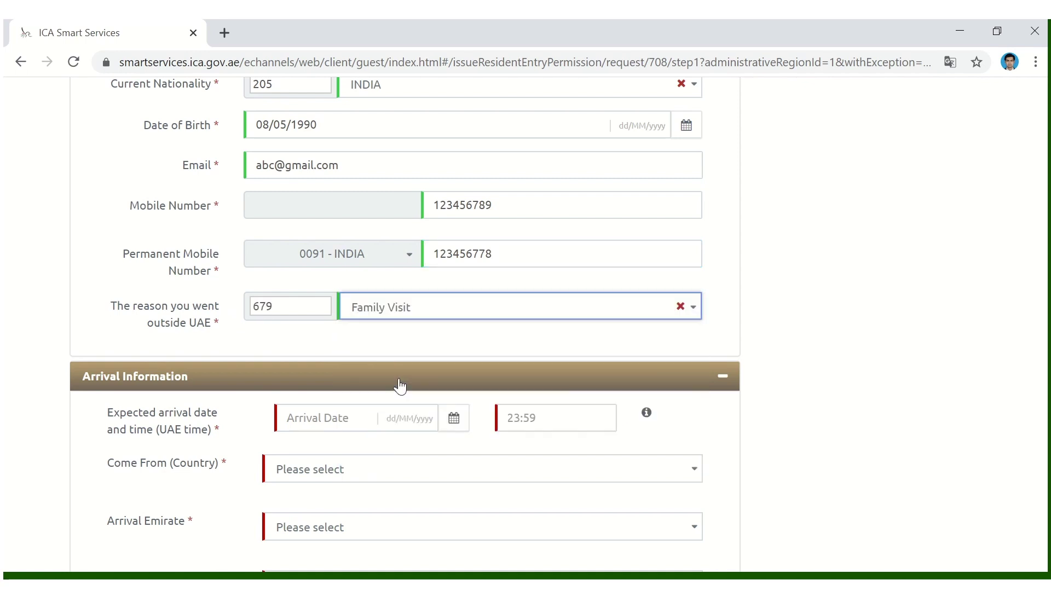
scroll(480, 338, down, 1)
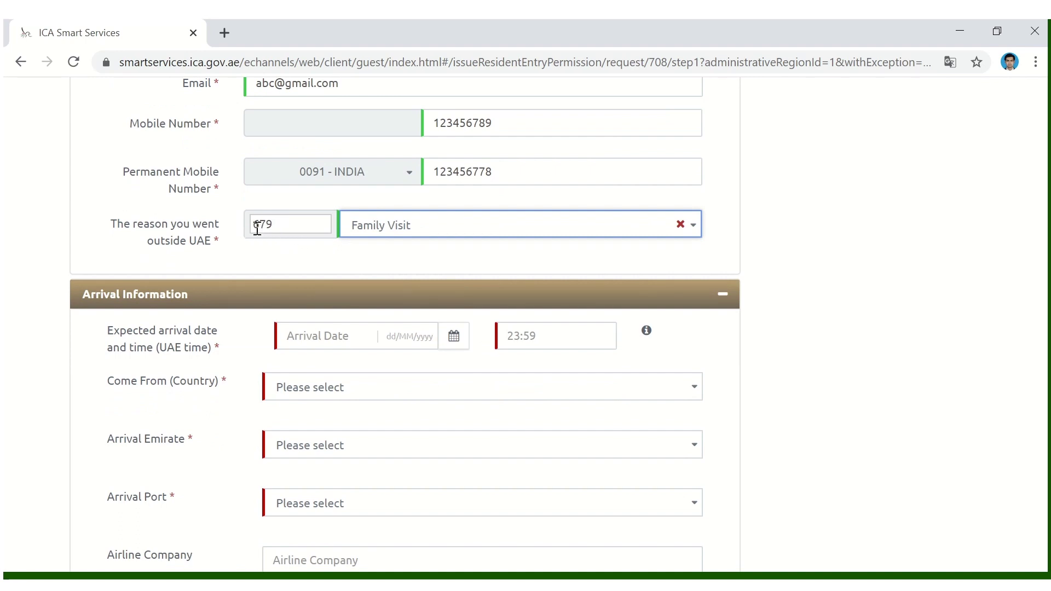
click(413, 235)
click(400, 281)
click(407, 236)
click(394, 299)
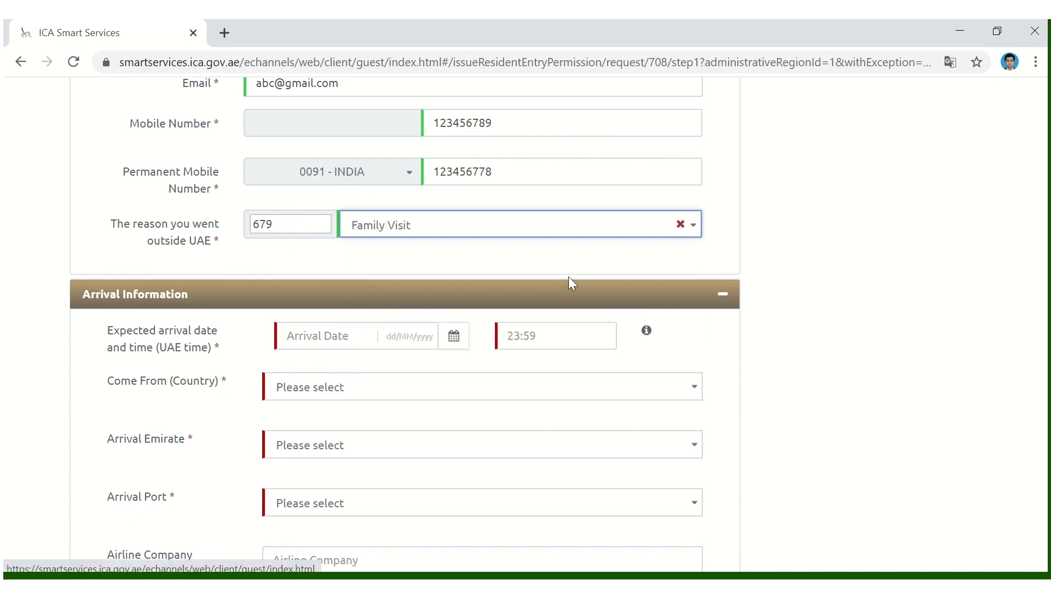
scroll(570, 277, down, 1)
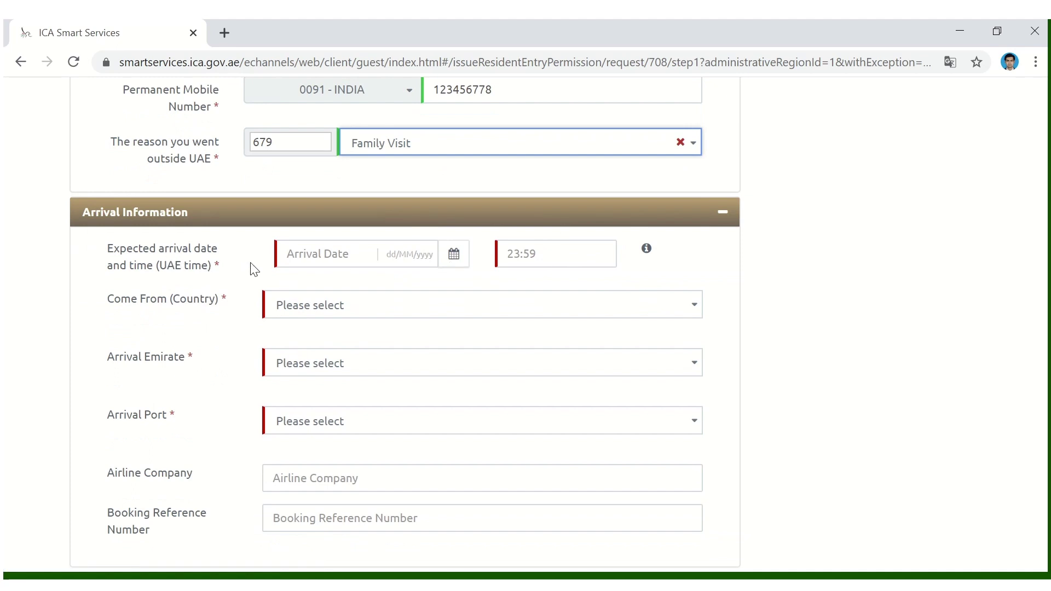
click(303, 256)
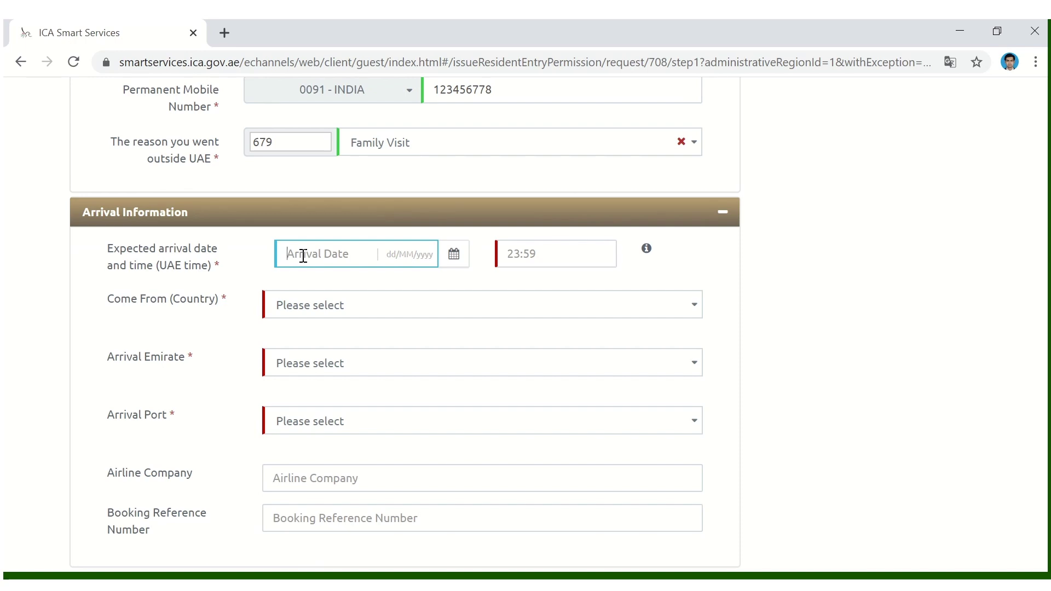
- Set arrival on 31/07/2020 at 12:00 from INDIA into ABU DHABI, ABU DHABI AIRPORT
text(31/07/2020)
click(517, 252)
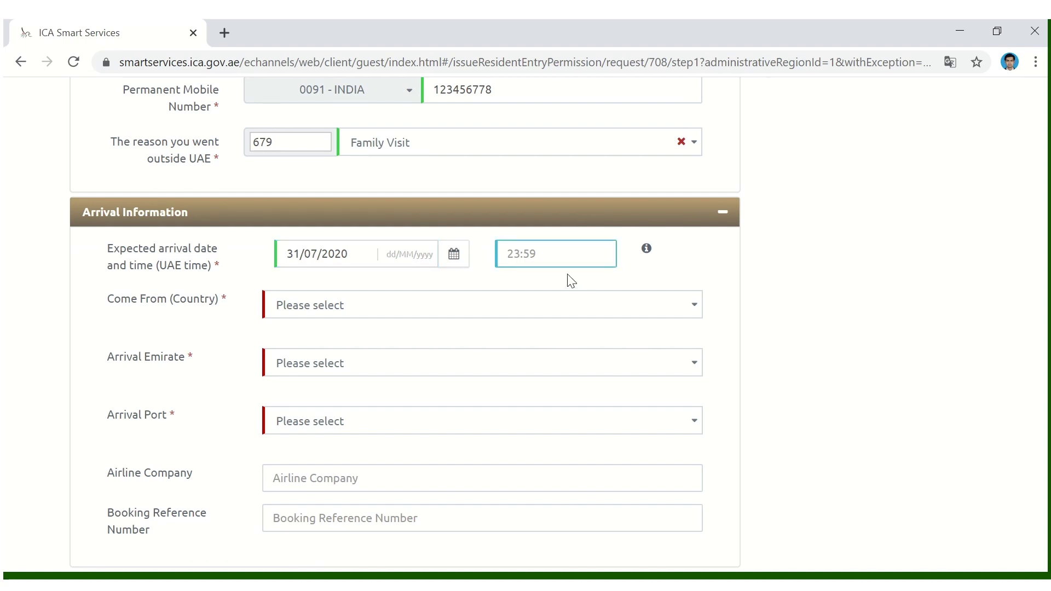
text(12:00)
click(395, 315)
text(ind)
key(Return)
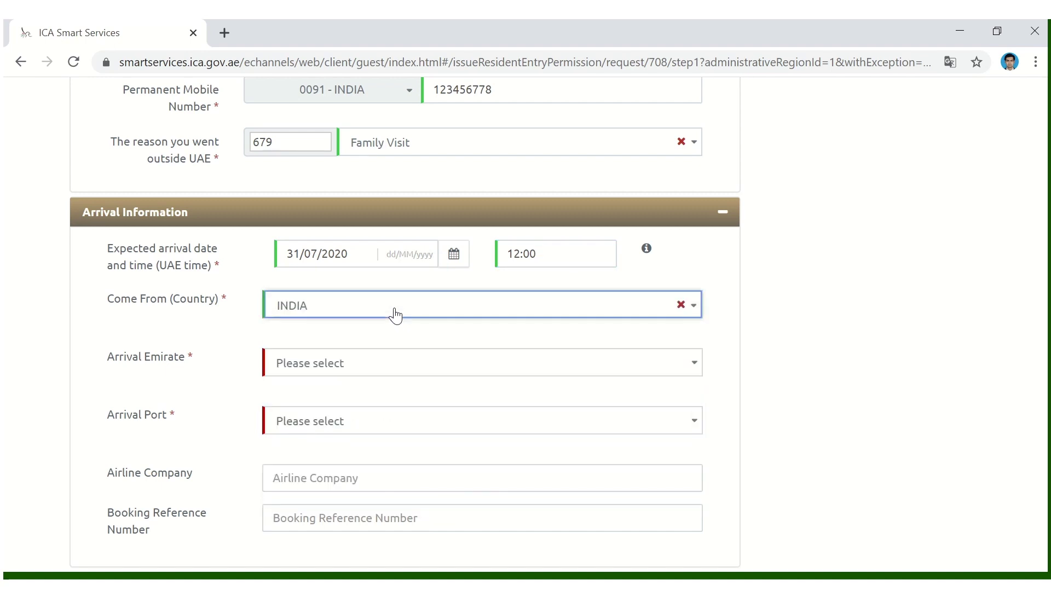
click(347, 375)
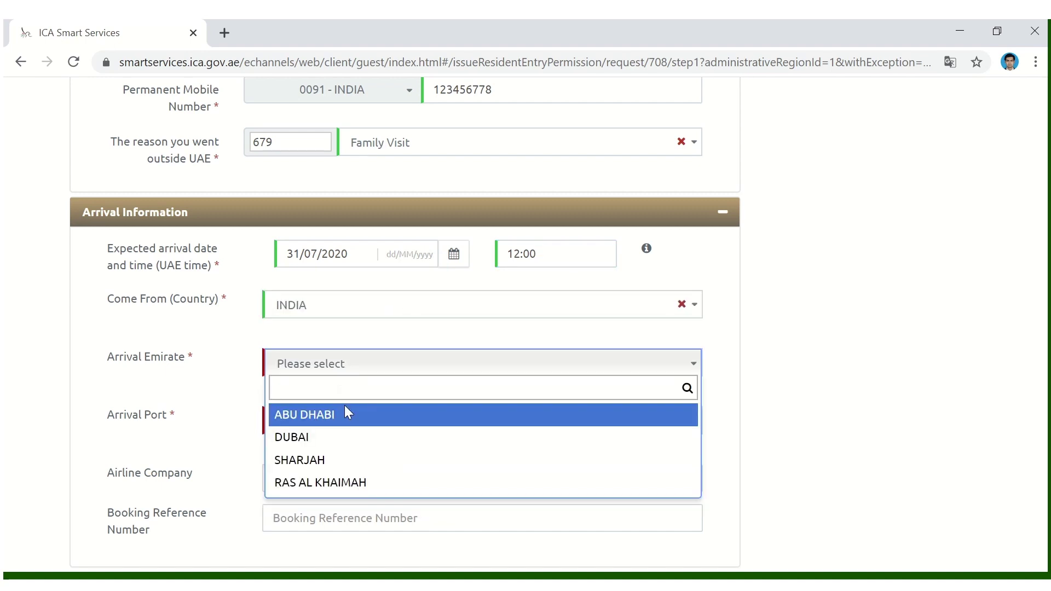
click(343, 418)
click(303, 421)
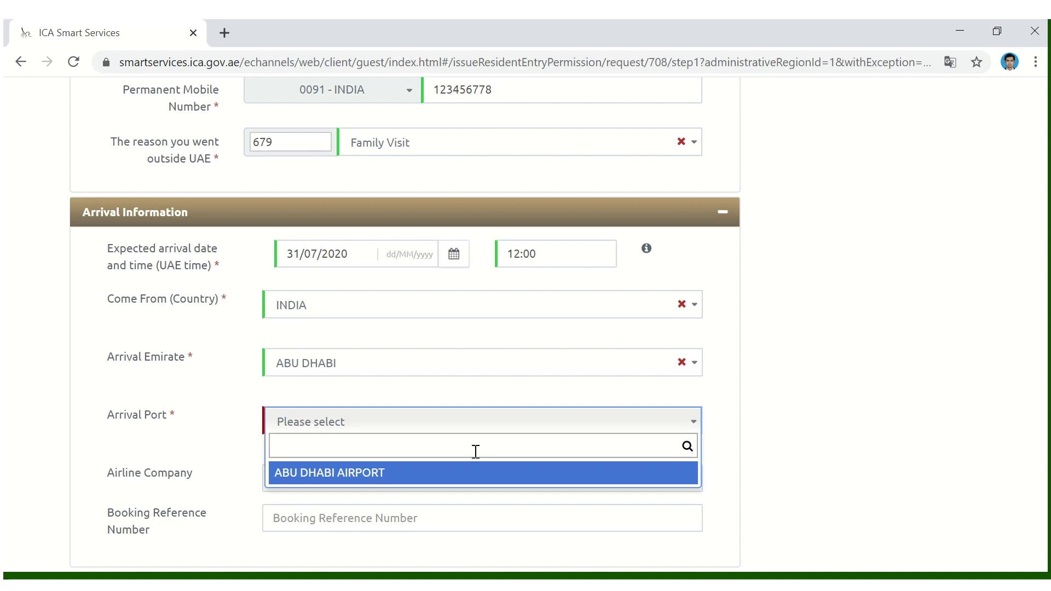
click(420, 472)
- Pass the reCAPTCHA and save step one as a draft
scroll(416, 449, down, 1)
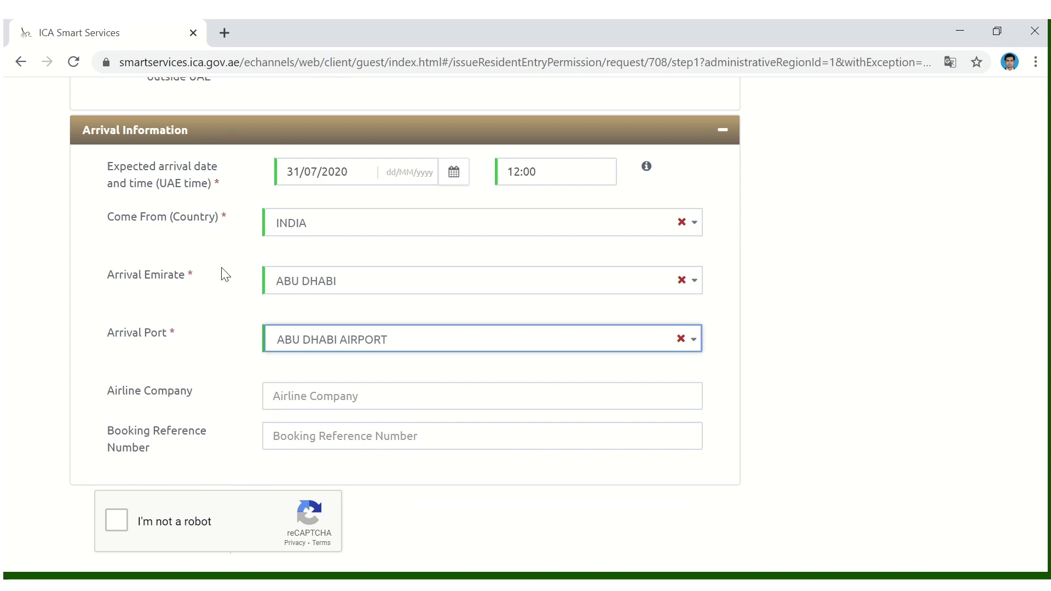
scroll(263, 318, down, 1)
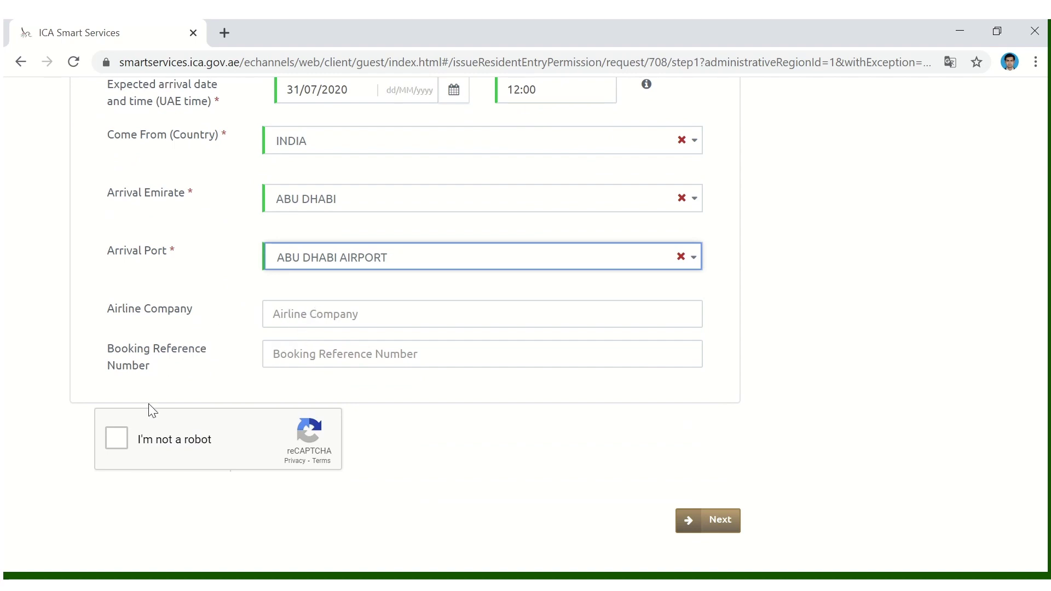
click(124, 444)
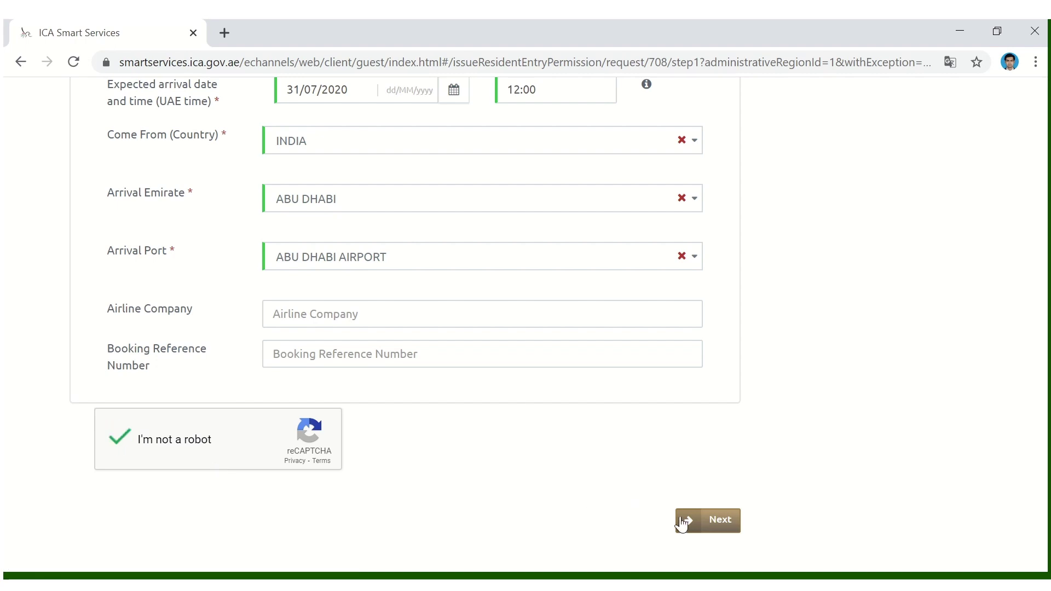
click(718, 529)
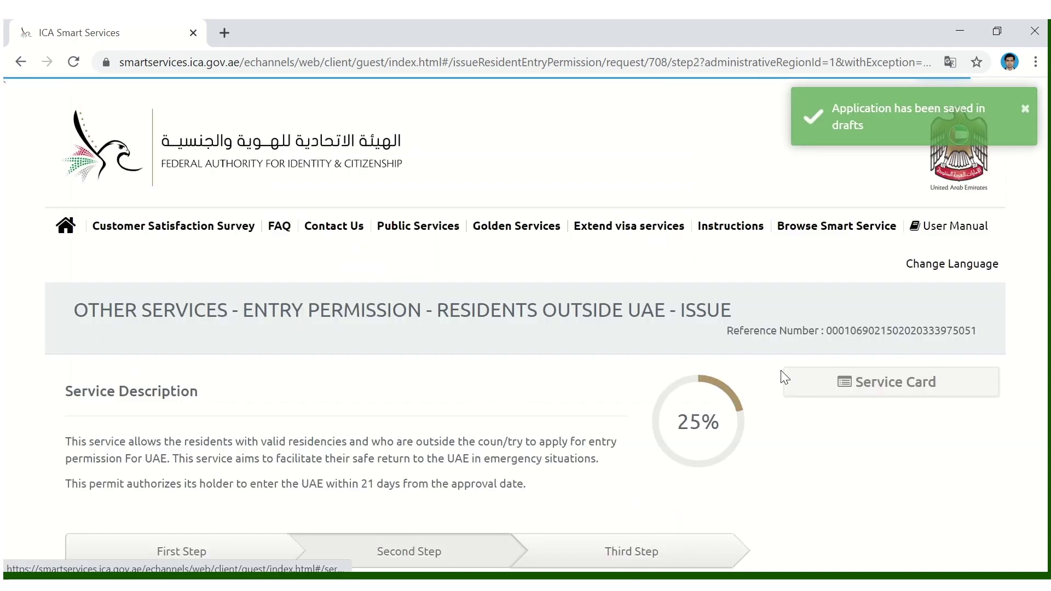
- Attach the residency copy PDF from Downloads
scroll(620, 398, down, 6)
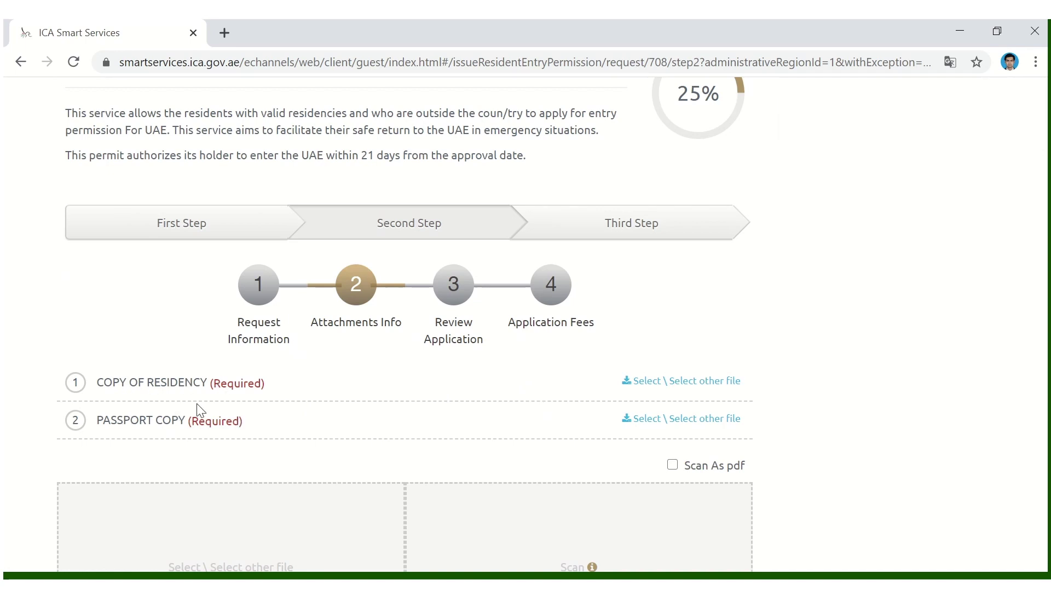
click(667, 386)
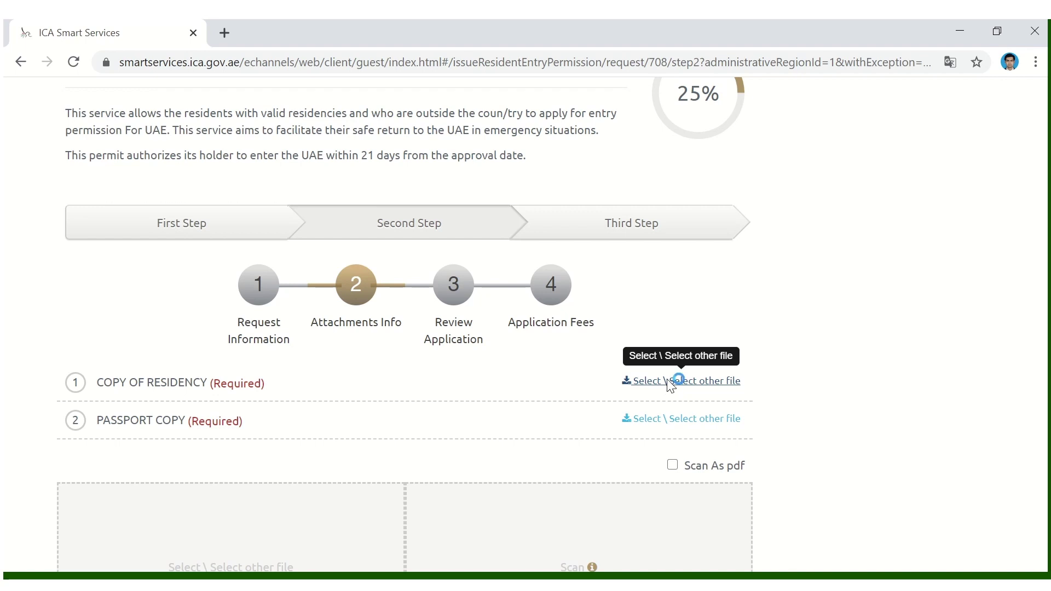
click(241, 263)
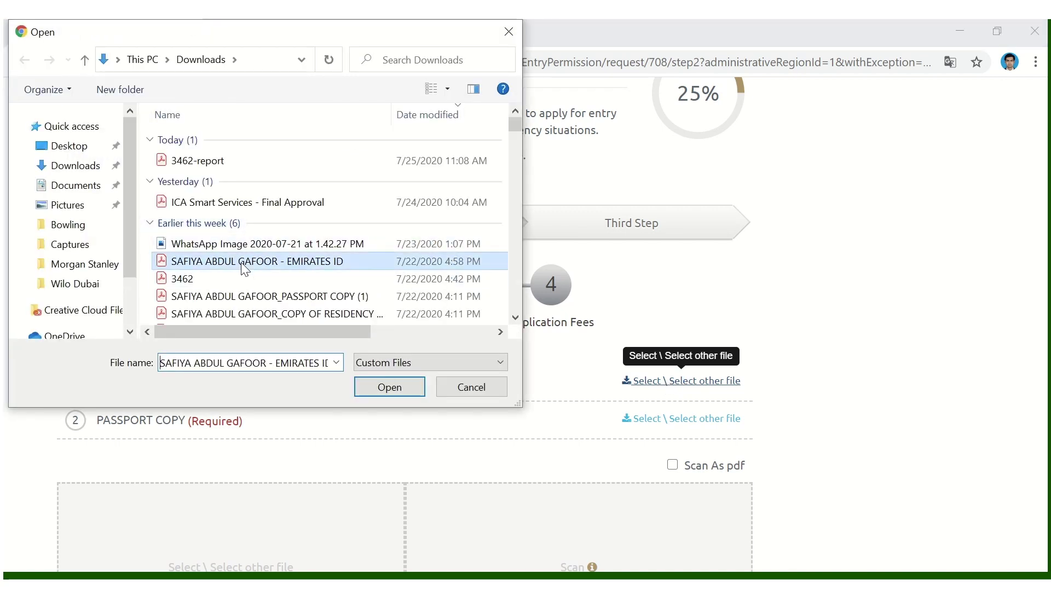
scroll(241, 257, down, 4)
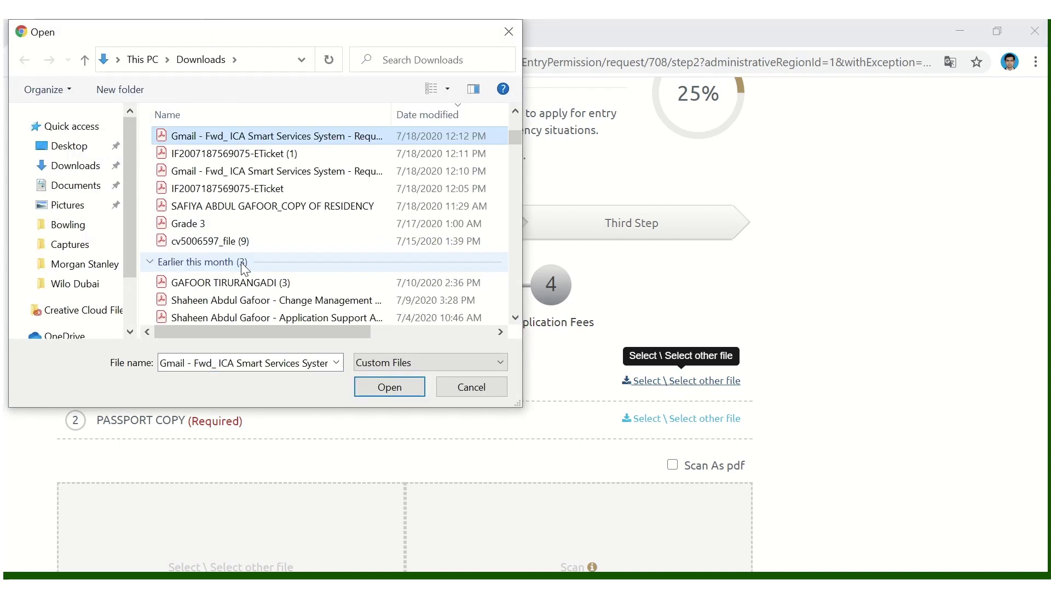
click(232, 222)
double_click(232, 222)
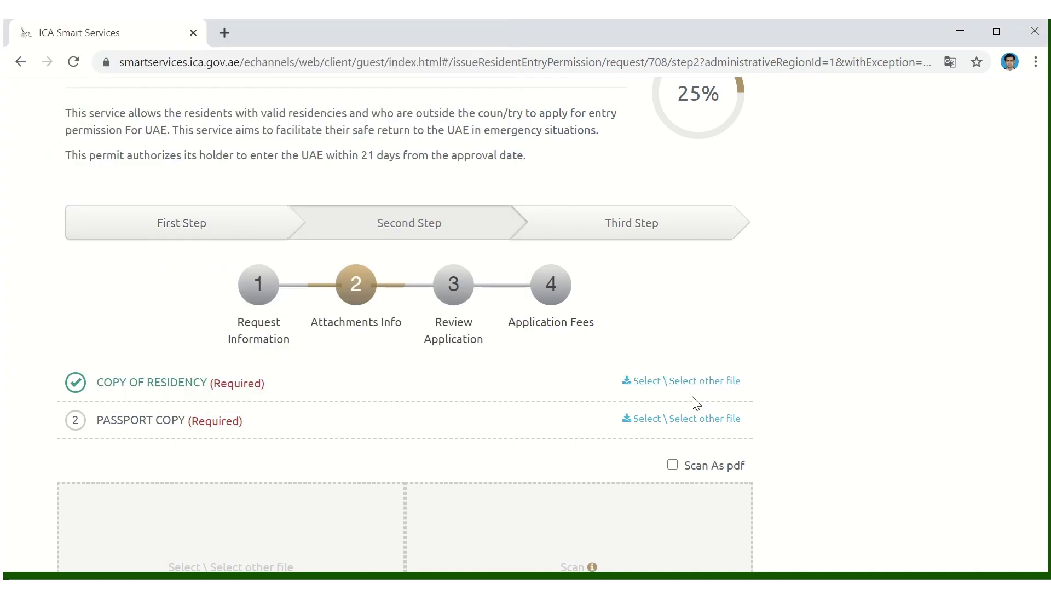
- Attach the passport copy PDF and continue past the attachments step
click(670, 418)
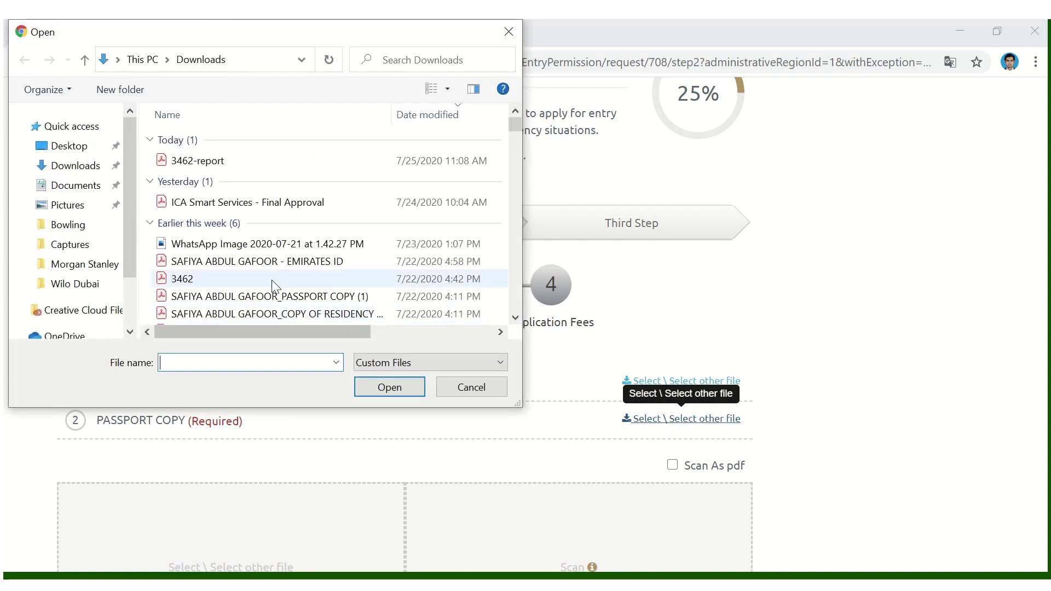
click(240, 279)
key(g)
key(r)
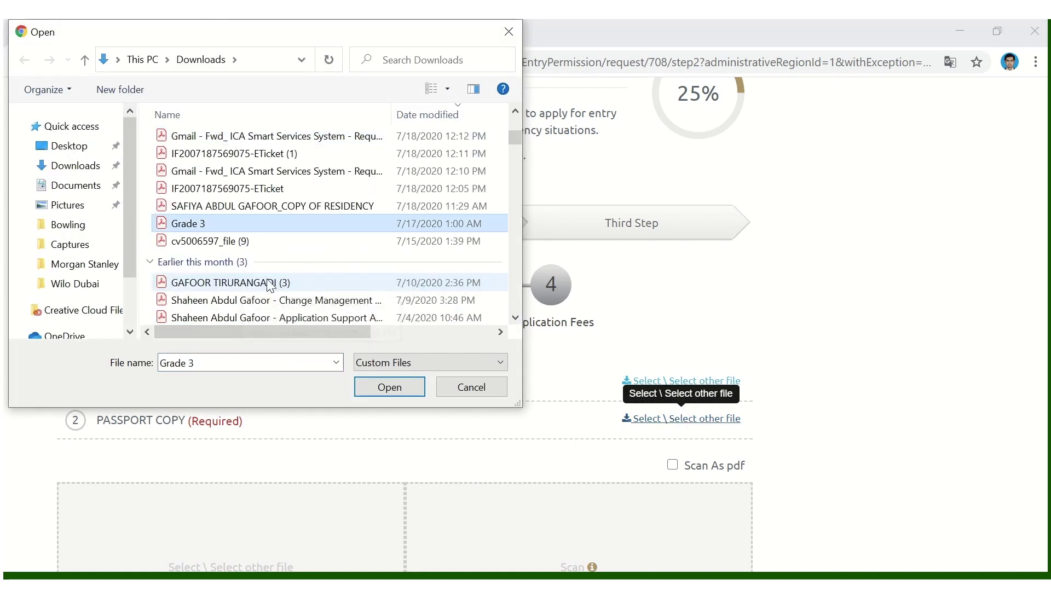
double_click(235, 224)
scroll(833, 425, down, 6)
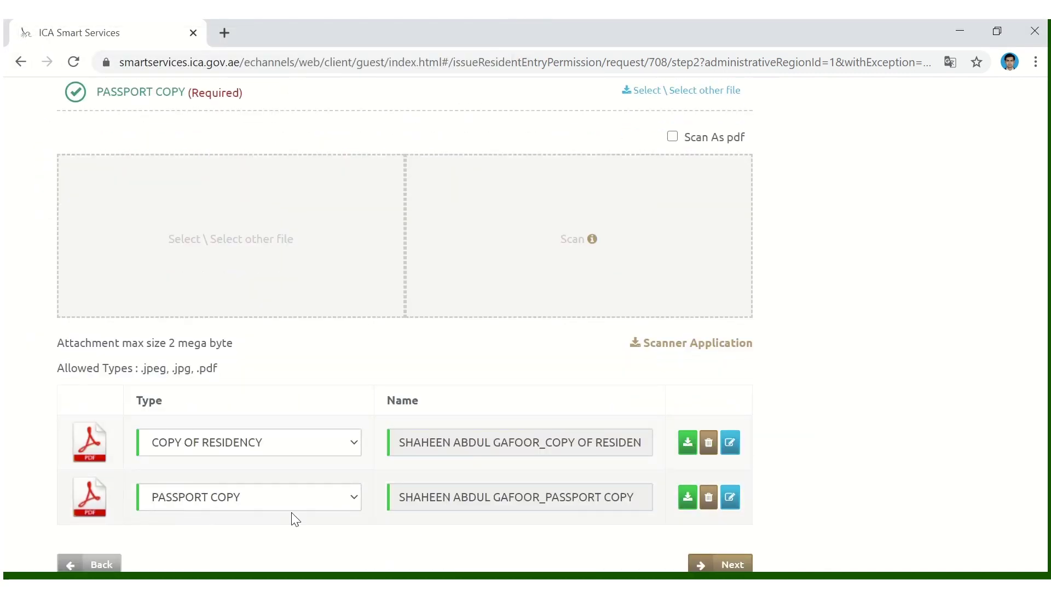
scroll(495, 514, down, 2)
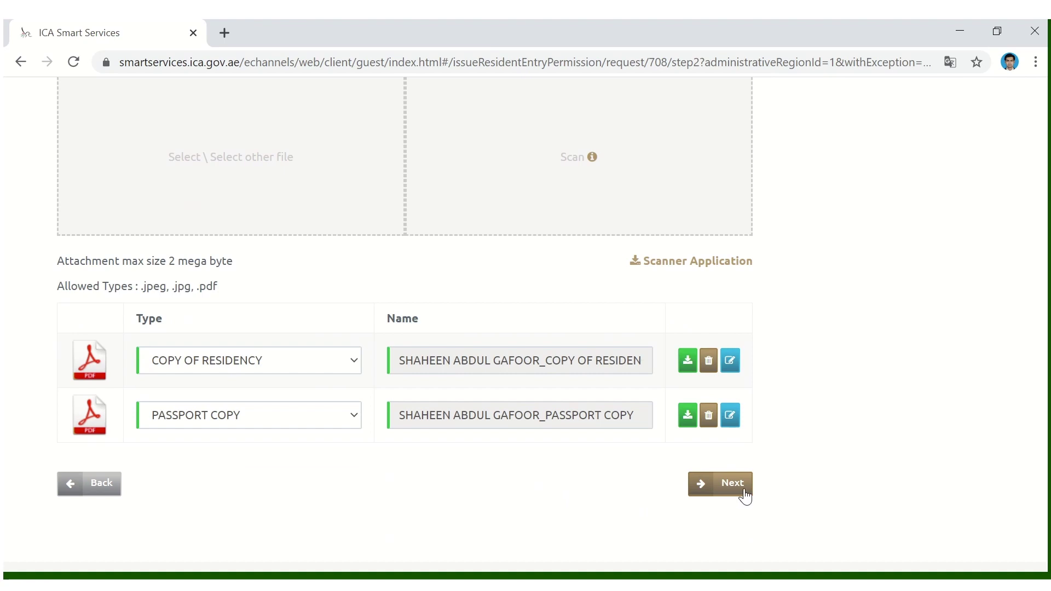
click(733, 493)
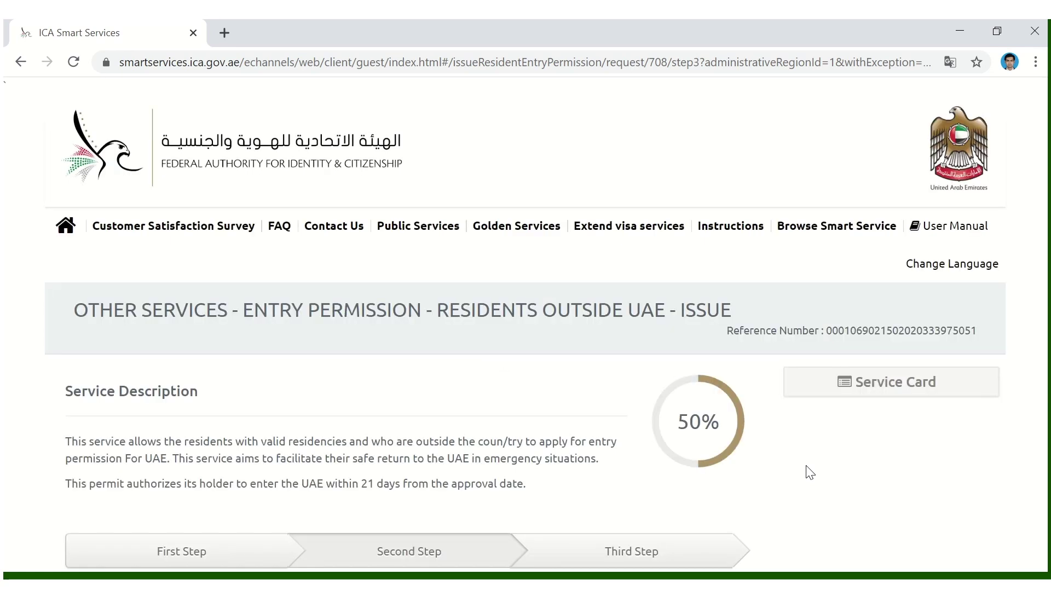
scroll(810, 472, down, 9)
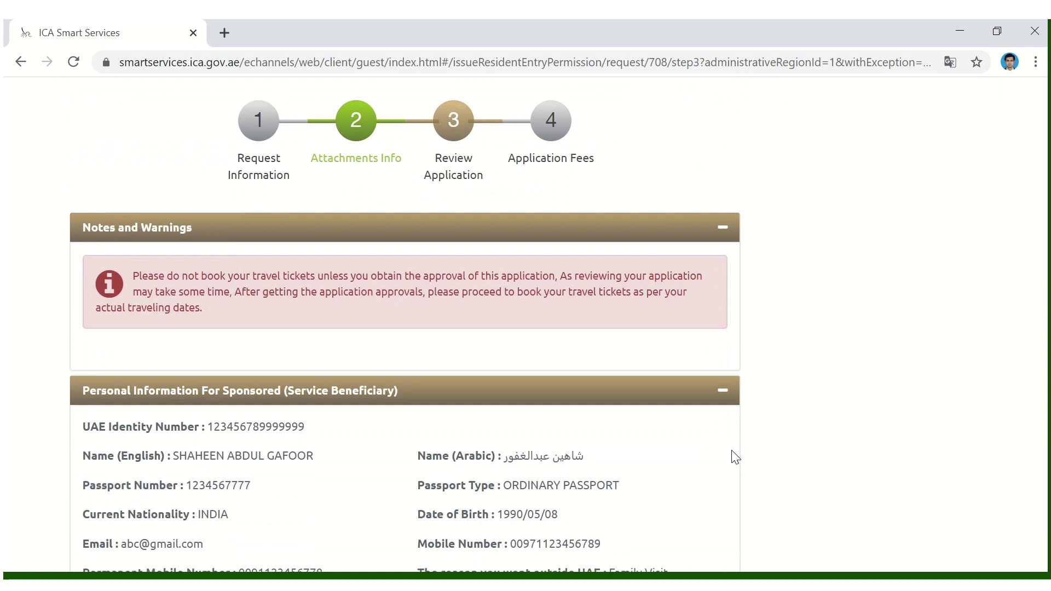
scroll(735, 457, down, 2)
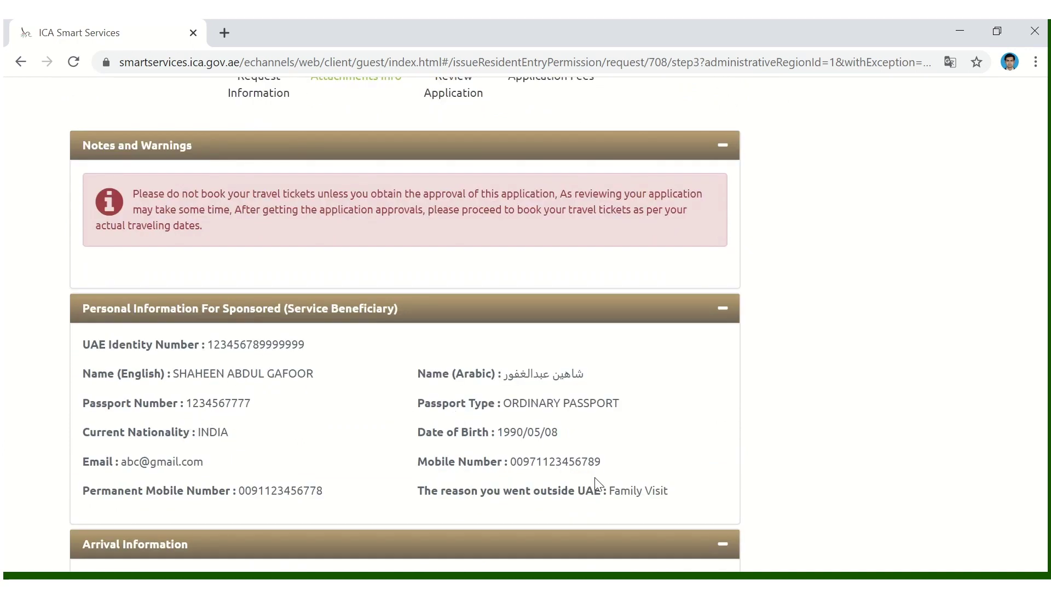
scroll(593, 437, down, 7)
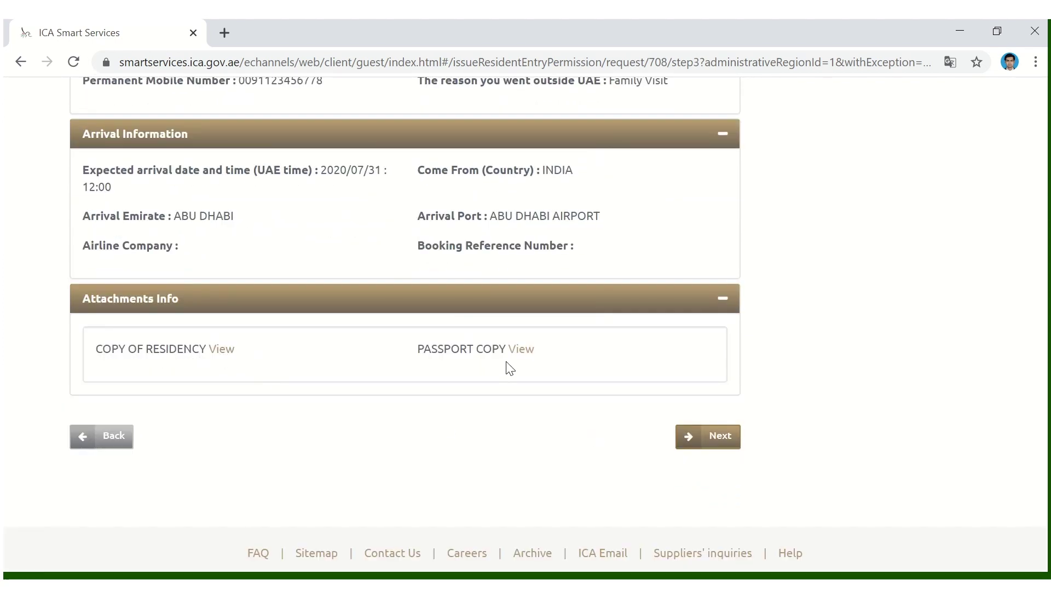
- Submit the reviewed application, check the auditing results, then bring up the ICA request email
click(712, 442)
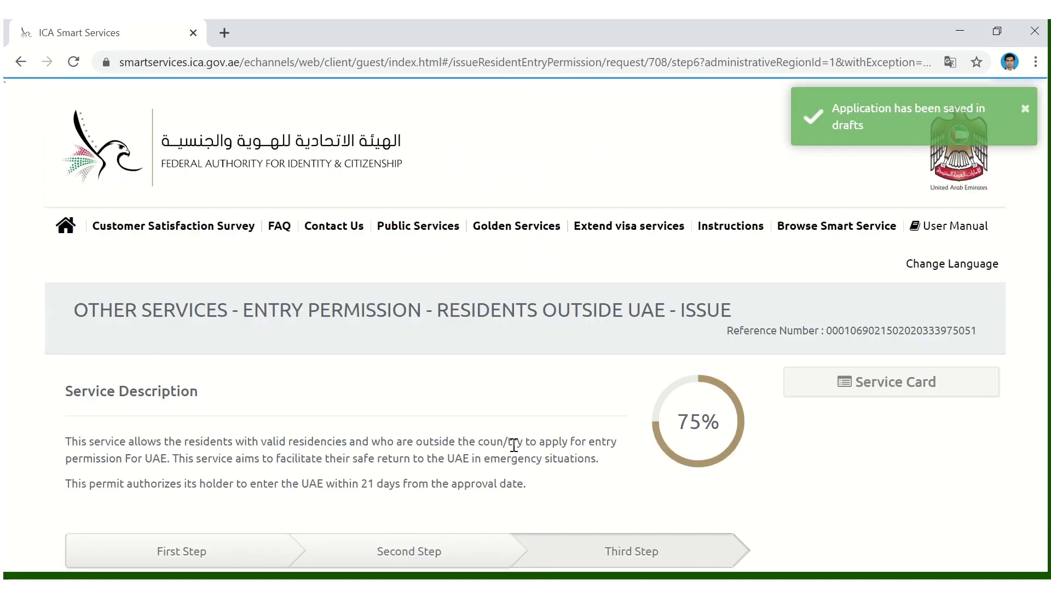
scroll(500, 437, down, 3)
scroll(501, 437, down, 2)
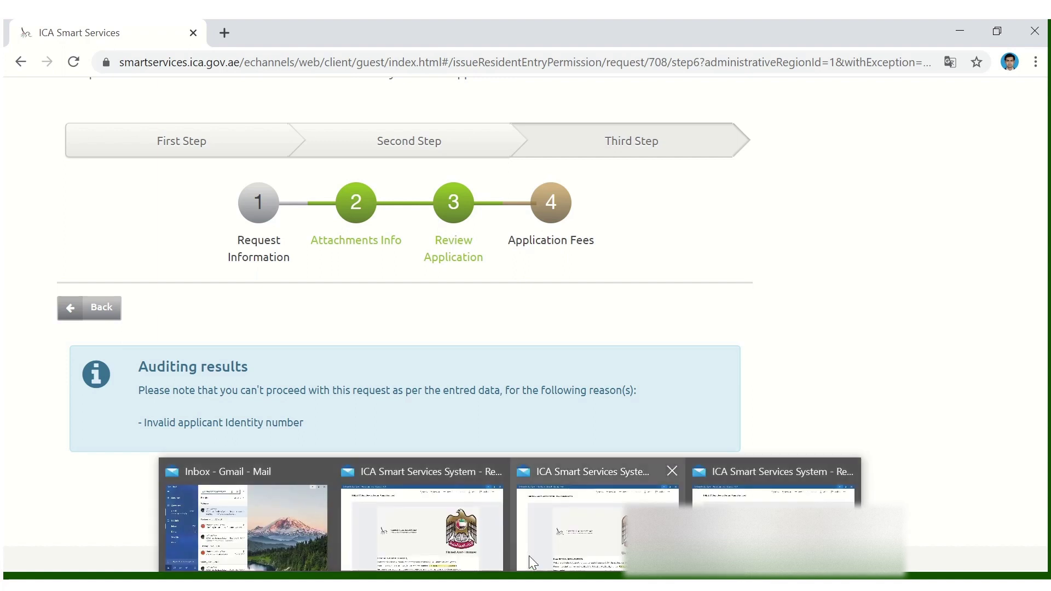
click(569, 534)
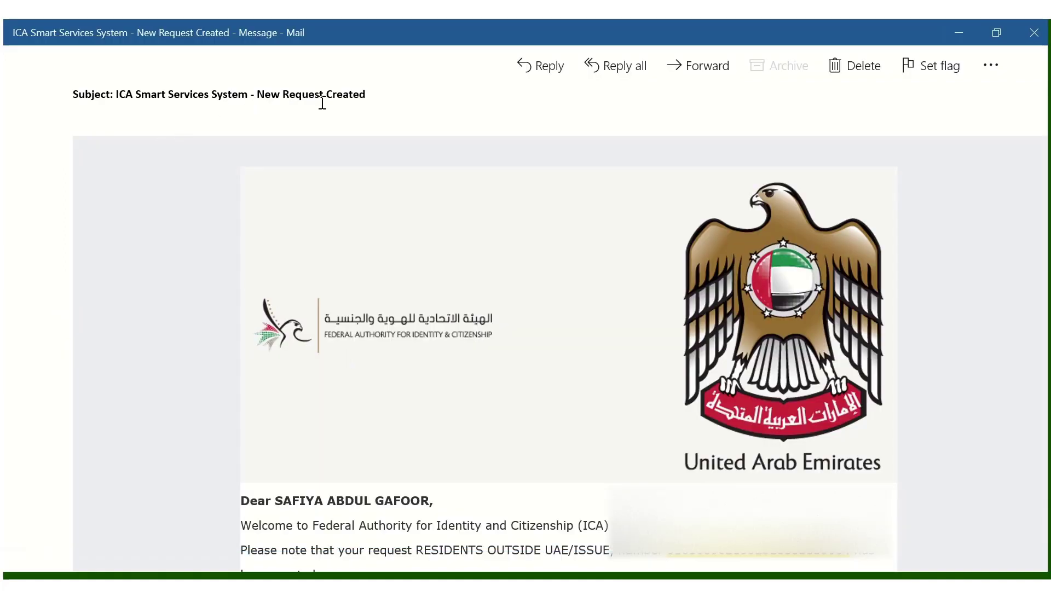
- Follow the 'Track and complete your request' link in the New Request Created email
scroll(704, 448, down, 5)
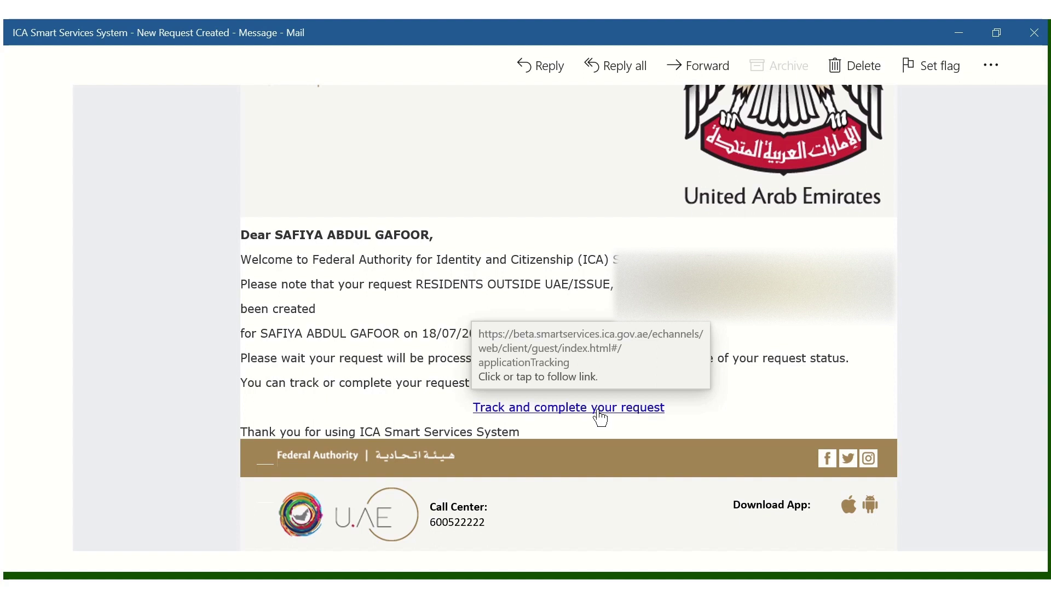
click(600, 417)
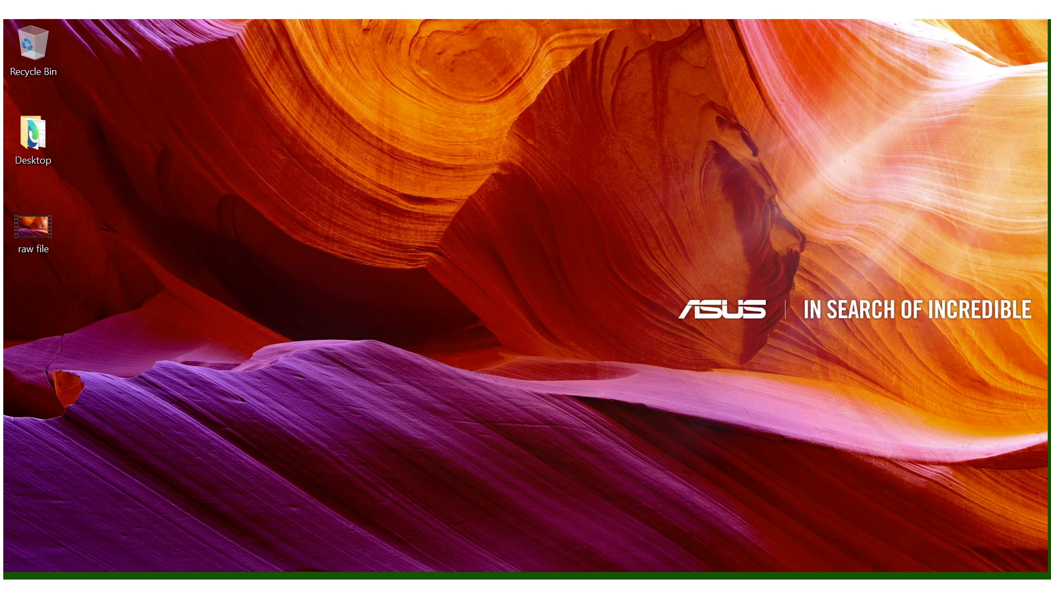
- Open the Request Approved email and follow its screening.purehealth.ae/application link
mouse_move(490, 554)
click(426, 507)
scroll(729, 409, down, 5)
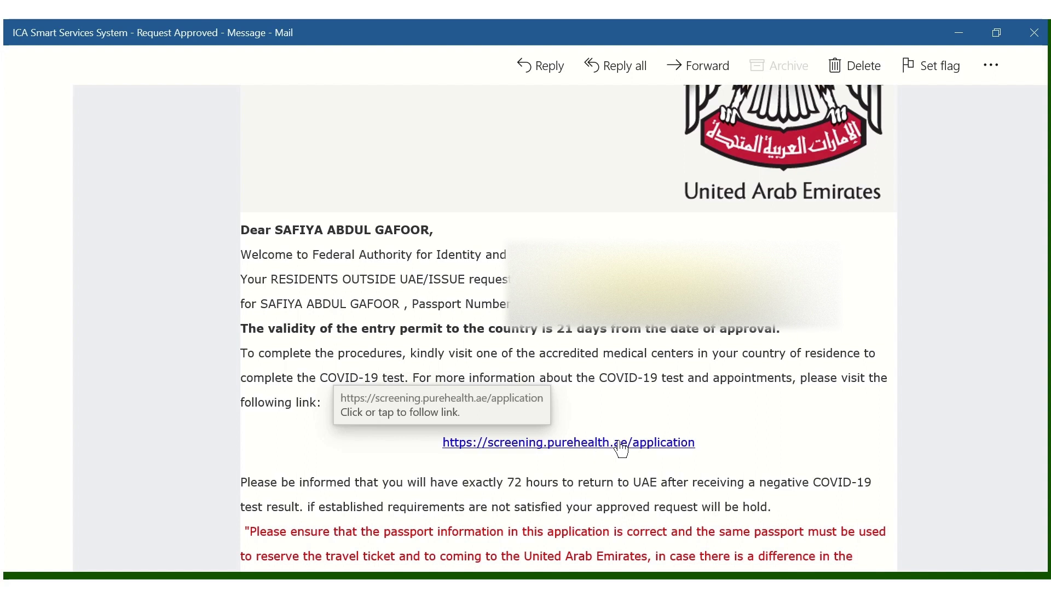
click(647, 448)
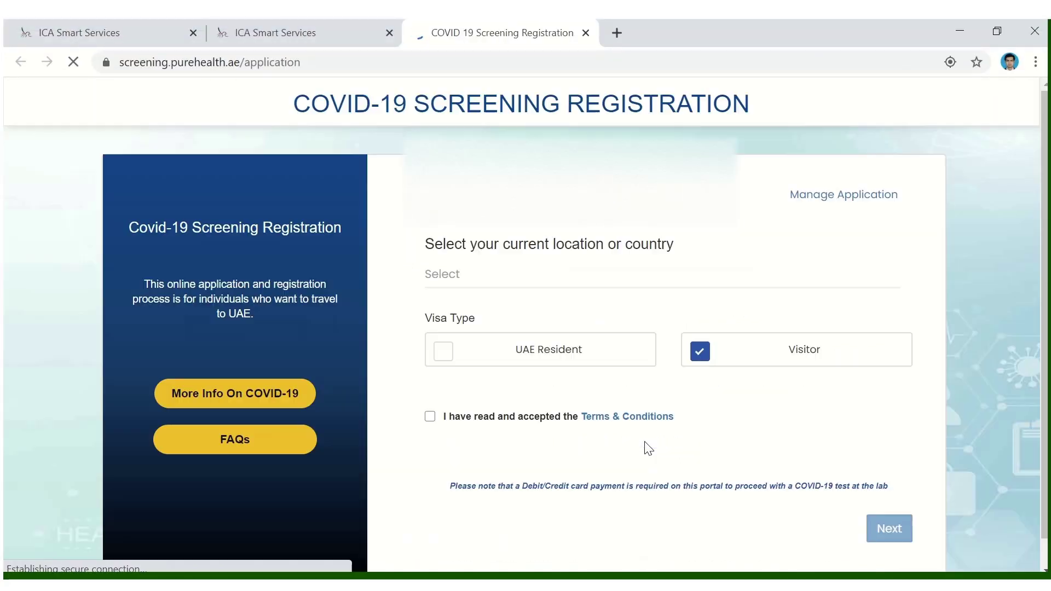
- Register from India as a UAE Resident and accept the Terms & Conditions
click(484, 274)
text(ind)
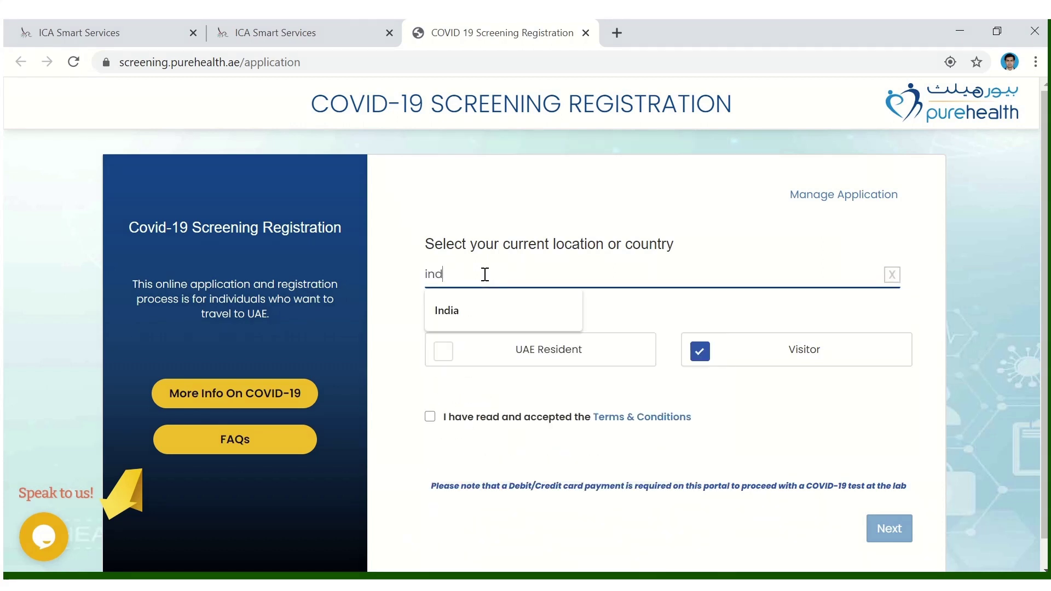
click(476, 307)
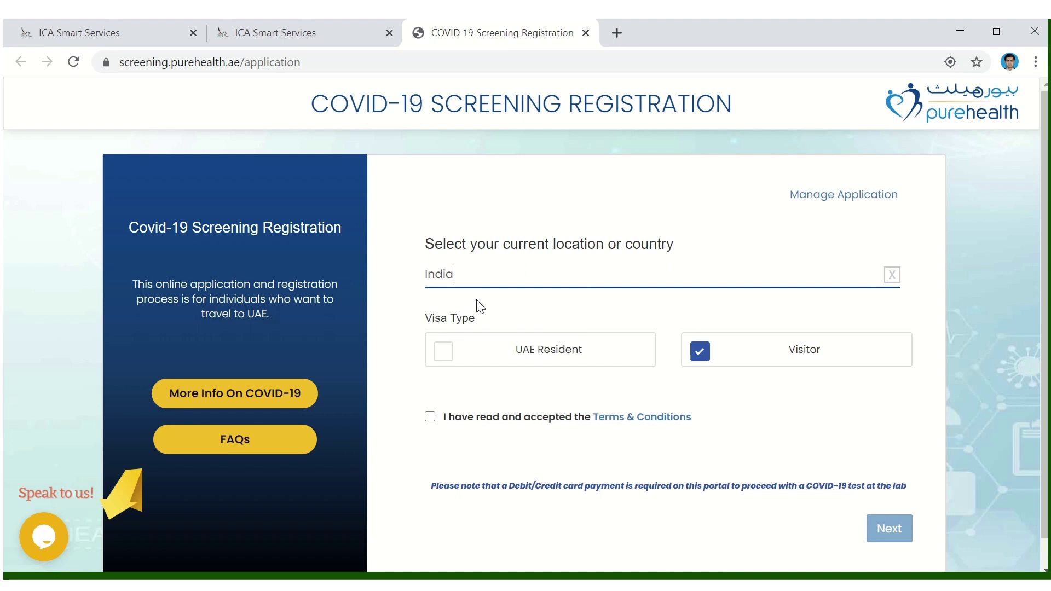
click(441, 361)
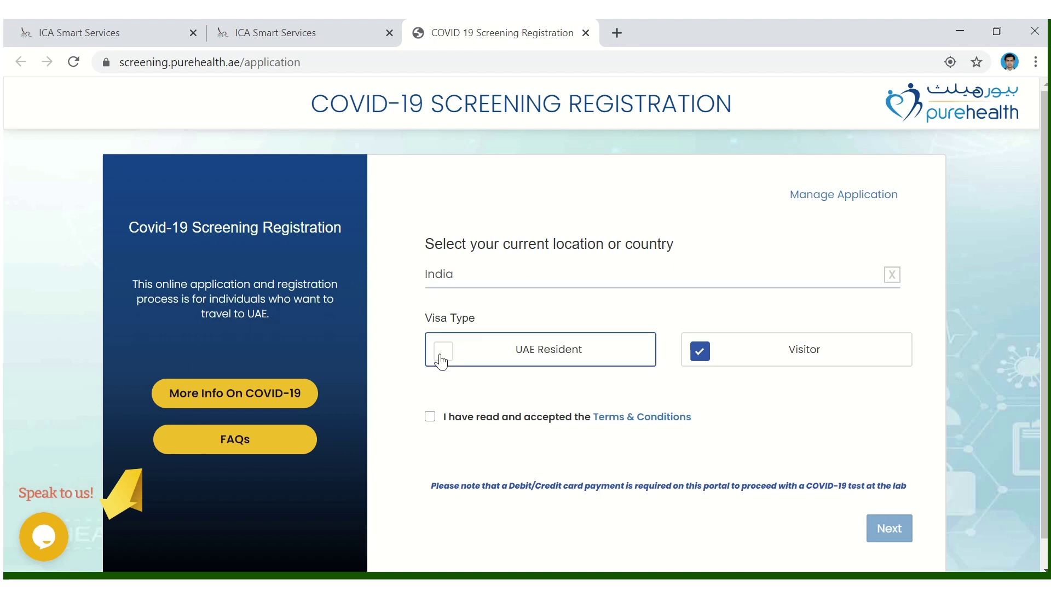
click(430, 418)
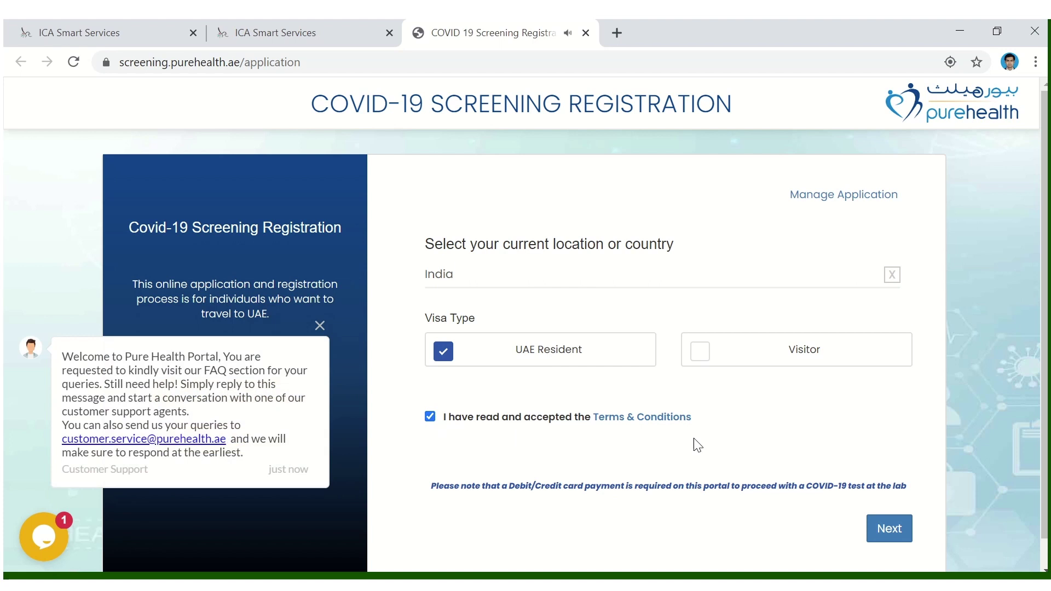
click(322, 327)
scroll(838, 480, down, 1)
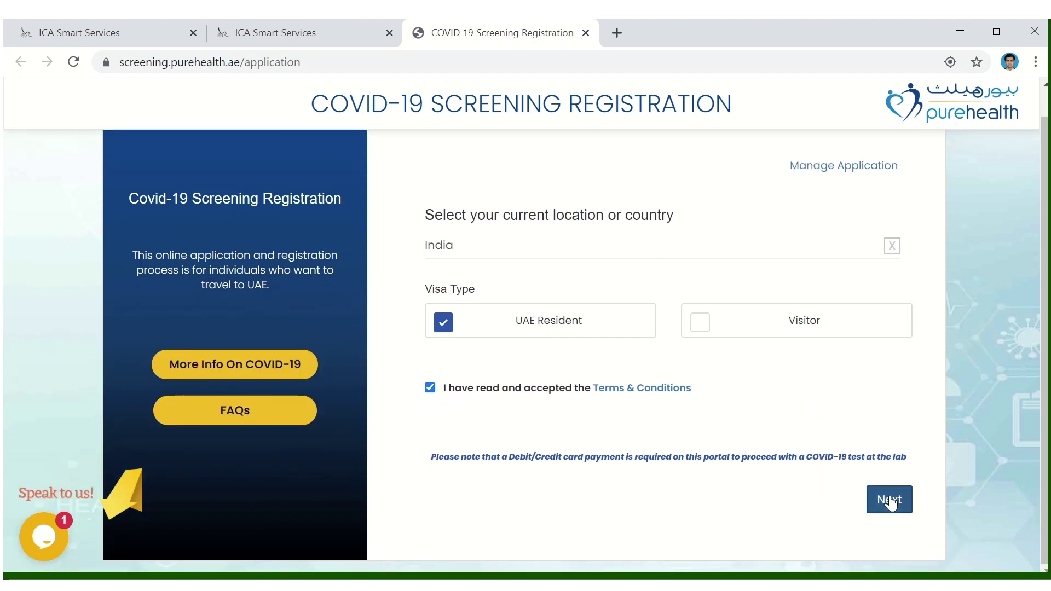
click(887, 499)
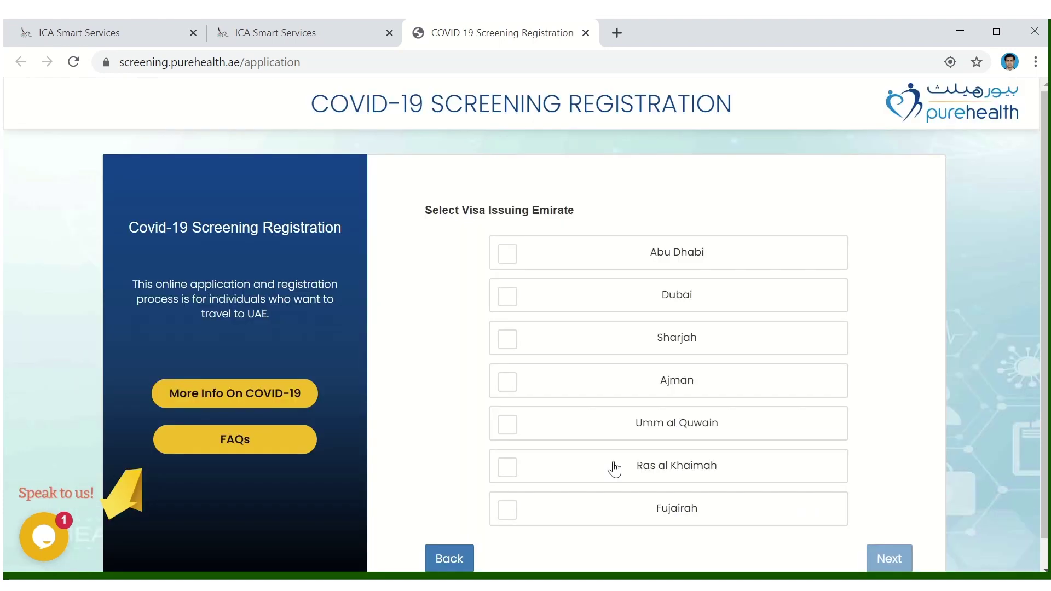
- Choose Abu Dhabi as the visa issuing emirate and continue to screening facility selection
click(549, 258)
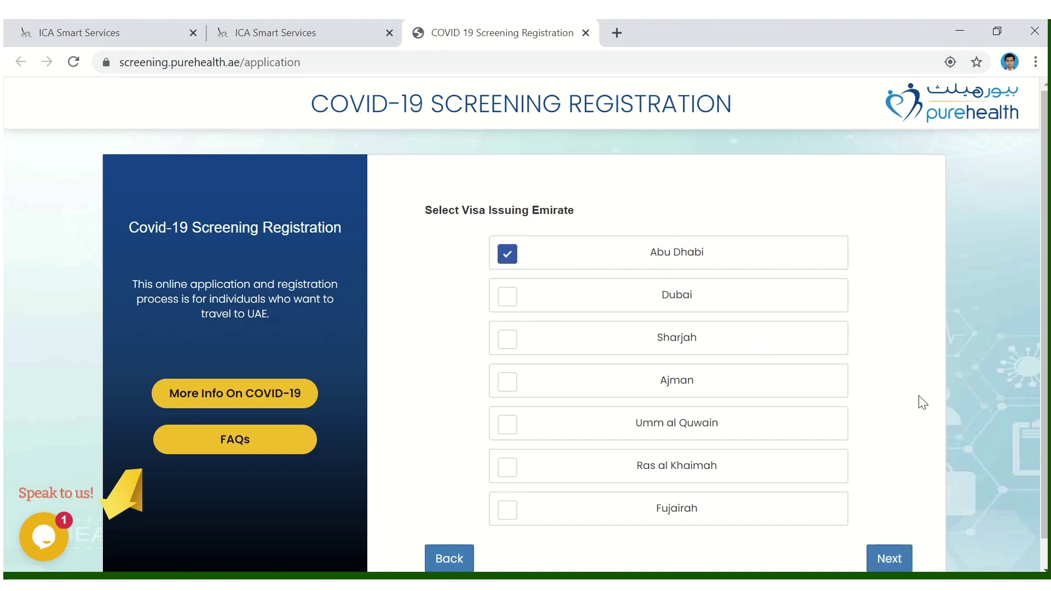
scroll(875, 437, down, 1)
click(891, 534)
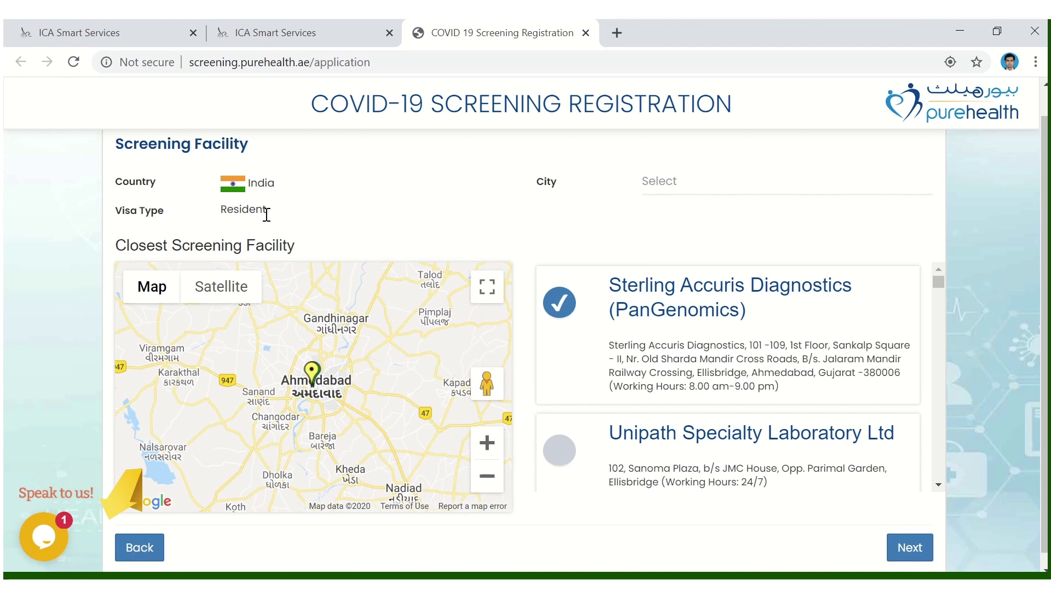
- Pick Calicut as the screening city to list the Kozhikode facilities
click(821, 187)
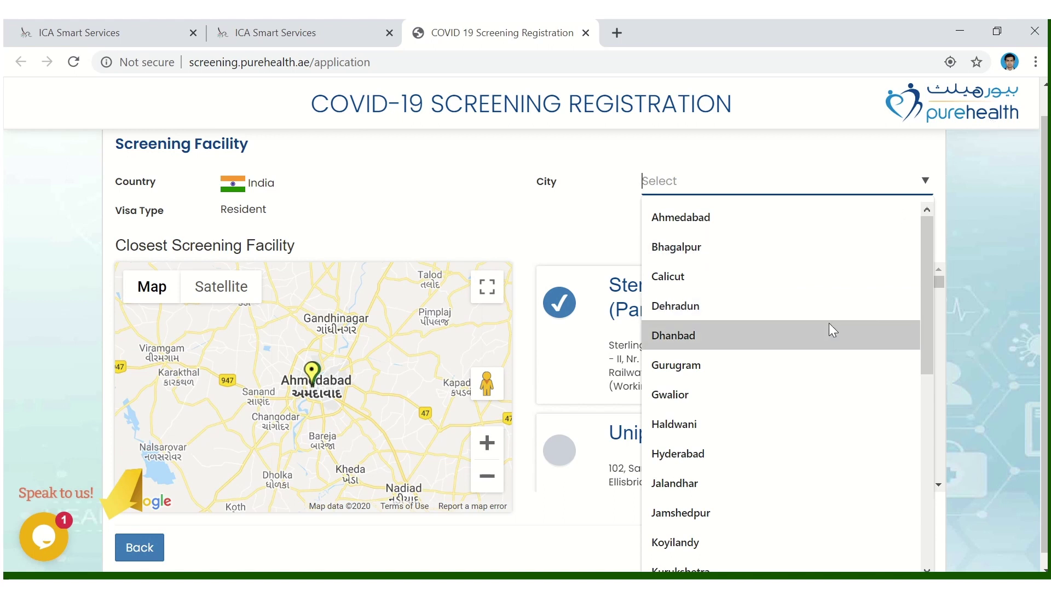
scroll(828, 315, down, 4)
scroll(829, 316, up, 4)
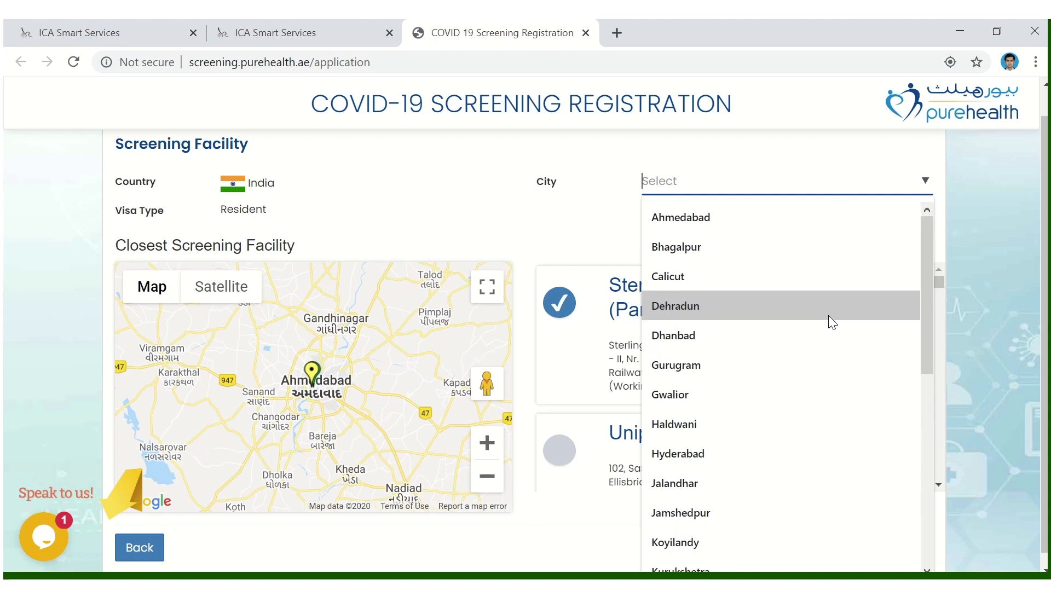
scroll(794, 372, down, 8)
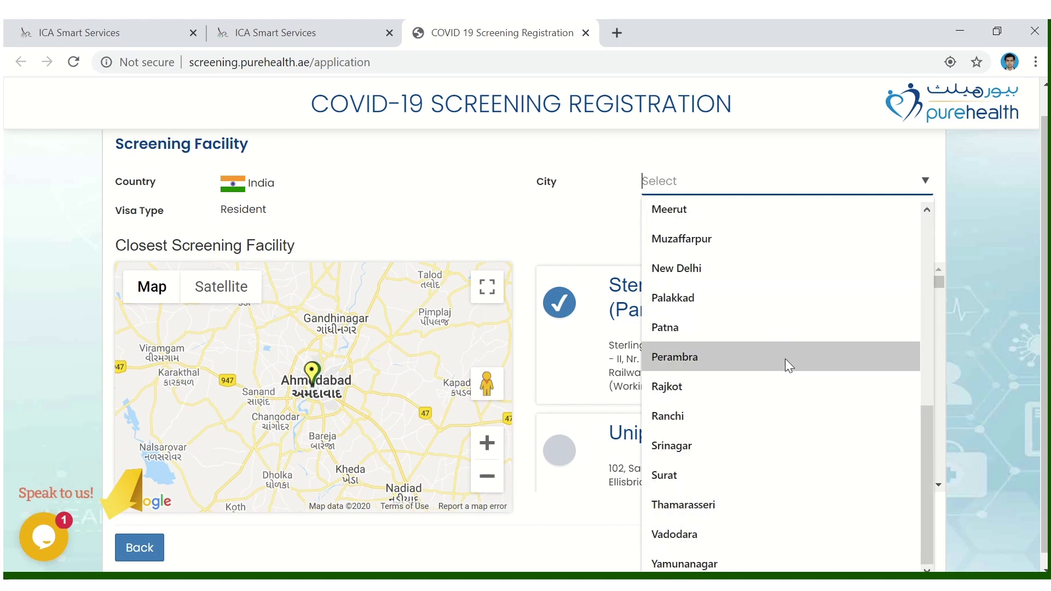
scroll(783, 357, up, 8)
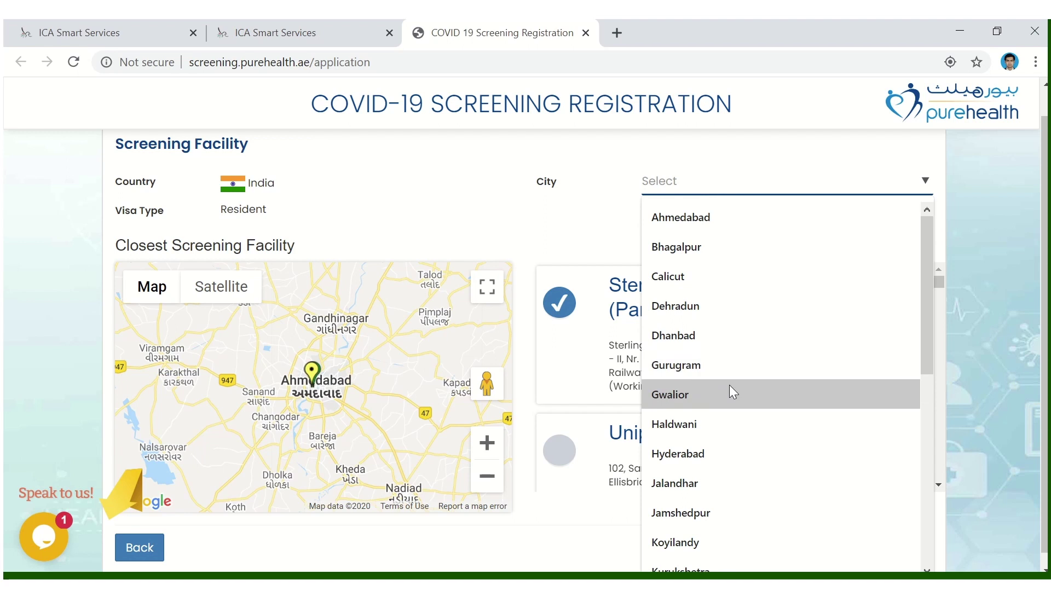
scroll(739, 400, down, 2)
scroll(727, 434, down, 2)
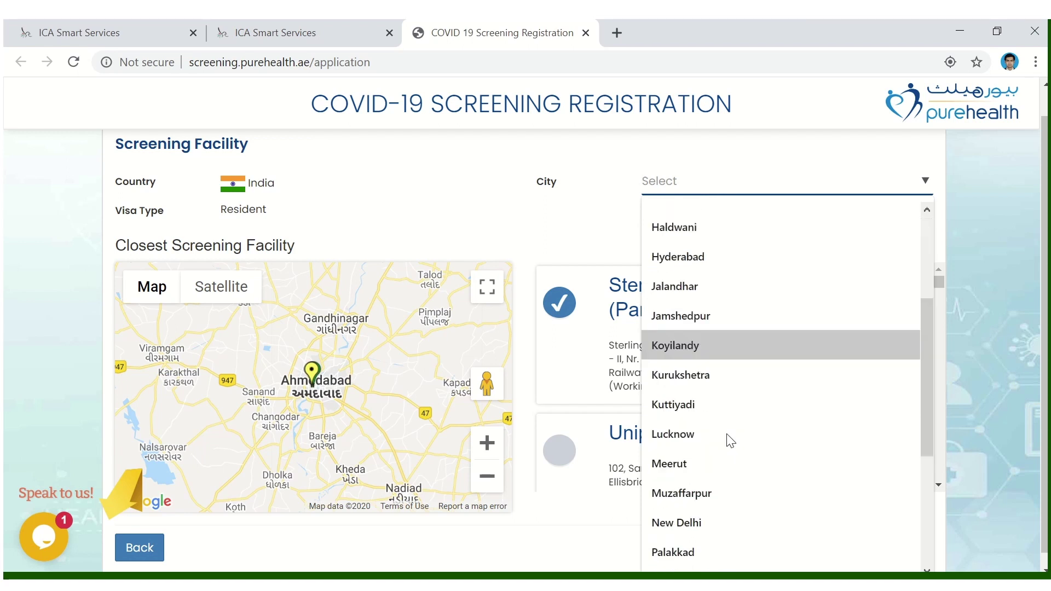
scroll(718, 413, down, 2)
scroll(710, 445, down, 2)
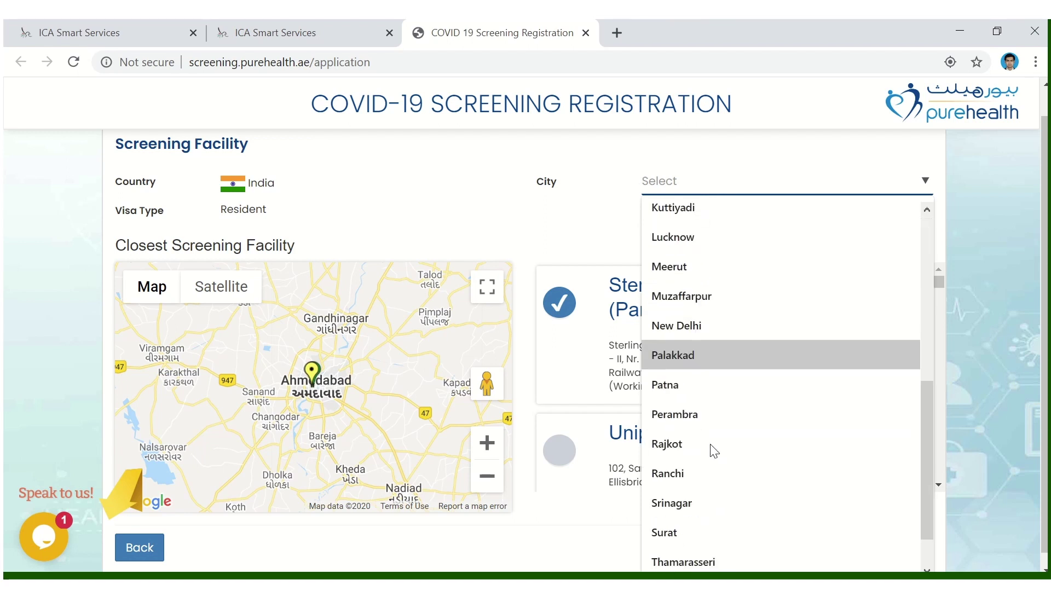
scroll(712, 445, down, 1)
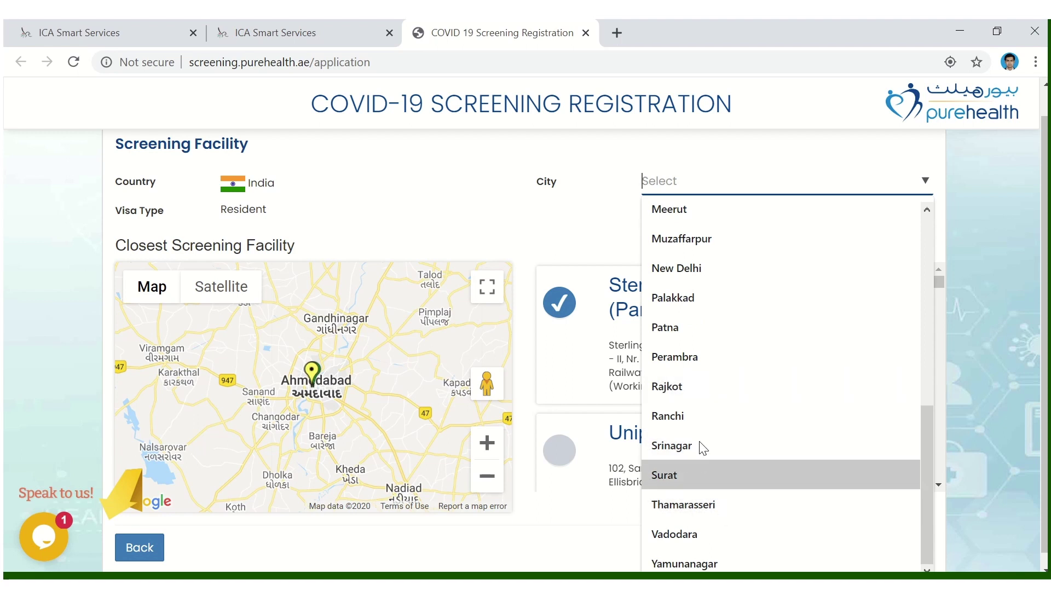
mouse_move(412, 18)
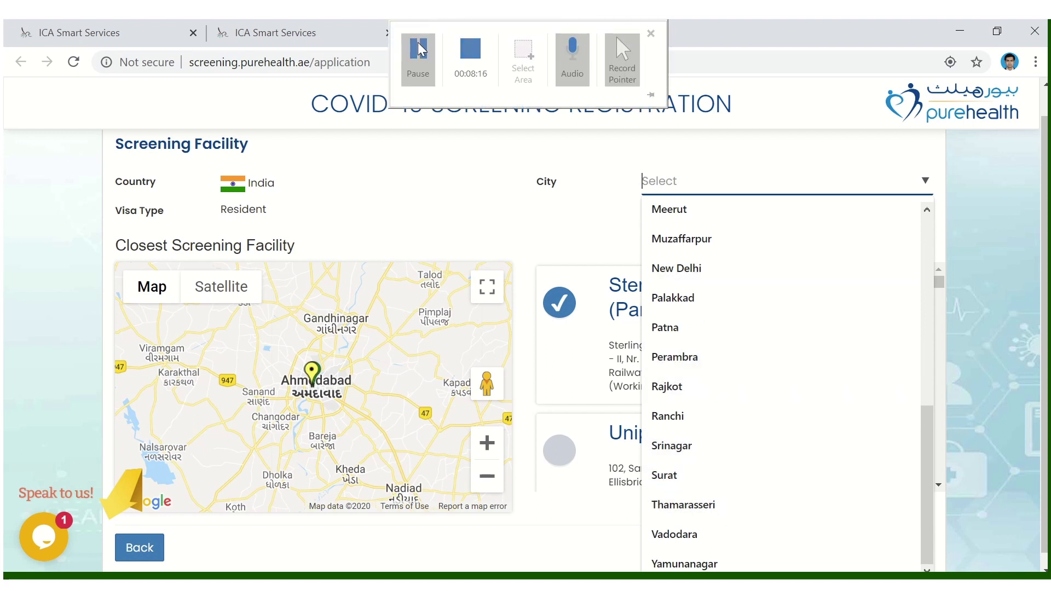
click(447, 82)
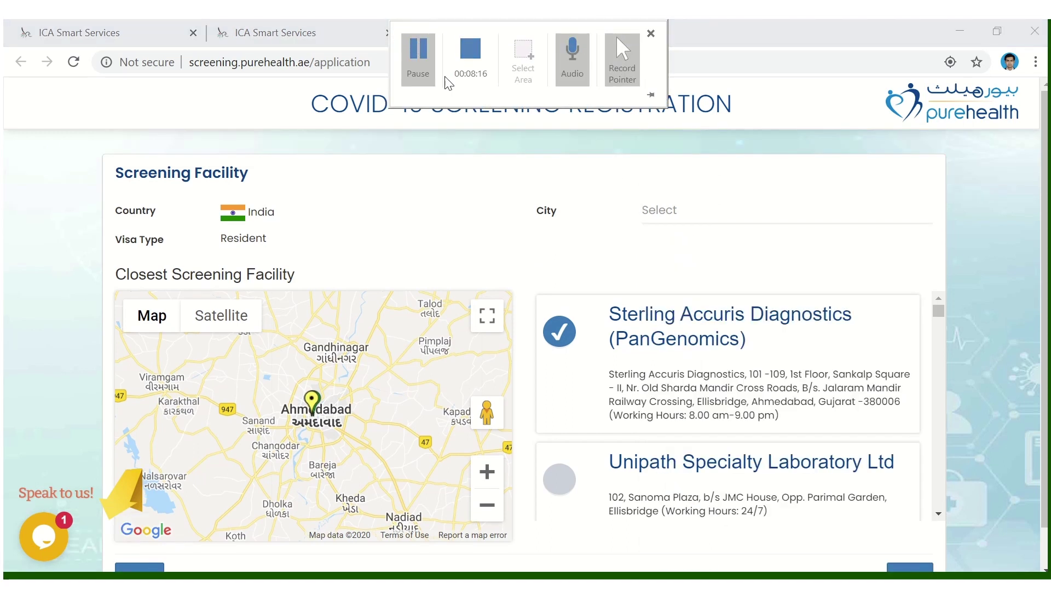
click(691, 209)
scroll(797, 371, down, 3)
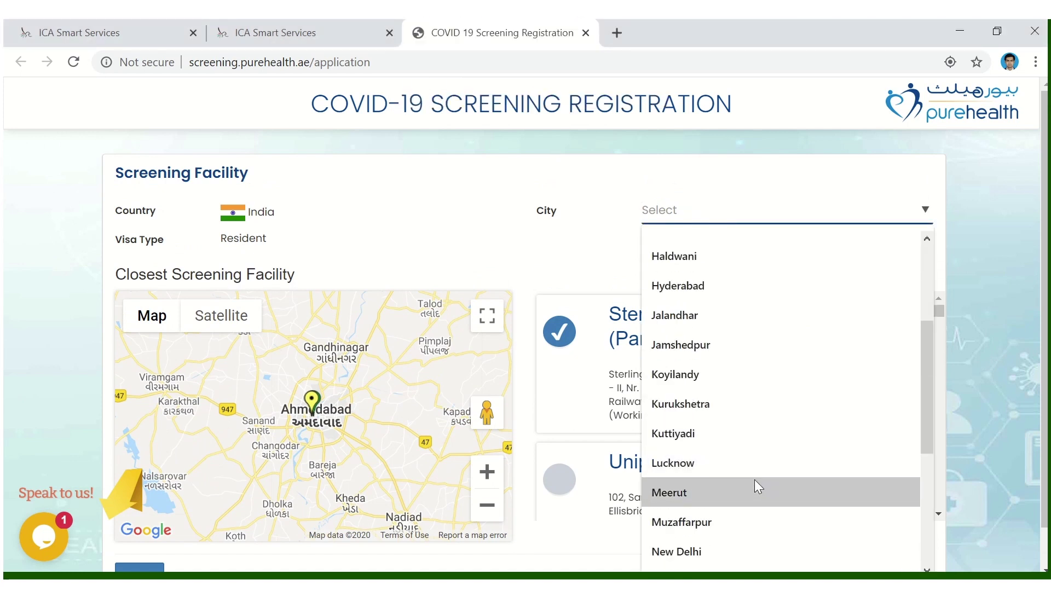
scroll(755, 476, up, 3)
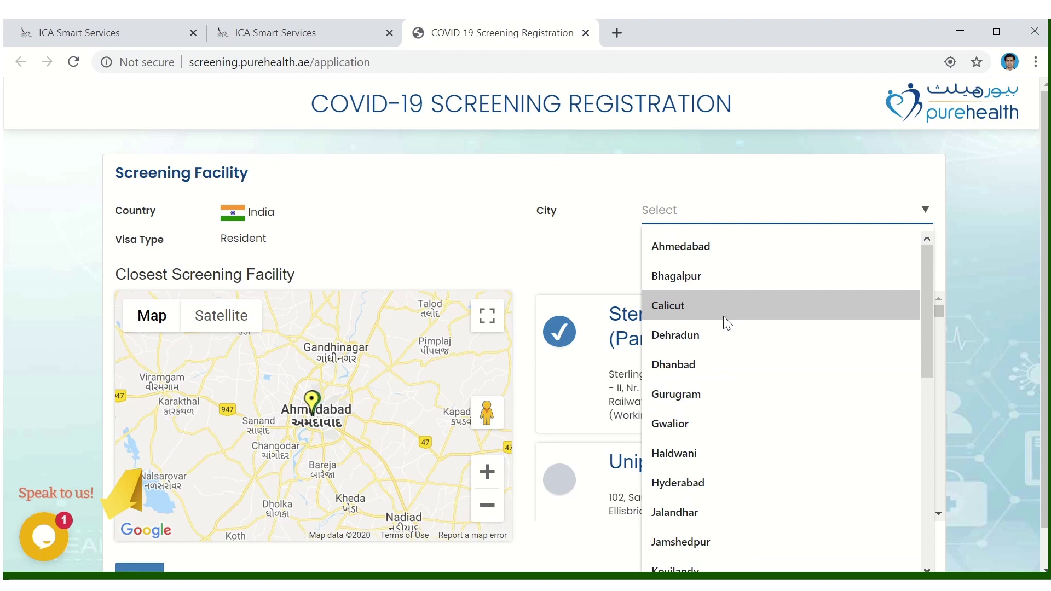
scroll(740, 380, down, 5)
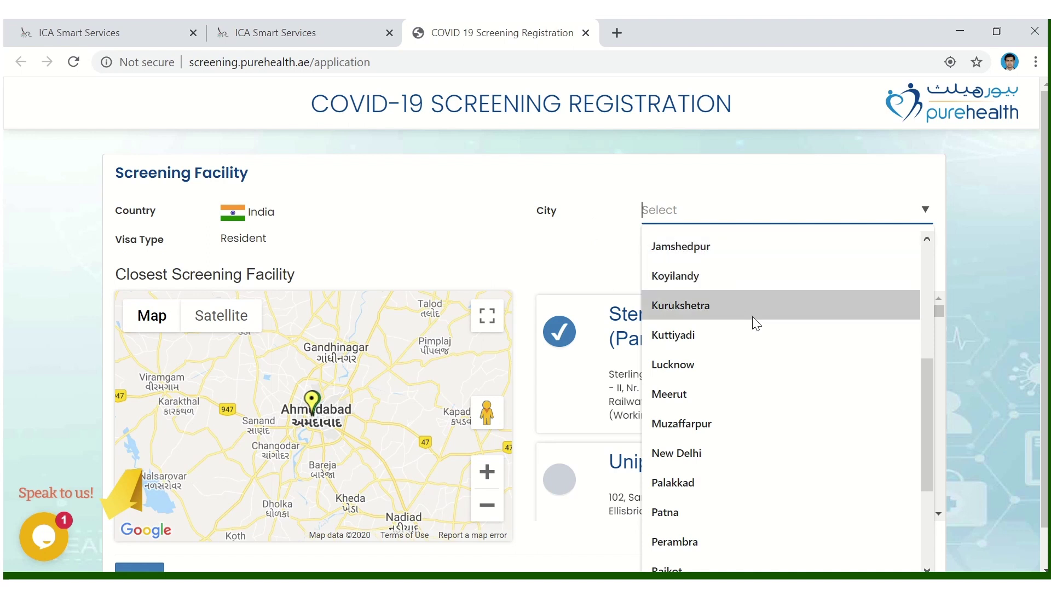
scroll(753, 321, up, 5)
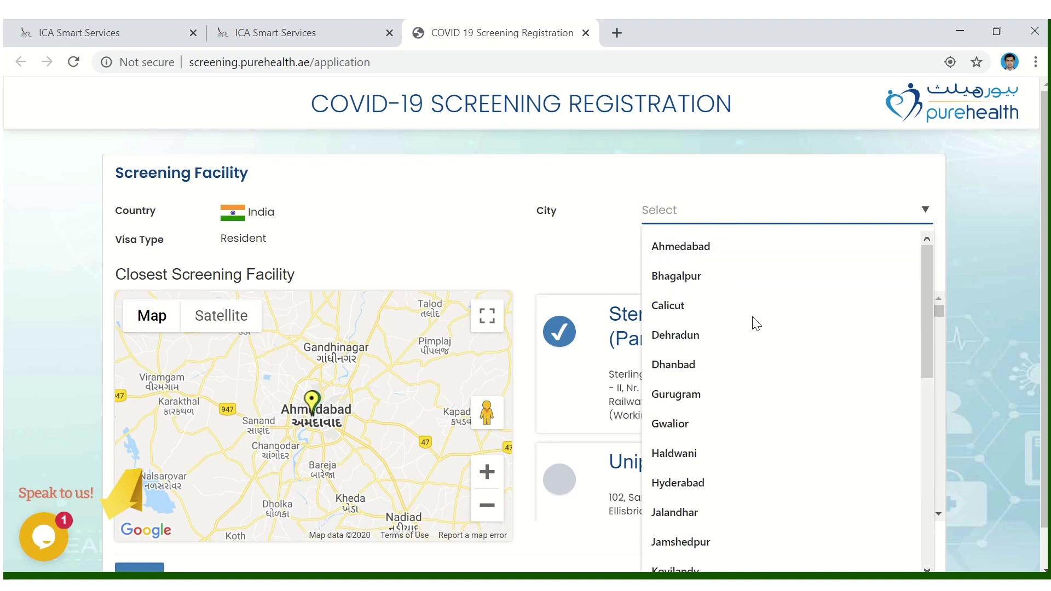
click(707, 308)
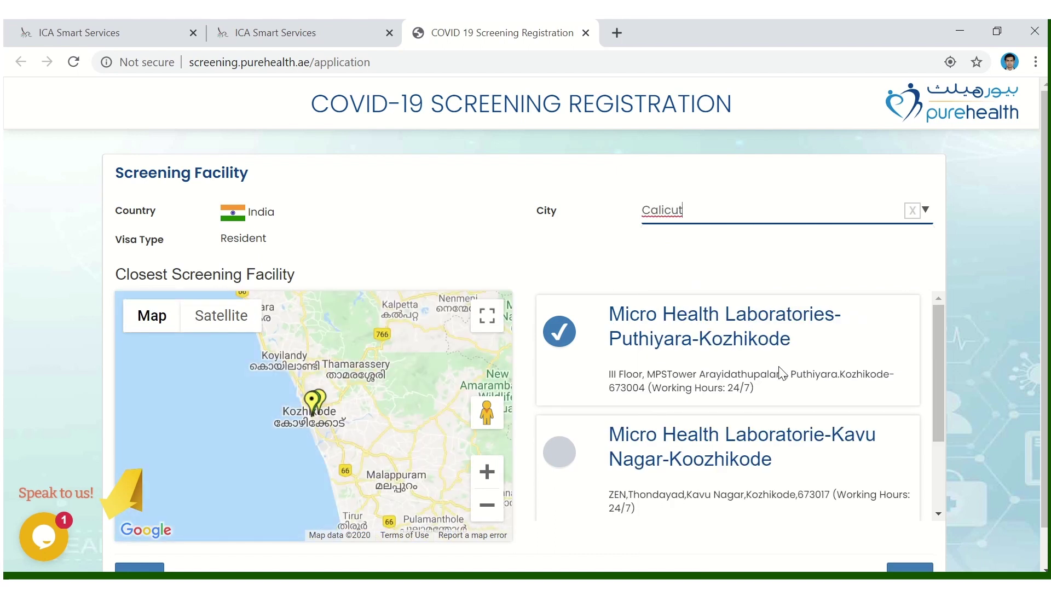
- Keep Micro Health Laboratories-Puthiyara-Kozhikode selected and continue to the Application Form
scroll(783, 374, down, 2)
scroll(779, 372, up, 2)
scroll(775, 348, down, 2)
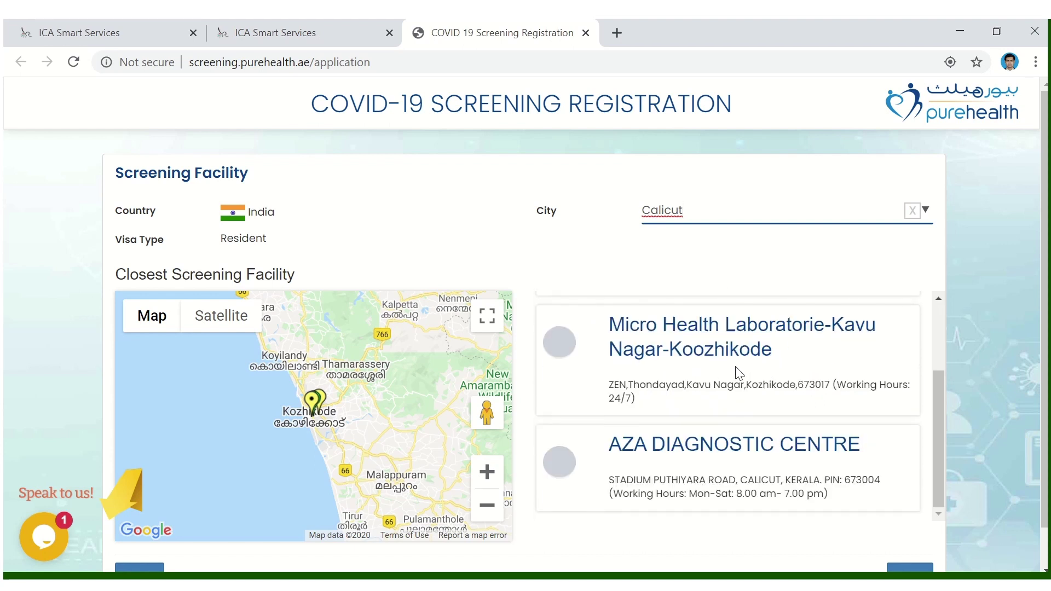
scroll(739, 372, down, 1)
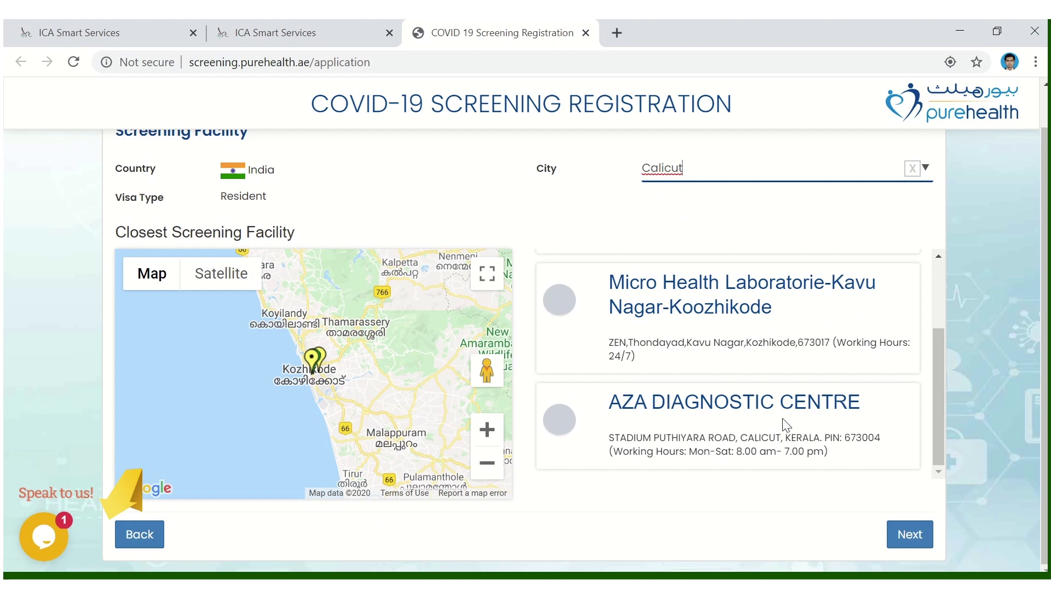
scroll(815, 424, up, 2)
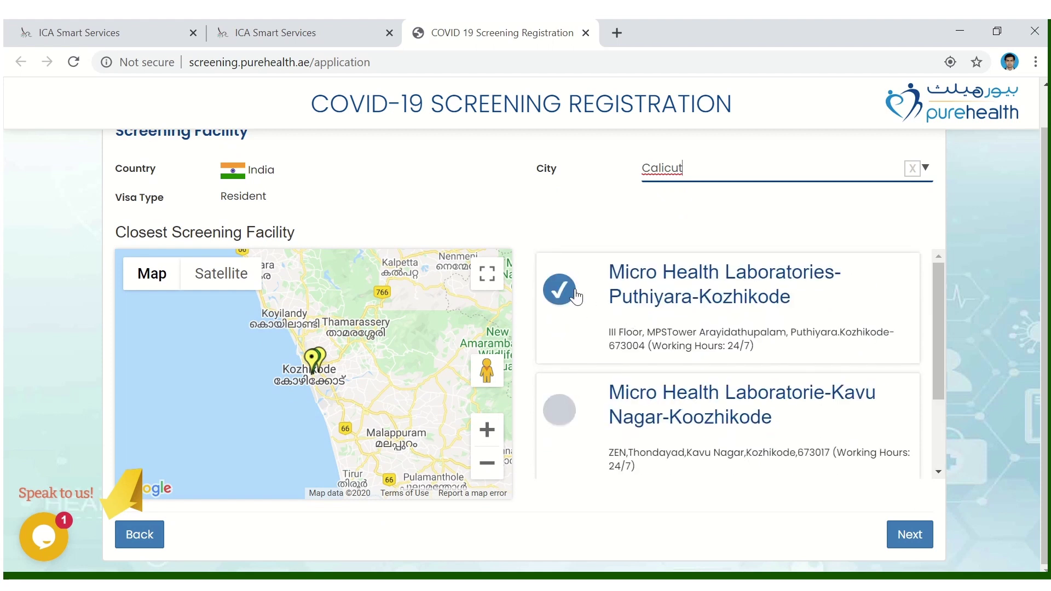
click(919, 541)
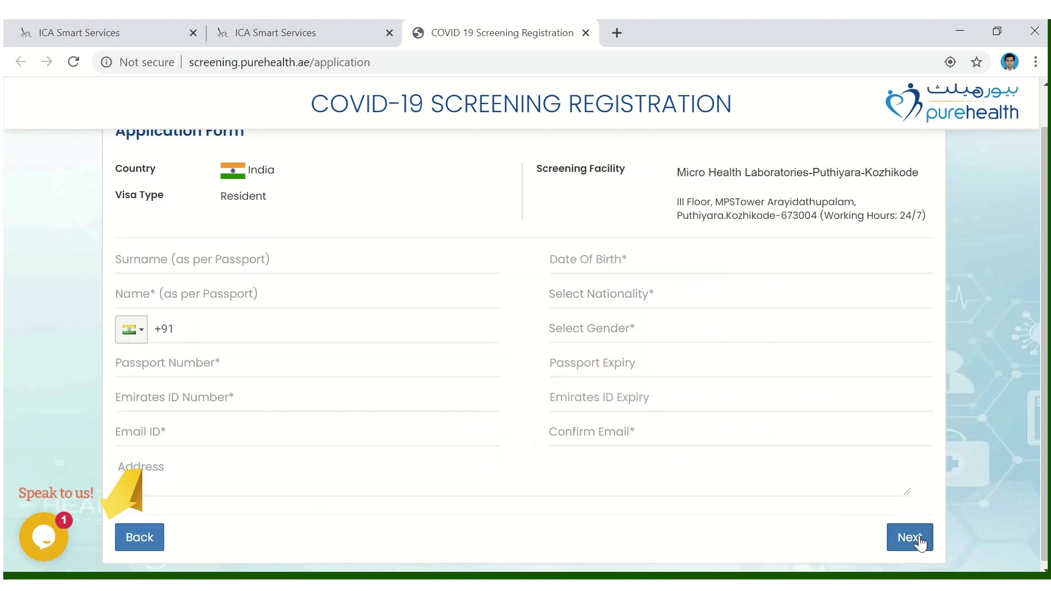
- Enter the applicant's surname and given name
scroll(396, 359, up, 1)
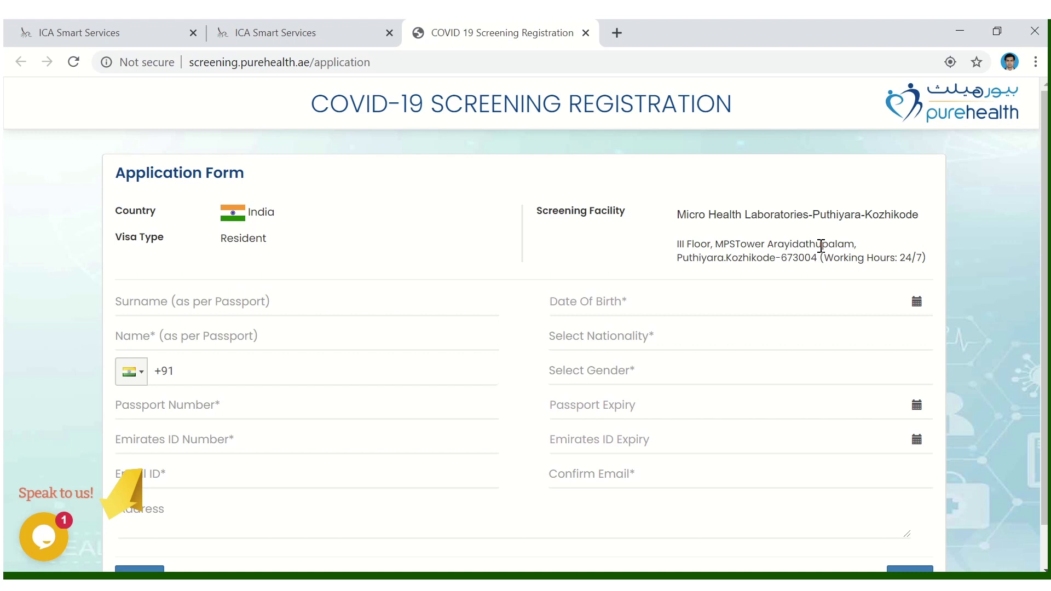
click(237, 302)
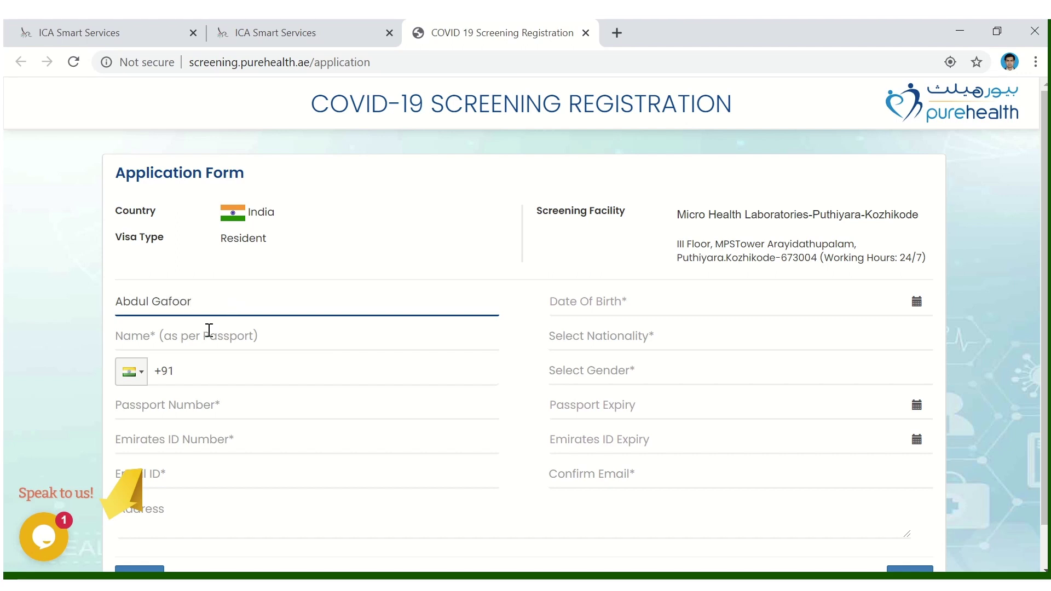
click(208, 332)
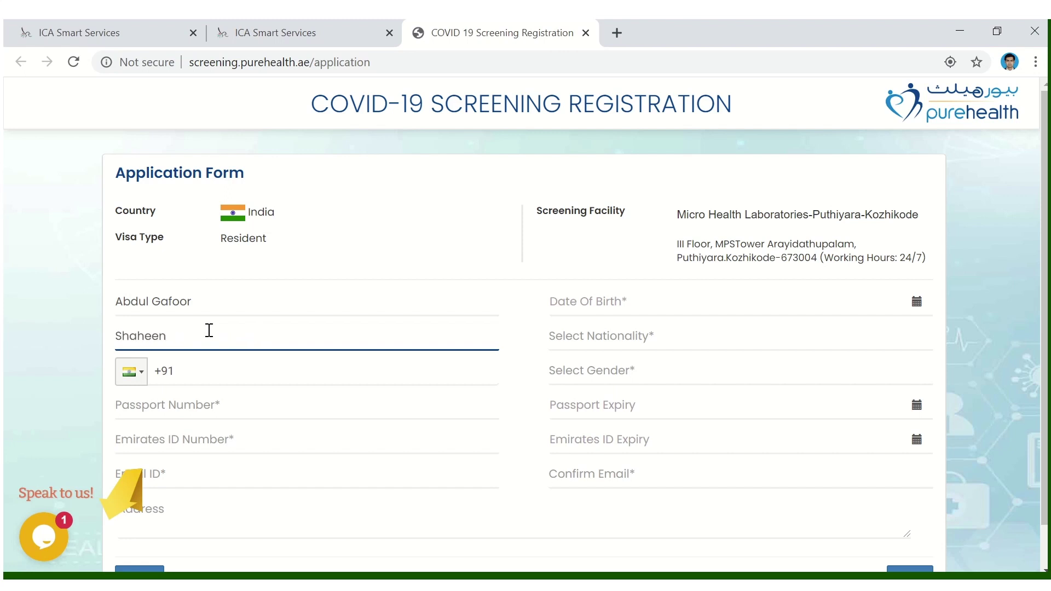
- Set the date of birth to 09/07/2015 using the calendar
click(575, 299)
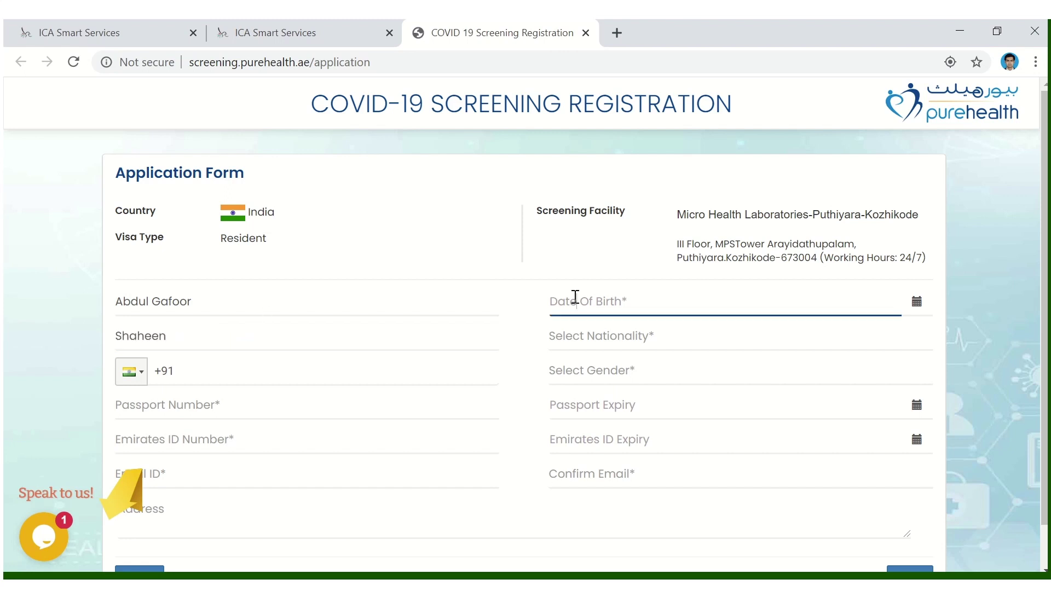
click(918, 303)
click(845, 343)
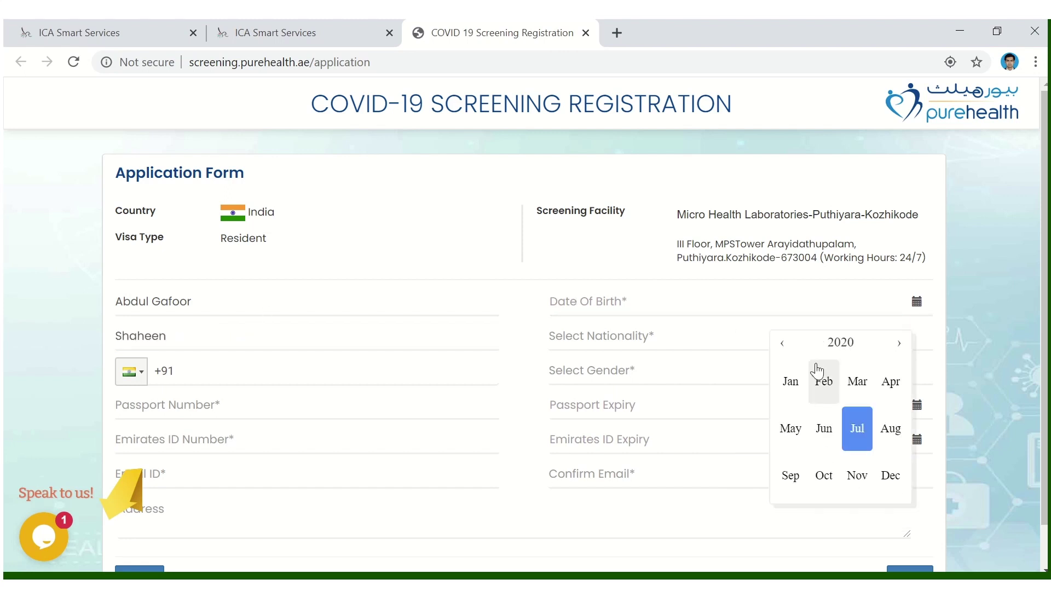
click(786, 345)
click(786, 345)
click(786, 345)
click(786, 345)
click(786, 345)
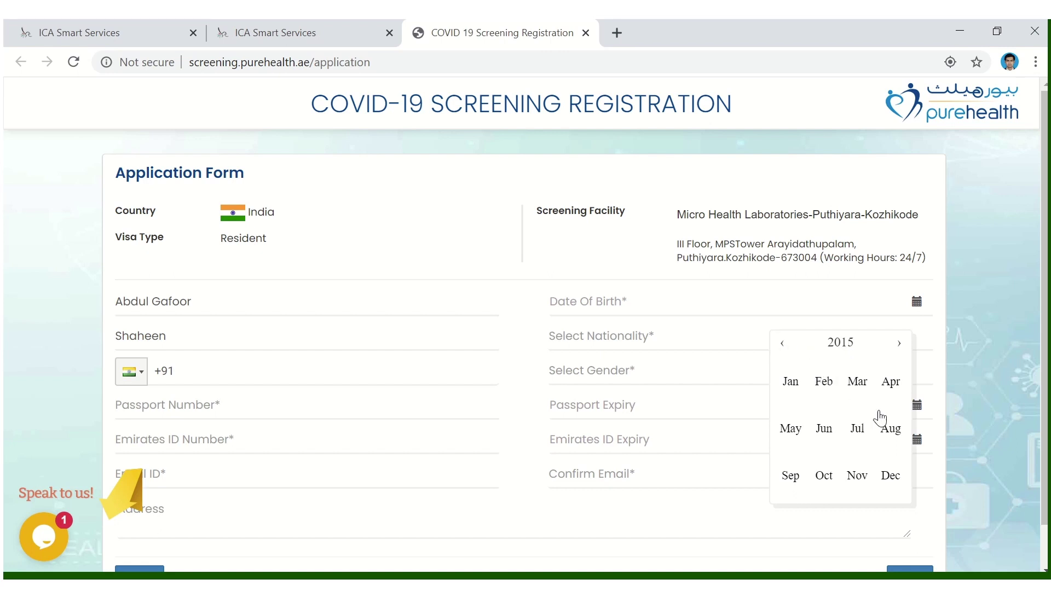
click(857, 428)
click(850, 417)
- Choose India nationality and Male gender, and enter the phone and passport numbers
click(623, 336)
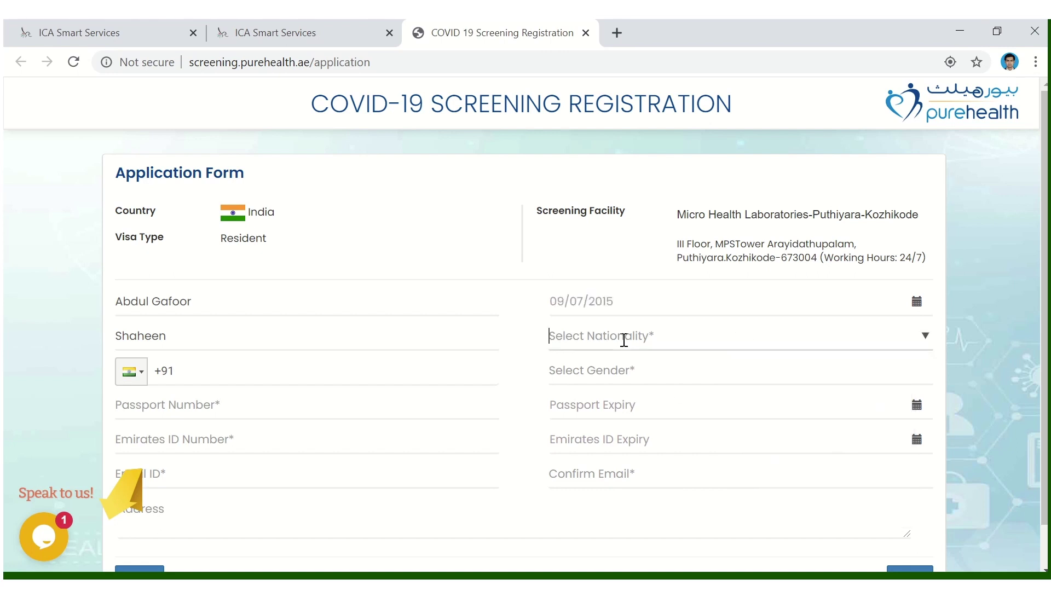
text(ind)
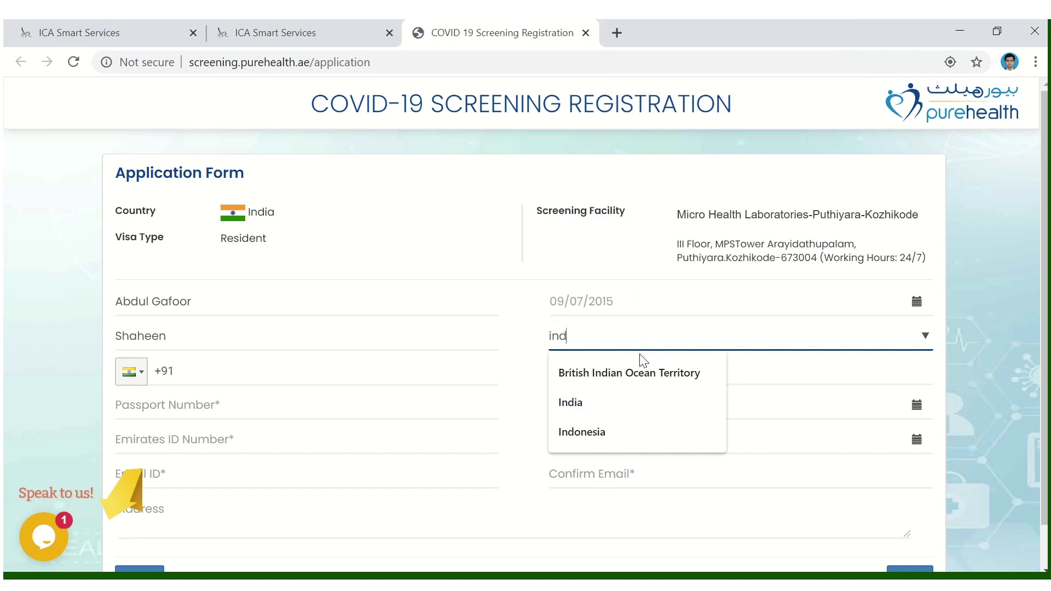
click(618, 402)
click(234, 372)
text(12345-67898)
click(622, 377)
click(610, 409)
click(195, 406)
text(123456889)
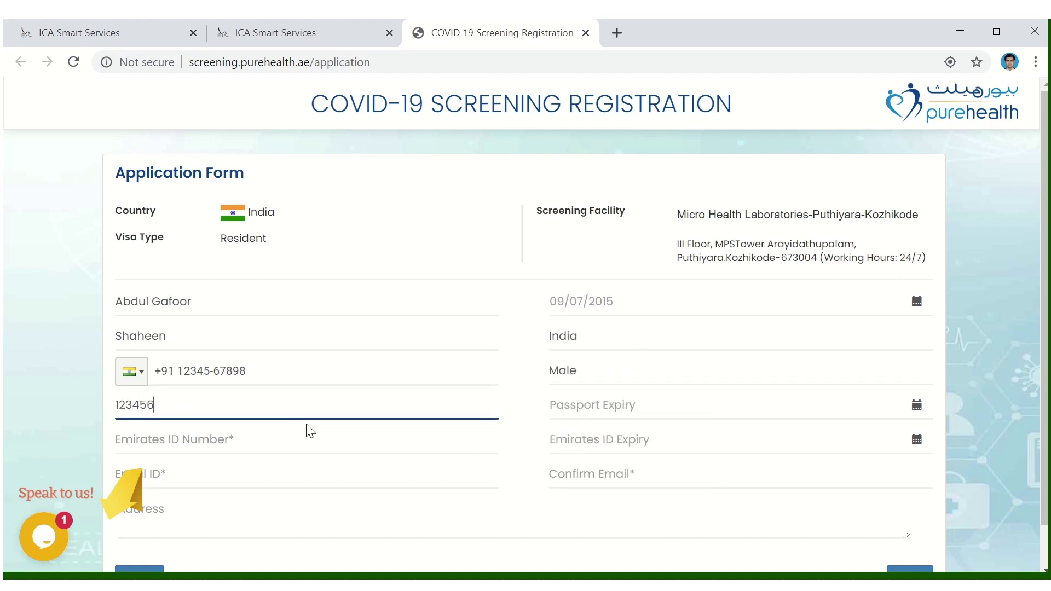
click(669, 405)
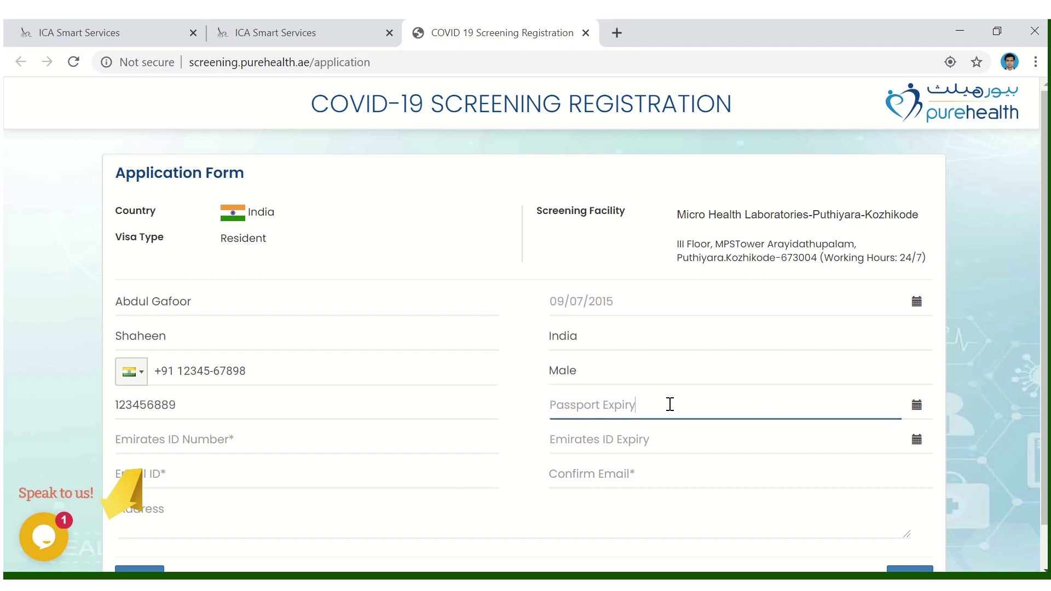
- Set the passport expiry date to 14/07/2021
click(916, 405)
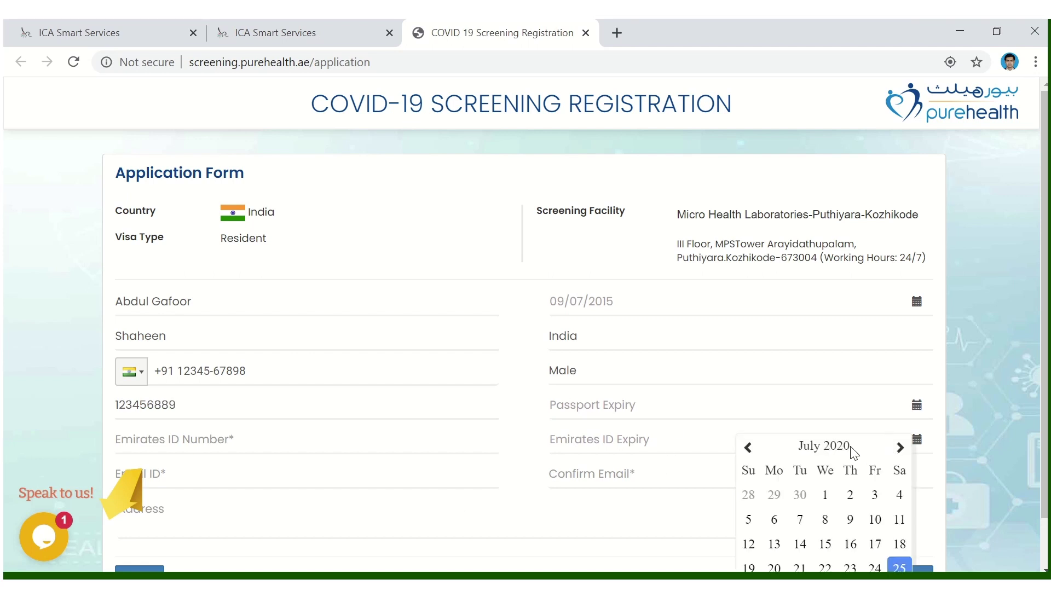
click(837, 446)
click(898, 447)
scroll(876, 509, down, 1)
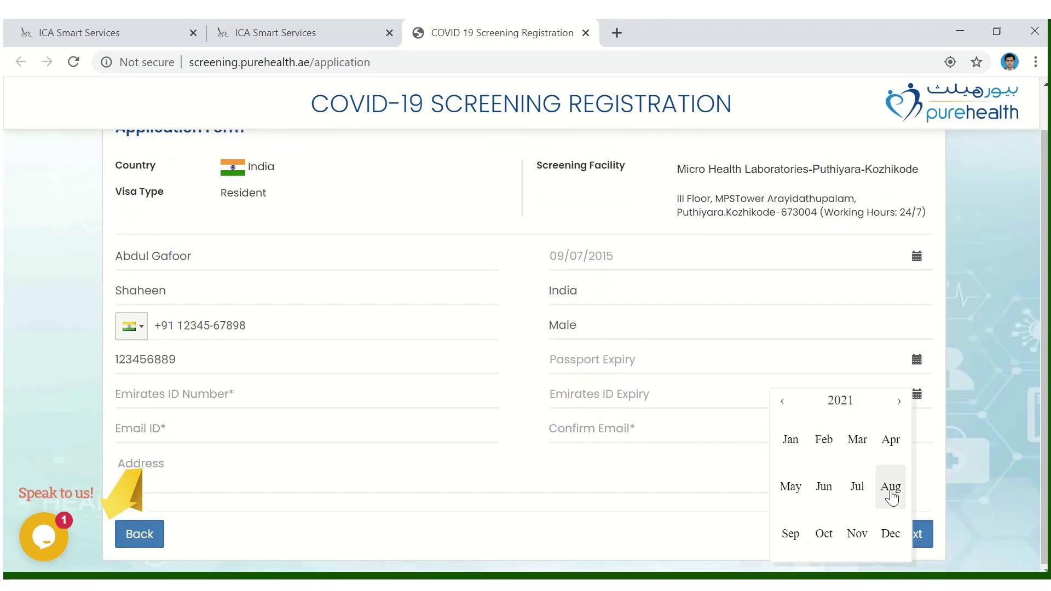
click(857, 486)
click(825, 562)
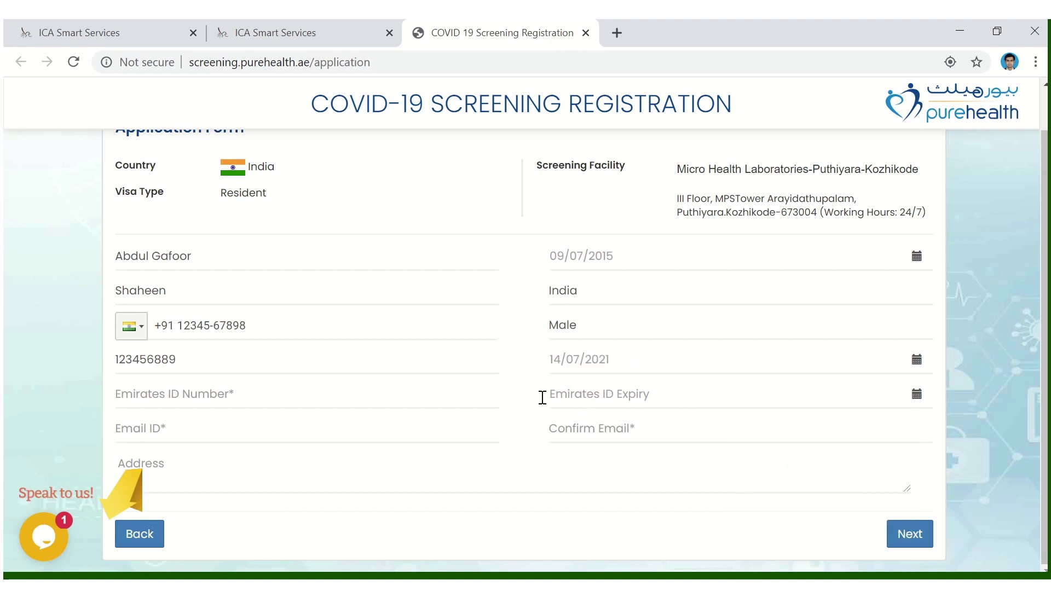
- Enter the Emirates ID number and set its expiry to 18 August 2021
click(284, 388)
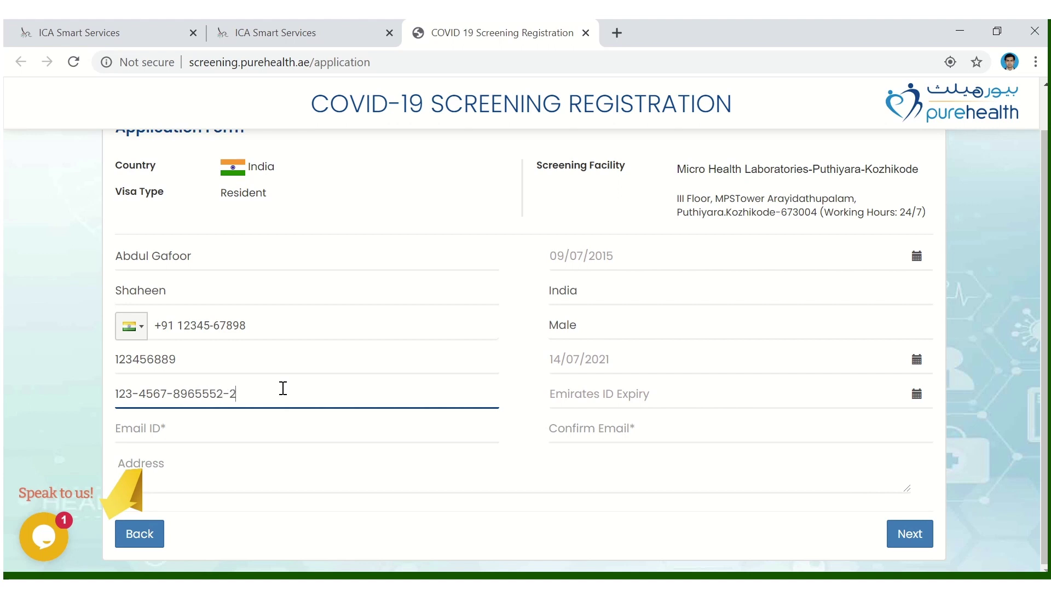
click(593, 394)
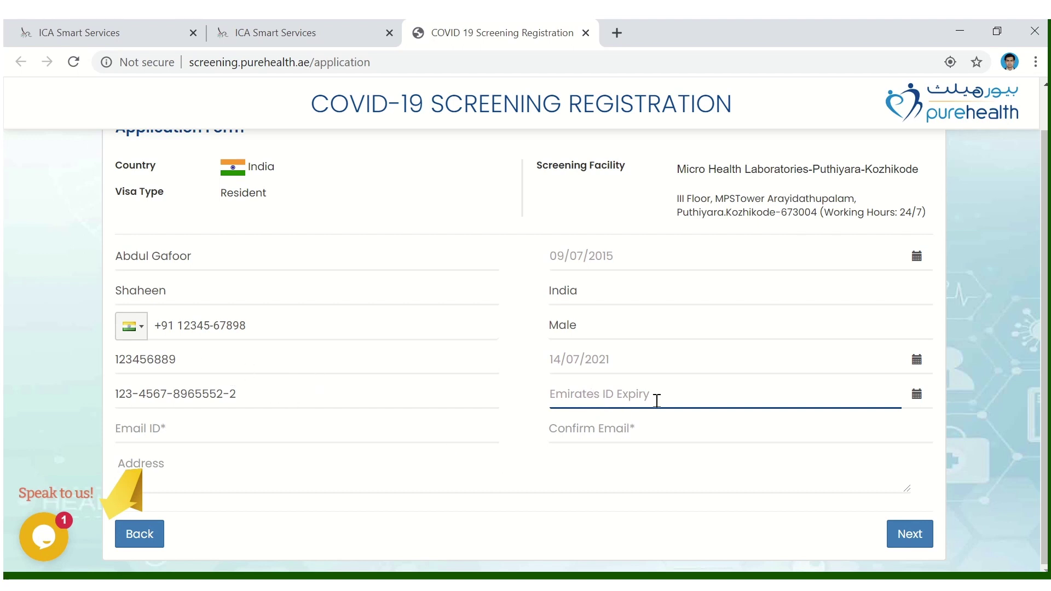
click(917, 397)
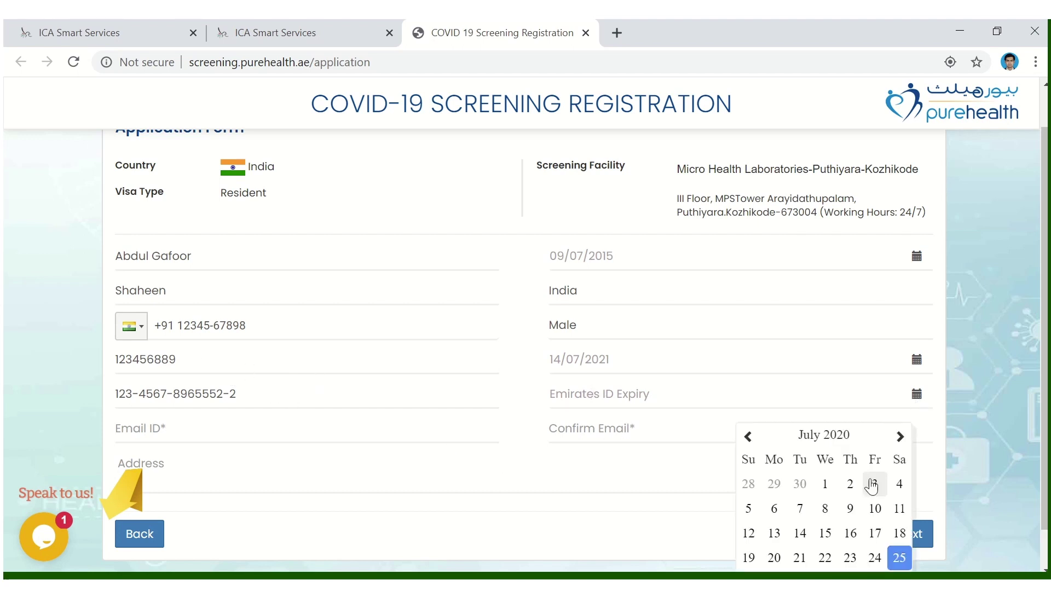
click(904, 436)
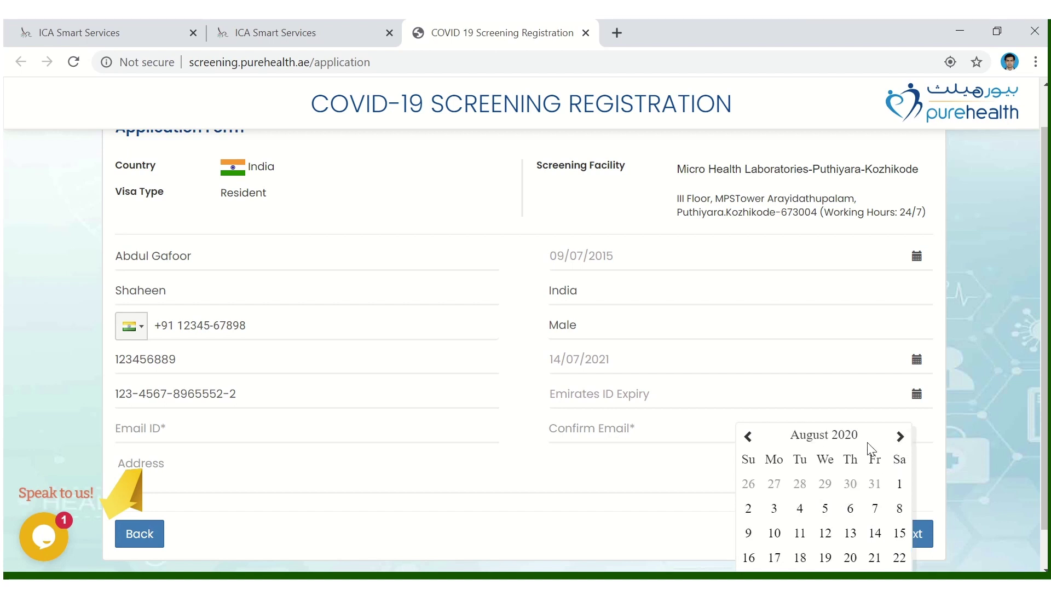
click(850, 438)
click(898, 437)
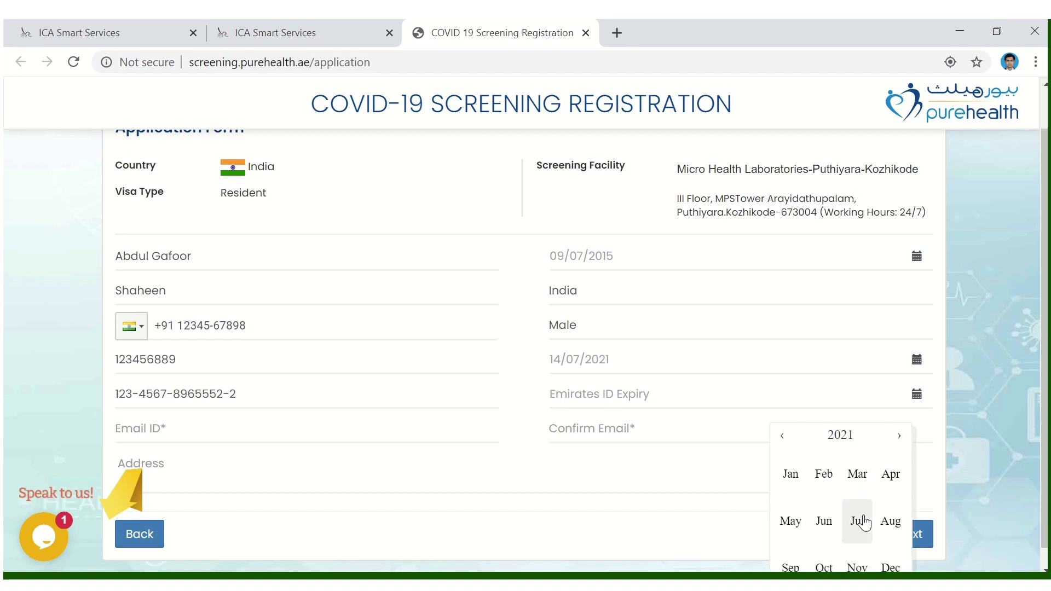
click(890, 521)
click(826, 559)
- Fill in and confirm the e-mail address, add the address, and submit to Upload Documents
click(228, 431)
text(abc)
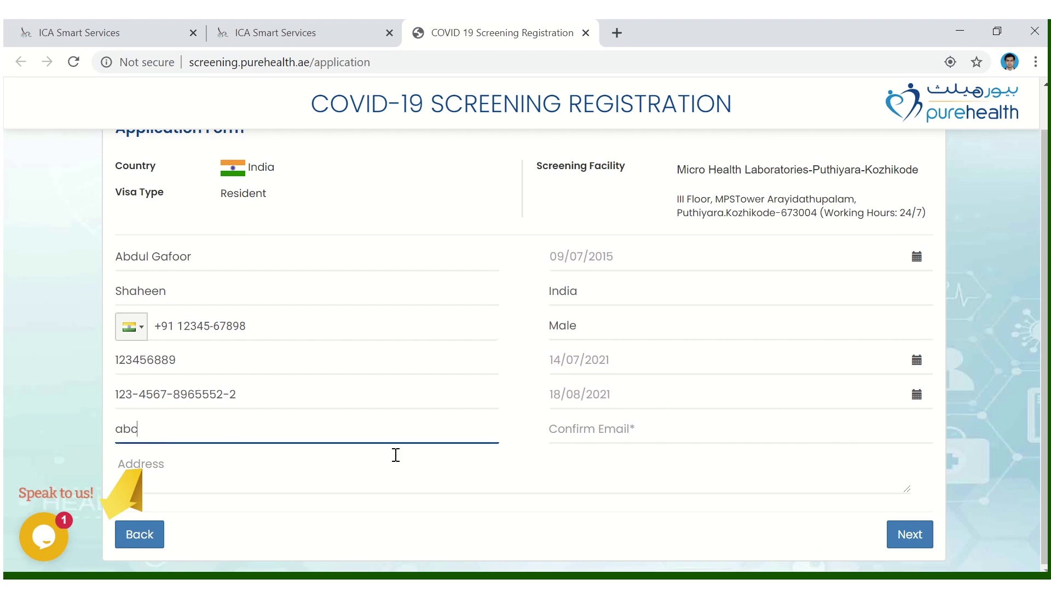
text(@gmail.com)
key(Tab)
text(a)
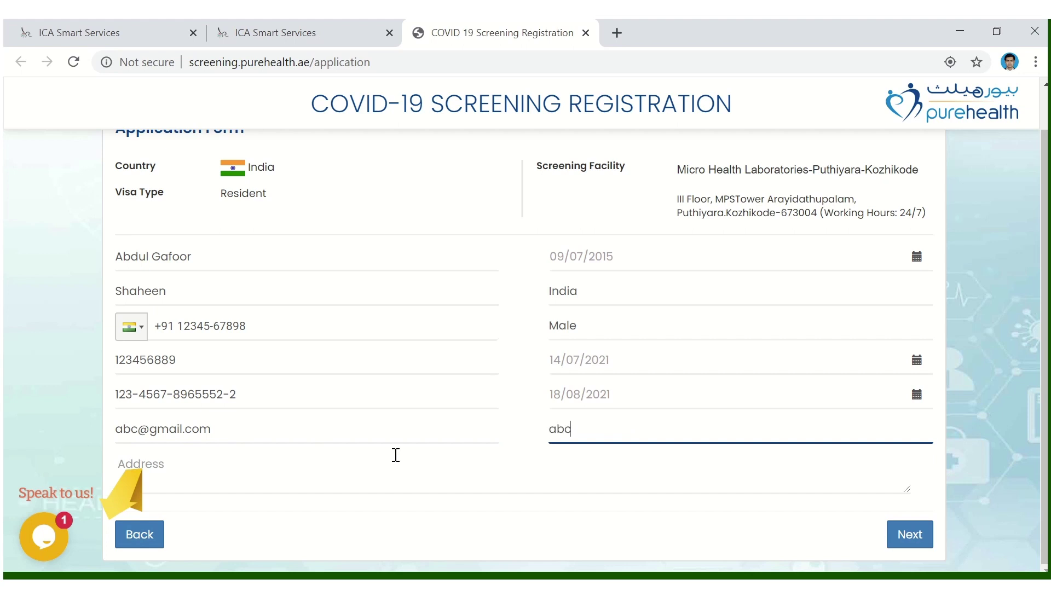
text(bc@gmai)
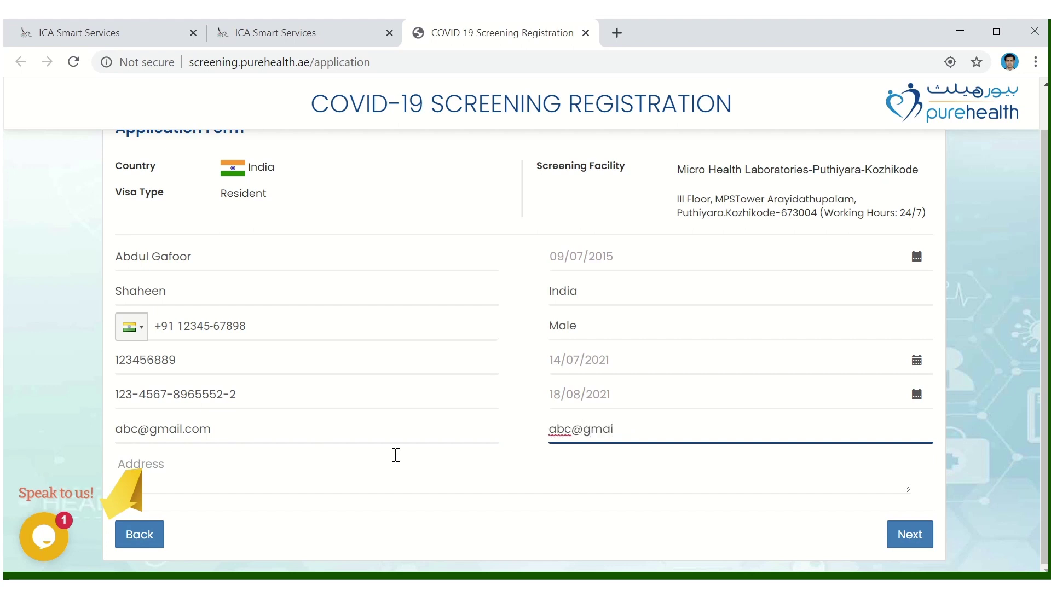
text(l.com)
click(223, 464)
text(Address)
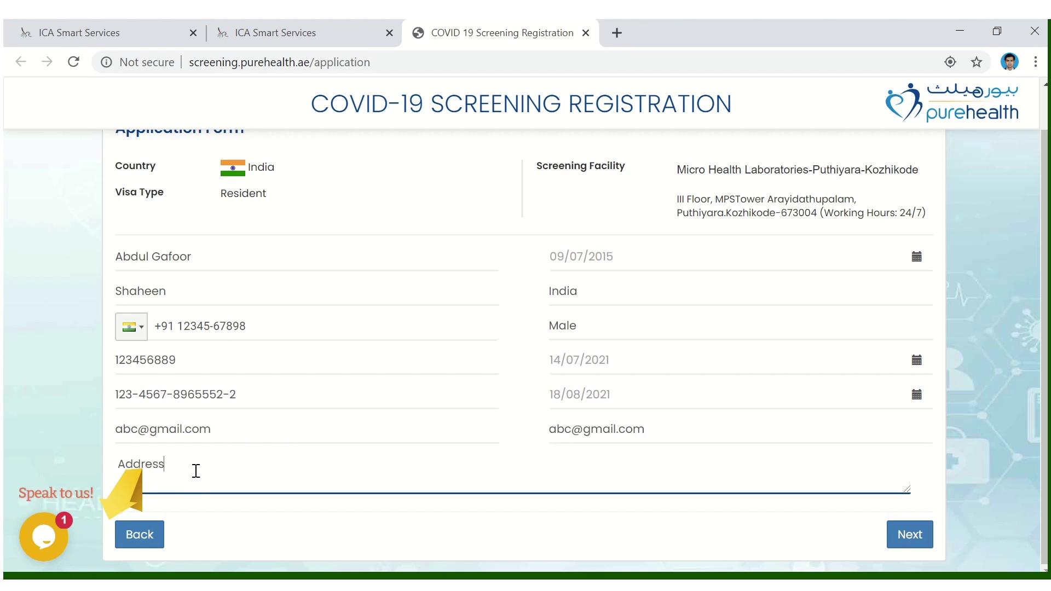
click(908, 534)
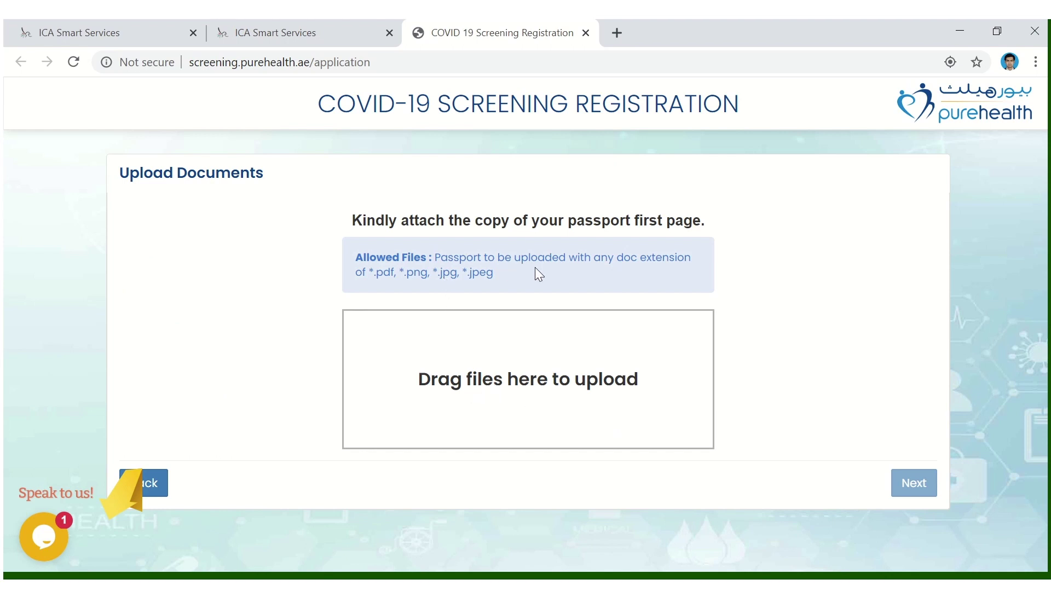
- Attach Grade 3 .pdf from Downloads as the passport copy and proceed to Review Application
click(531, 381)
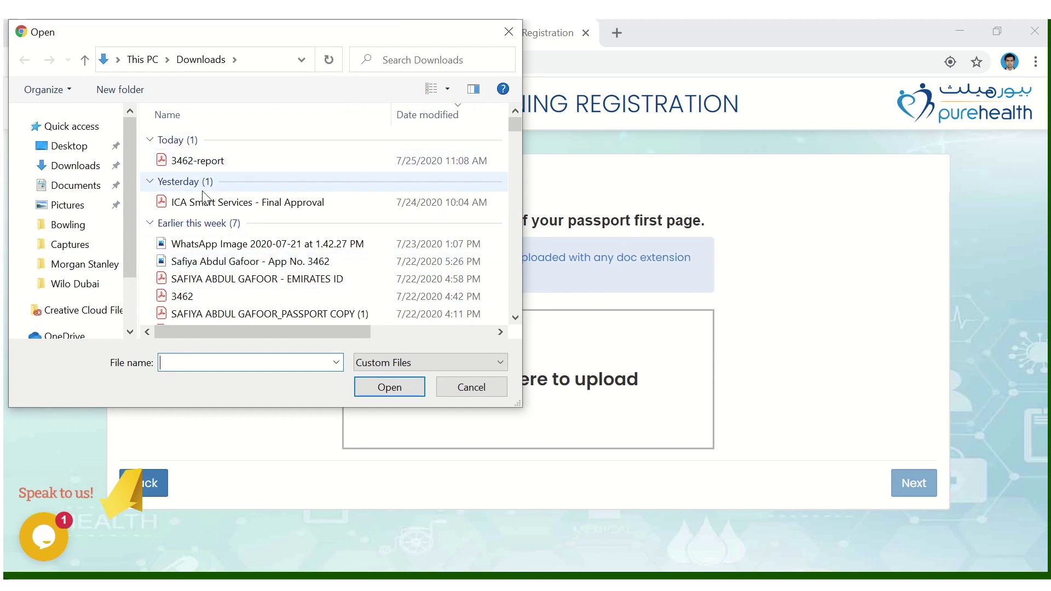
click(202, 296)
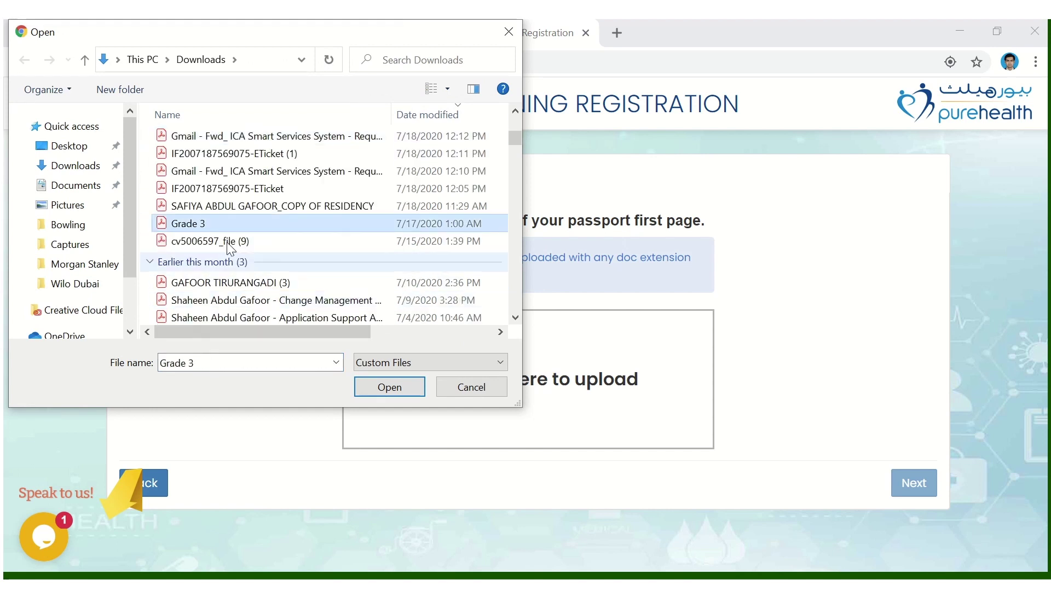
double_click(212, 221)
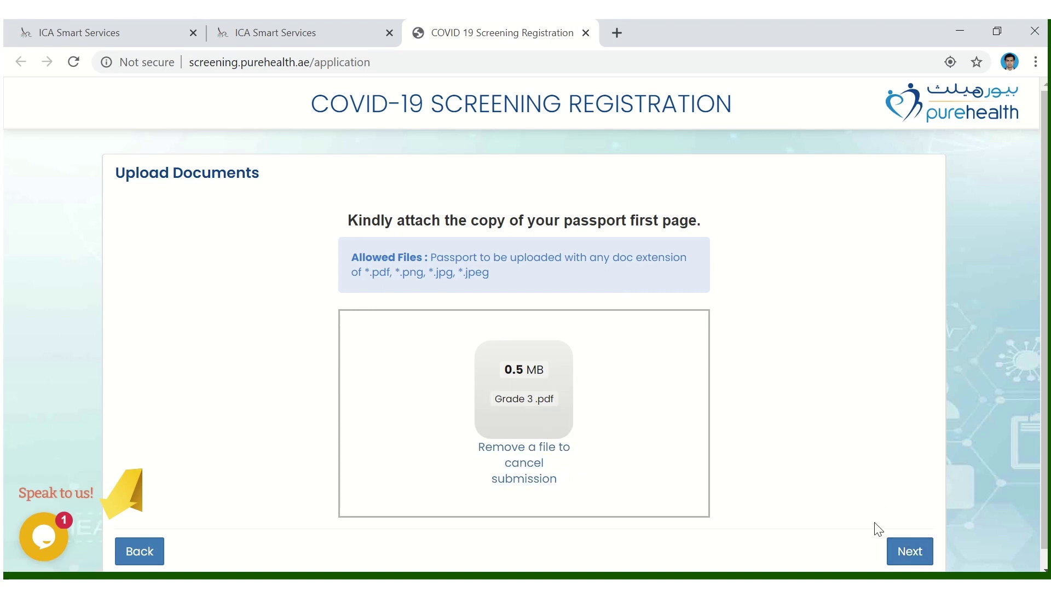
click(910, 551)
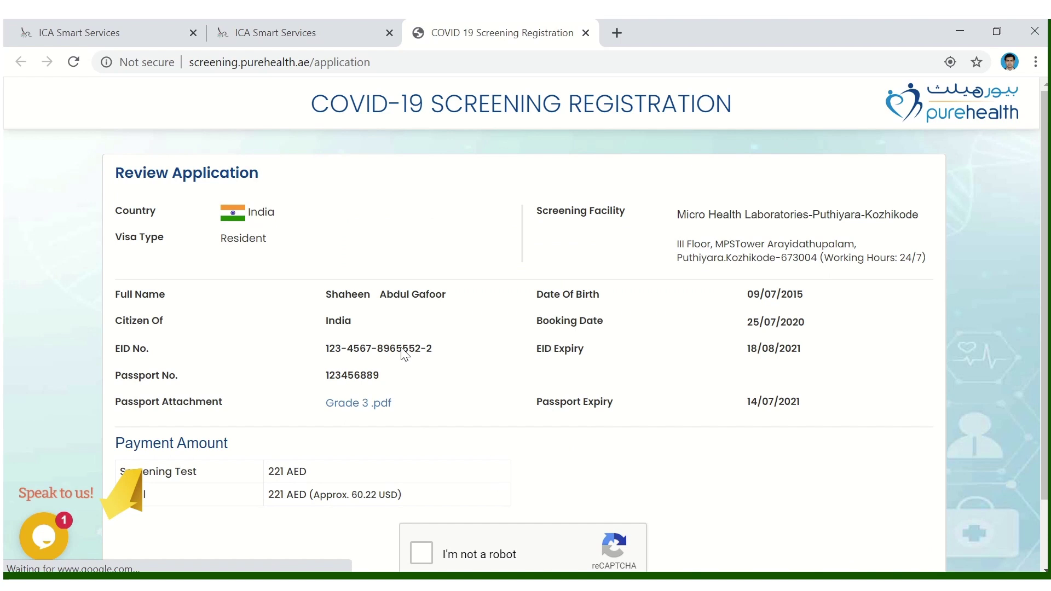
- Pass the 'I'm not a robot' check on the review page, then minimize the browser
scroll(224, 214, down, 2)
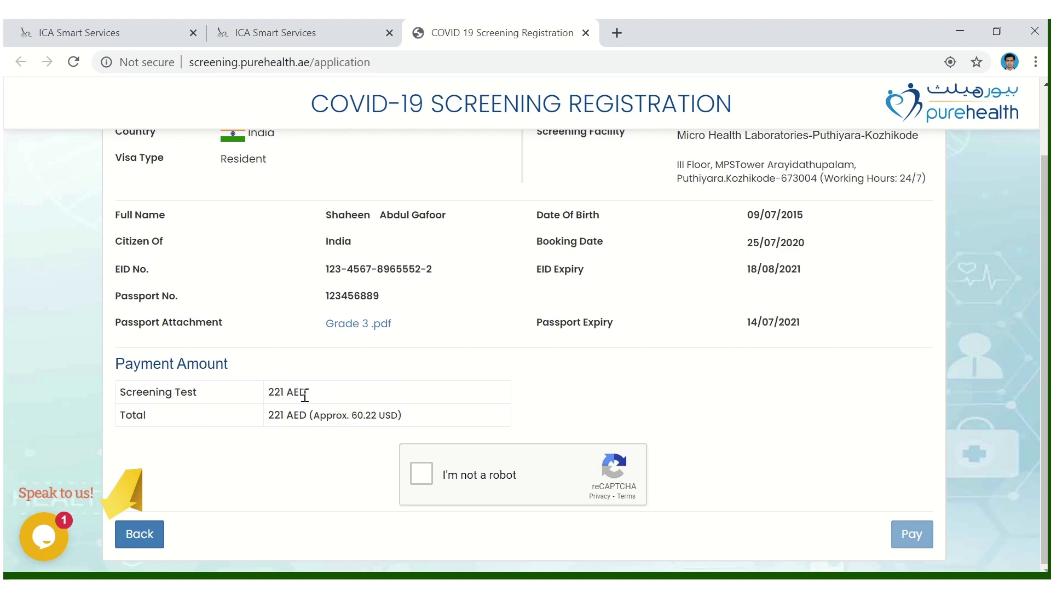
click(422, 474)
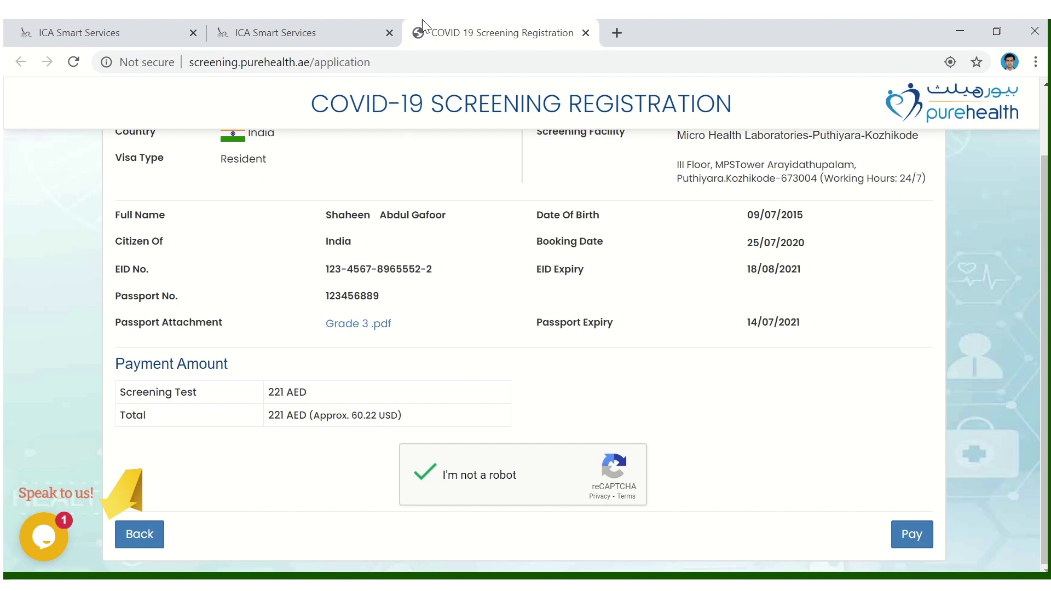
mouse_move(385, 32)
click(417, 49)
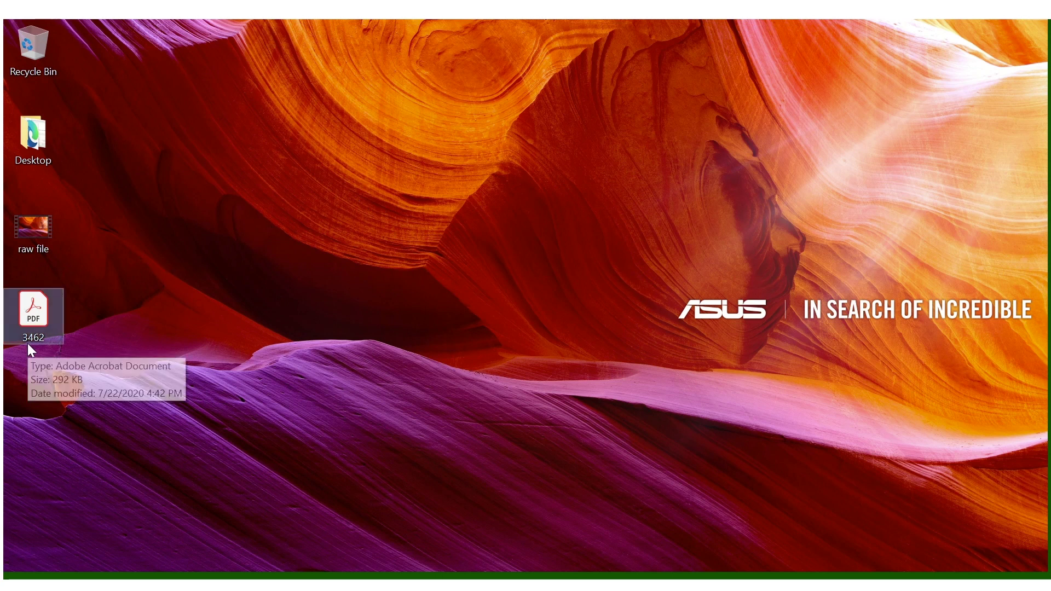
- Open 3462.pdf, check the application number, lab name and 221 AED payment, then minimize it
double_click(54, 311)
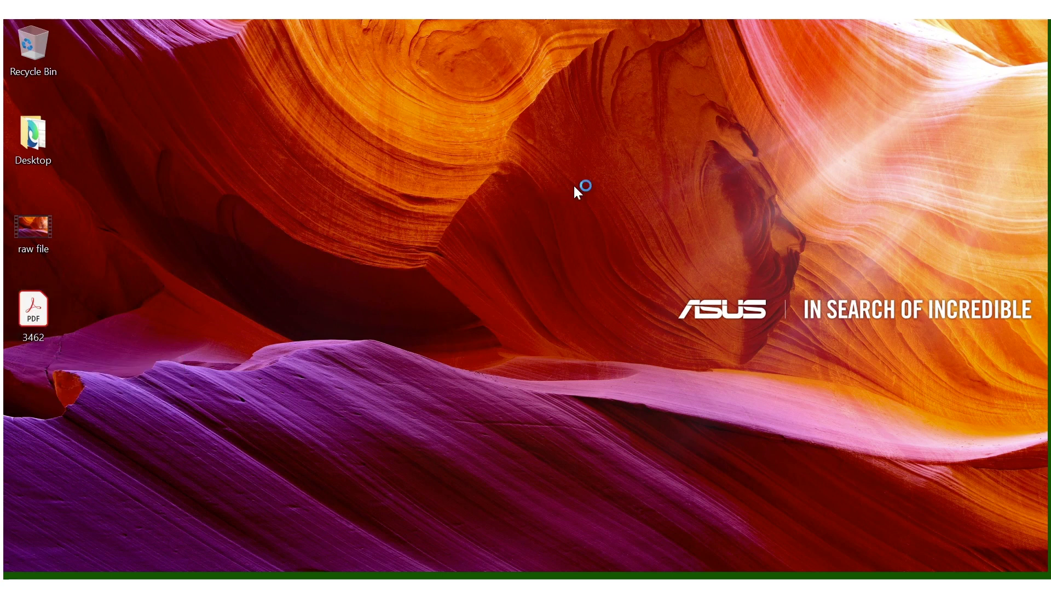
drag(127, 165, 410, 166)
scroll(641, 251, down, 2)
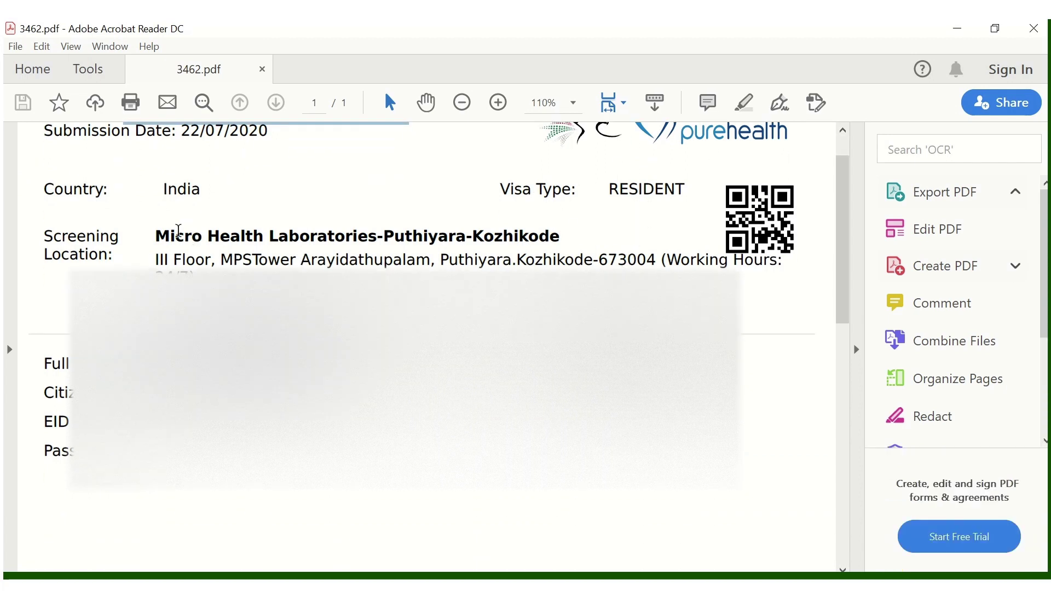
drag(155, 236, 504, 234)
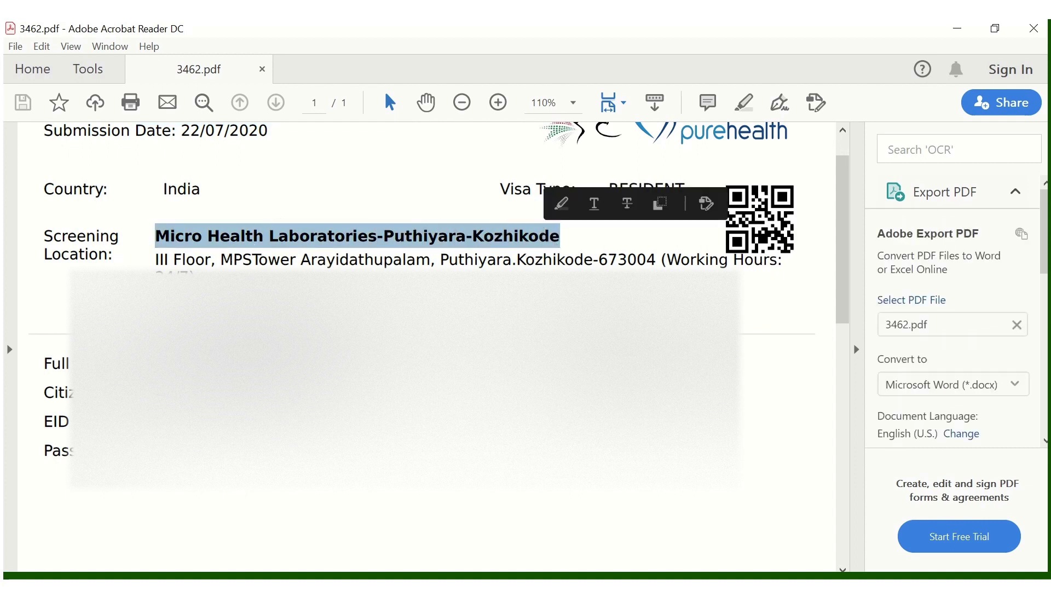
scroll(342, 340, down, 10)
scroll(342, 340, down, 3)
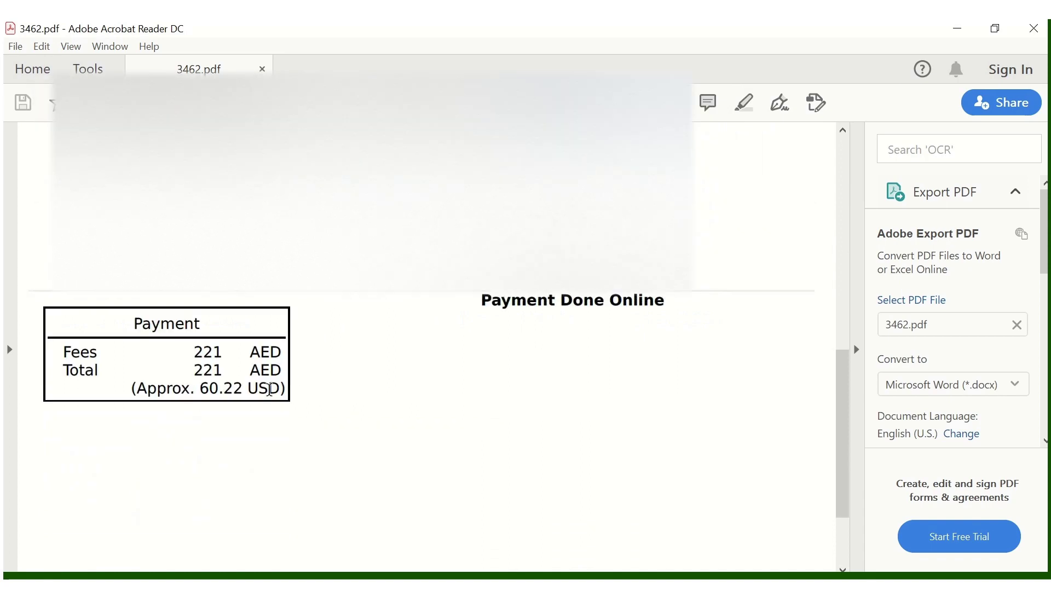
scroll(415, 368, up, 5)
scroll(415, 367, up, 5)
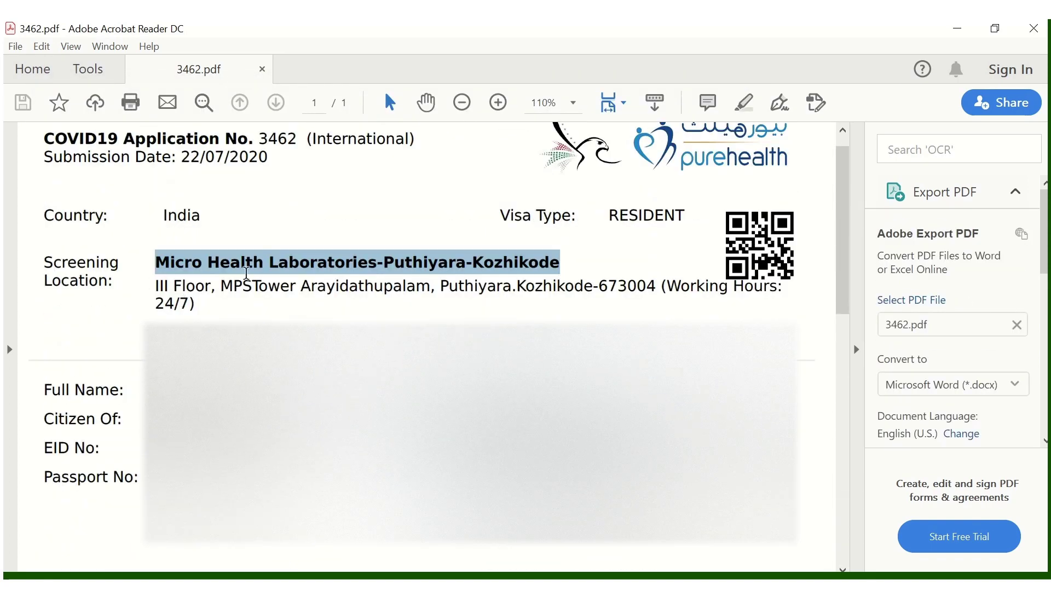
click(958, 28)
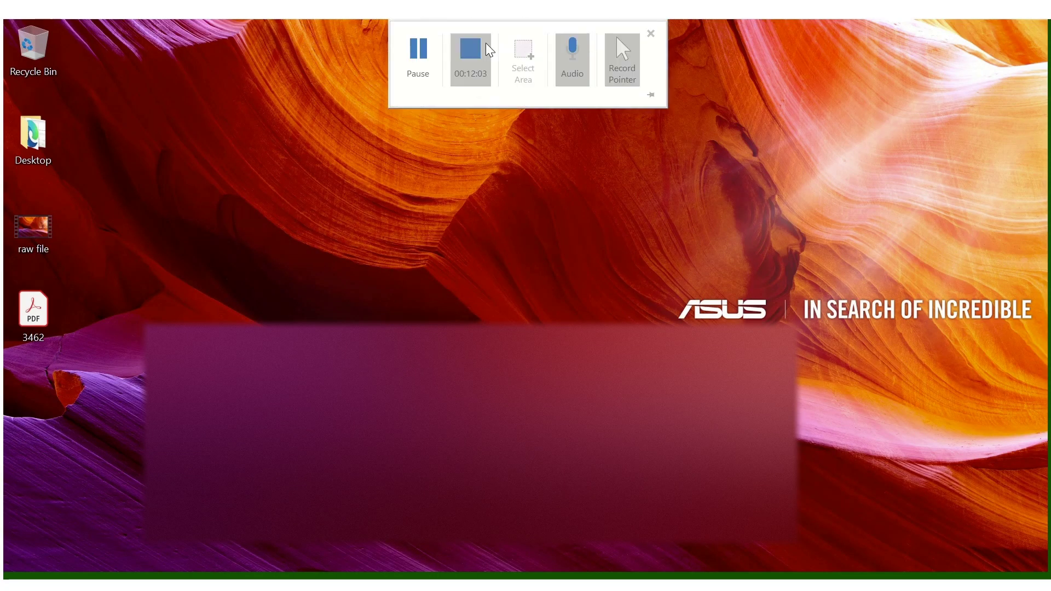
- Read the 'COVID-19 Sample Received Successfully' email from Micro Health Laboratories, then show the desktop
click(417, 47)
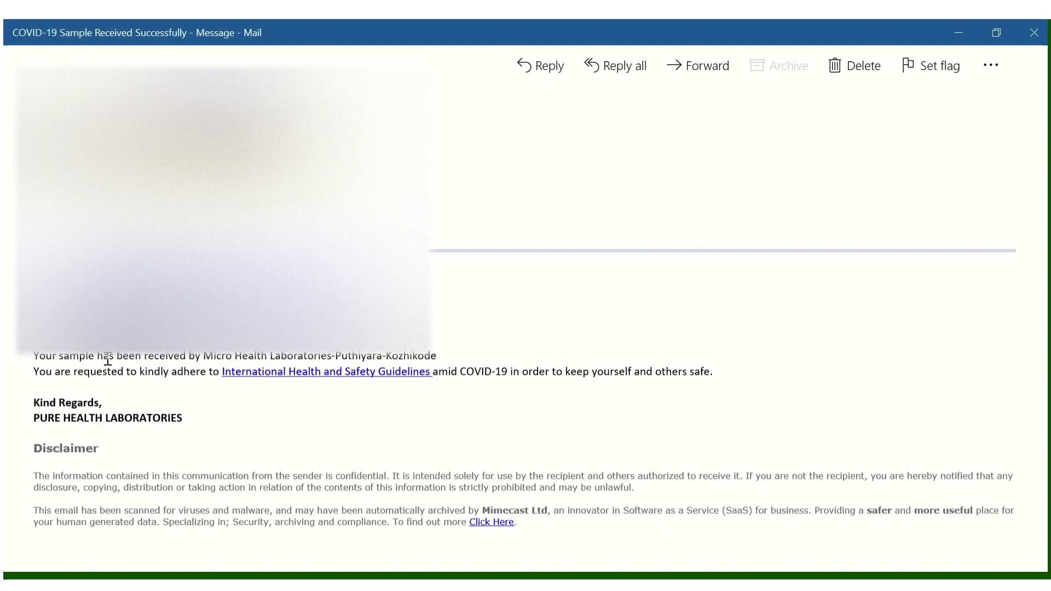
drag(166, 418, 47, 421)
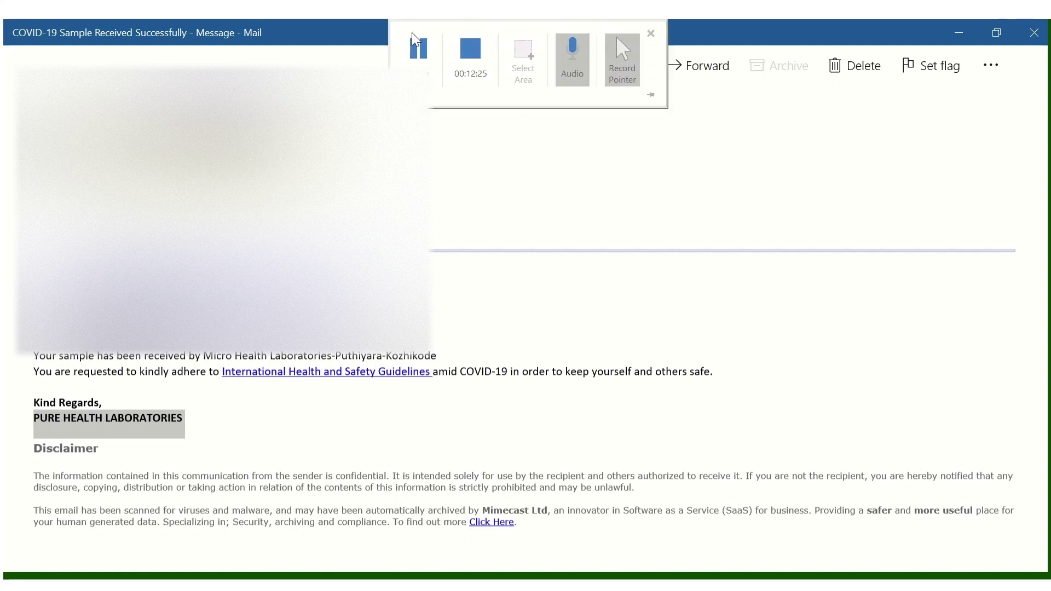
key(super+d)
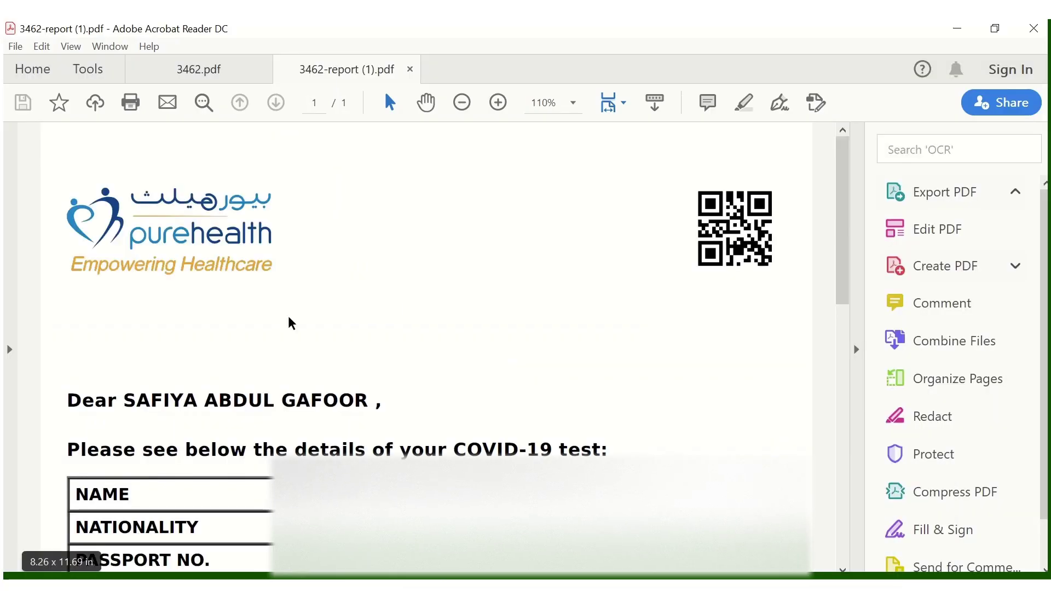
- Review 3462-report (1).pdf, highlighting the travel note and NEGATIVE result status, then minimize it
scroll(493, 340, down, 4)
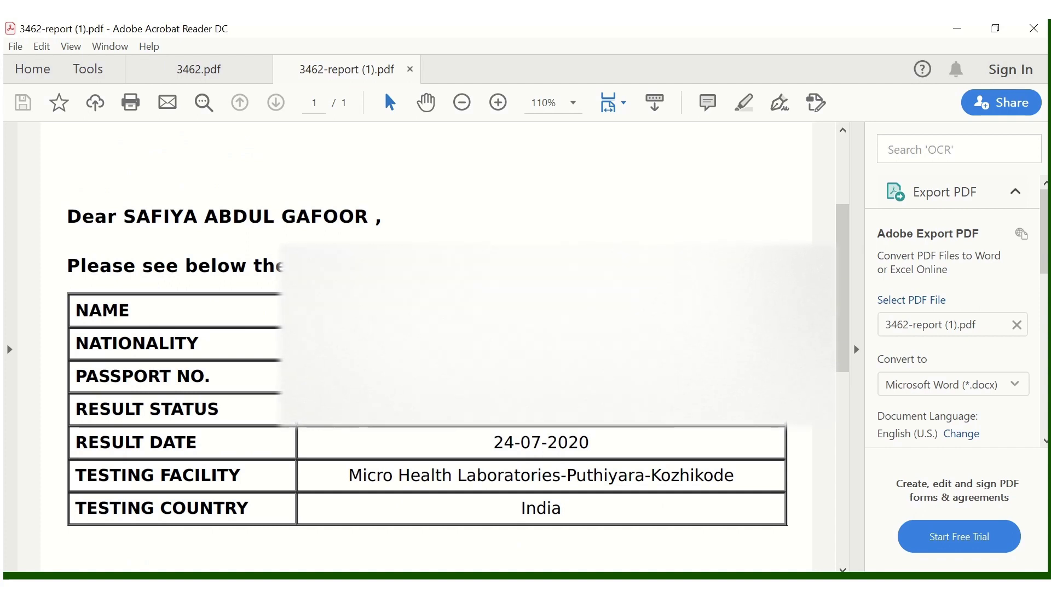
scroll(591, 455, down, 12)
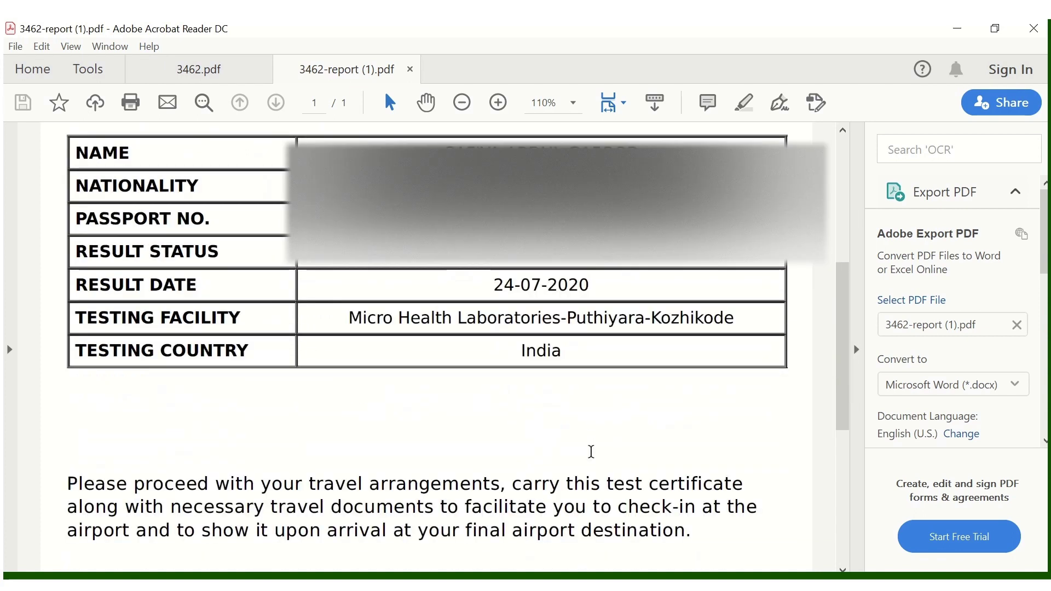
drag(77, 327, 671, 350)
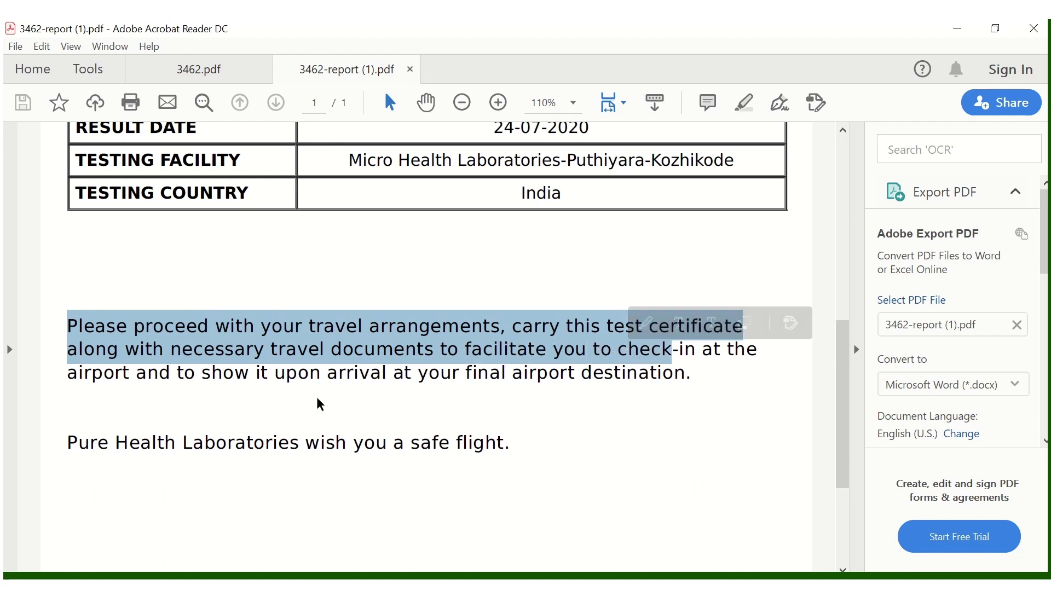
scroll(422, 438, down, 4)
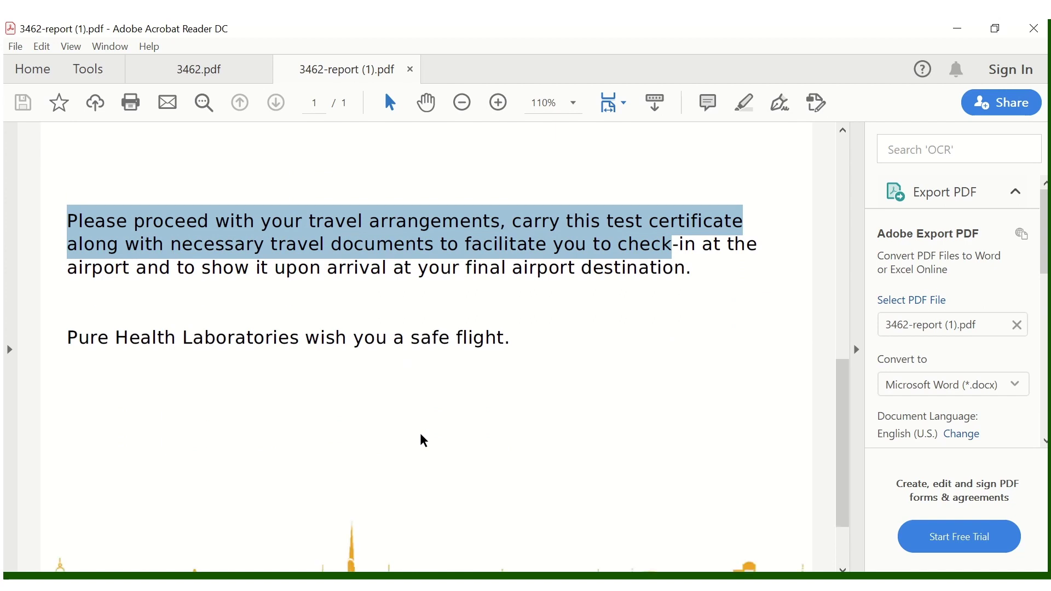
scroll(423, 440, up, 7)
click(582, 173)
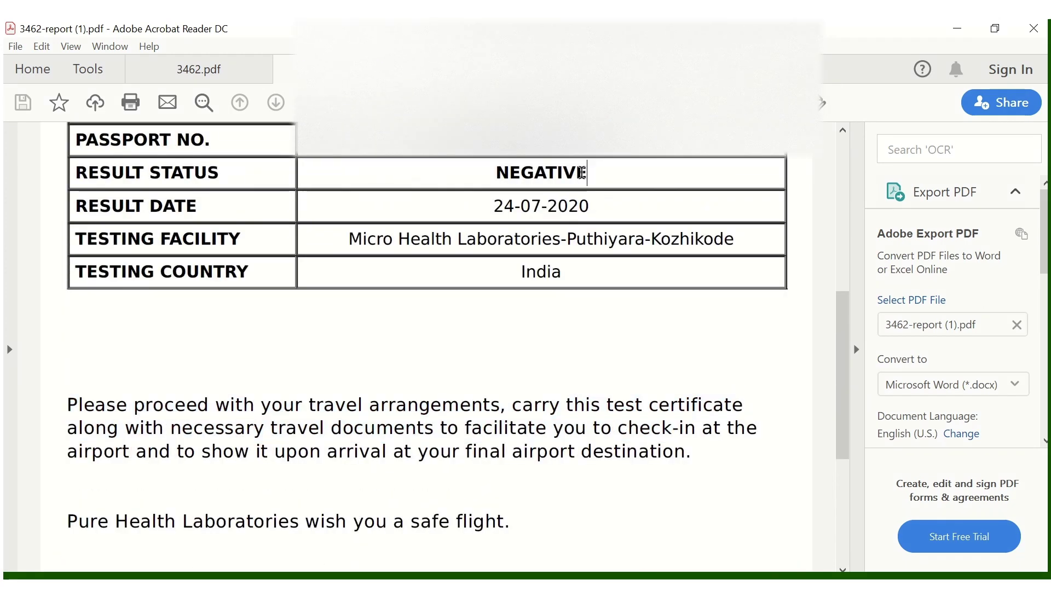
drag(582, 173, 460, 166)
click(501, 403)
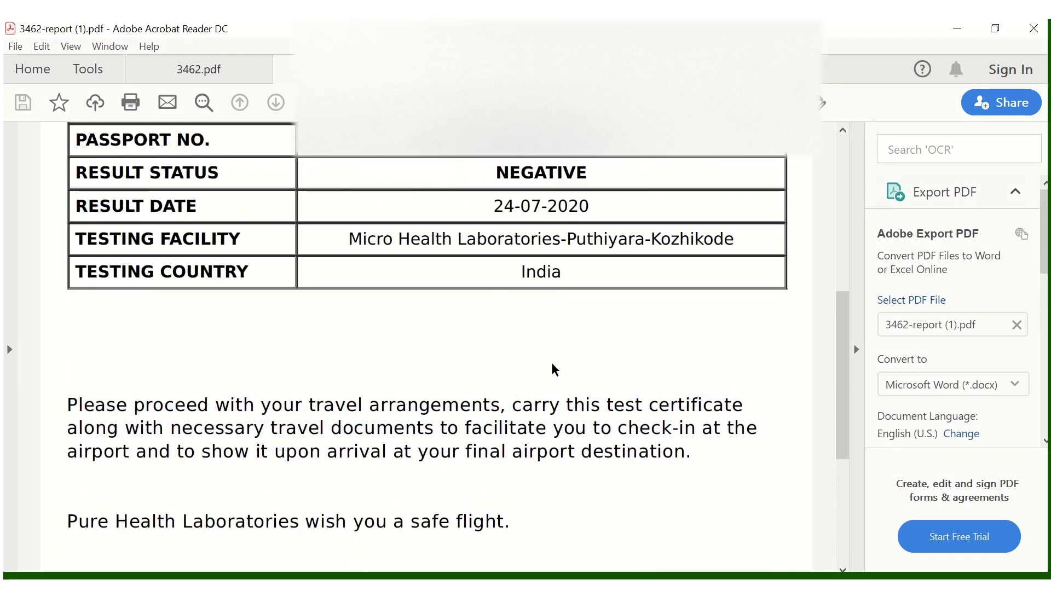
click(957, 28)
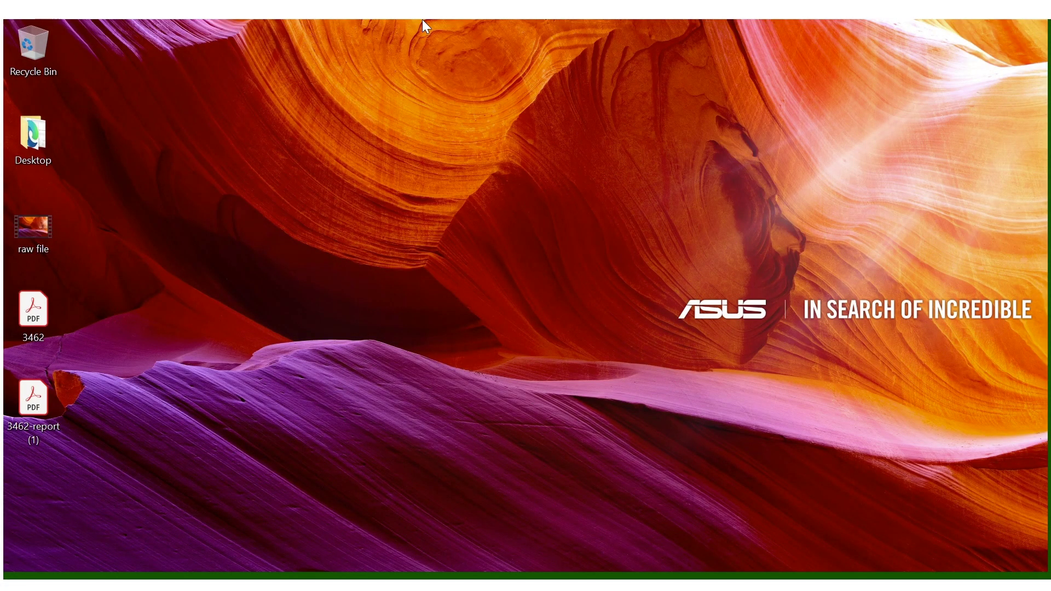
- Open the ICA 'Request Approved' email and highlight the red passport warning sentence
click(424, 38)
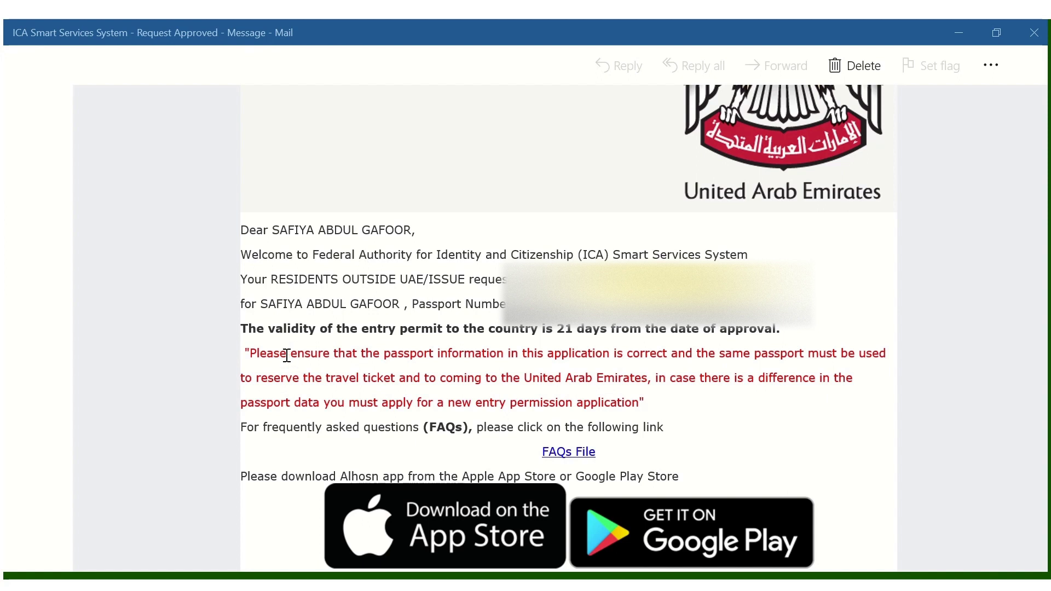
drag(245, 353, 714, 363)
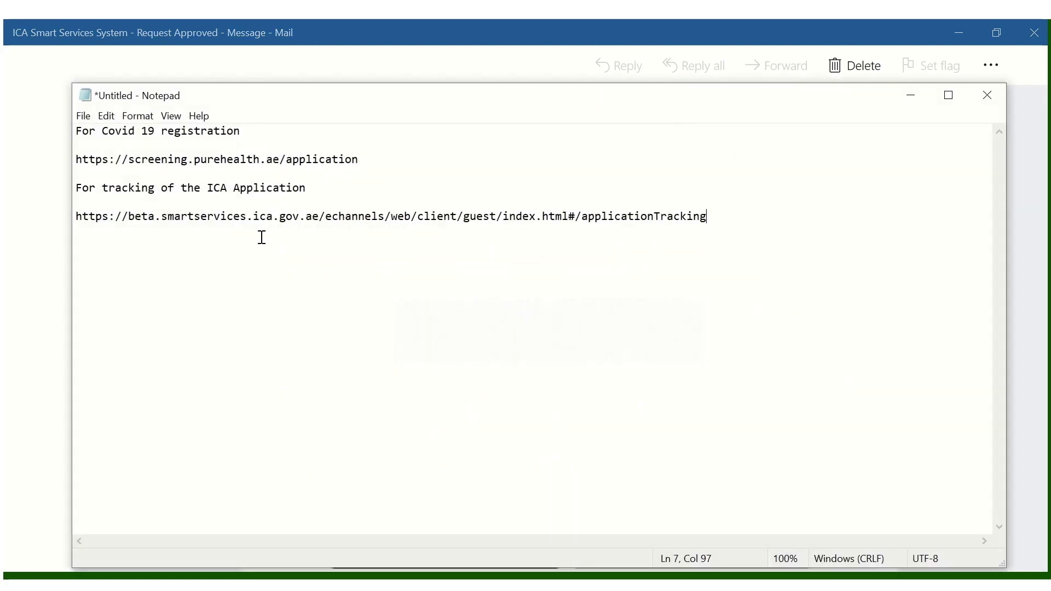
- Copy the ICA applicationTracking URL from the Notepad notes and return to the browser
drag(710, 217, 73, 219)
key(ctrl+c)
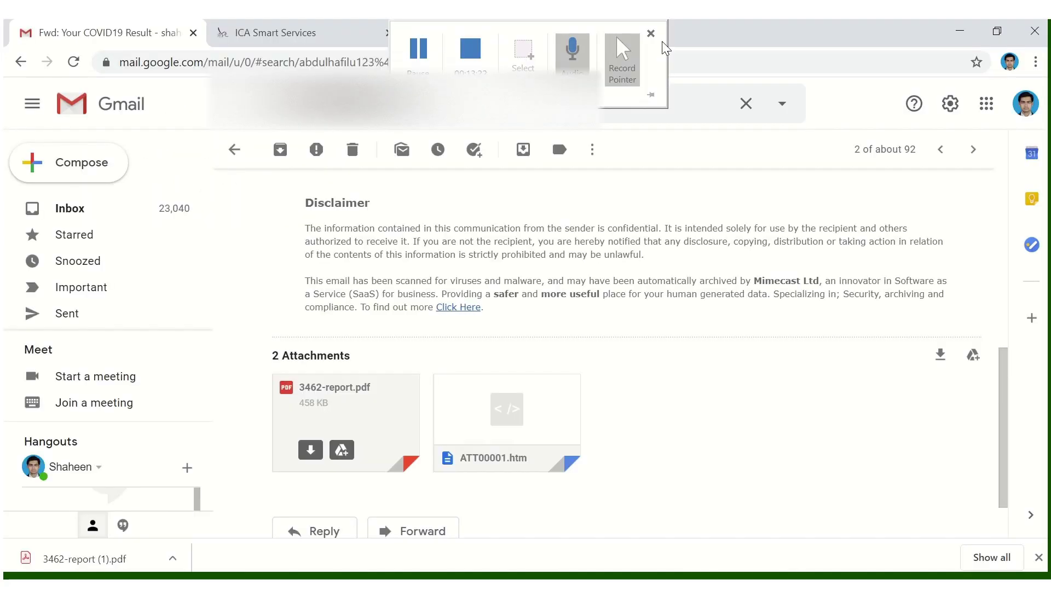
click(298, 32)
- Load the copied ICA application tracking address in a new browser tab
click(617, 33)
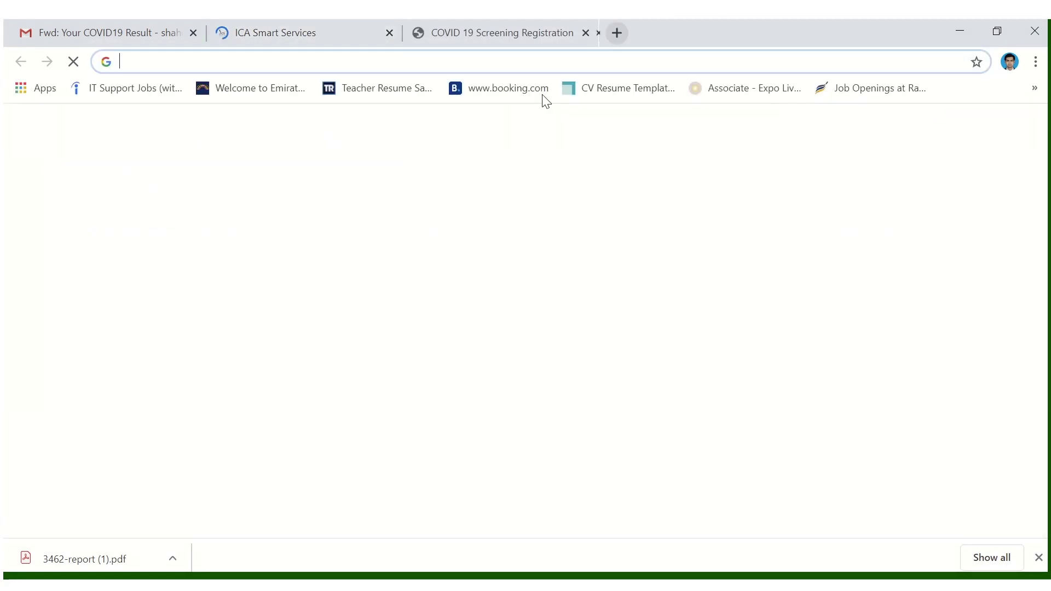
key(ctrl+v)
key(Return)
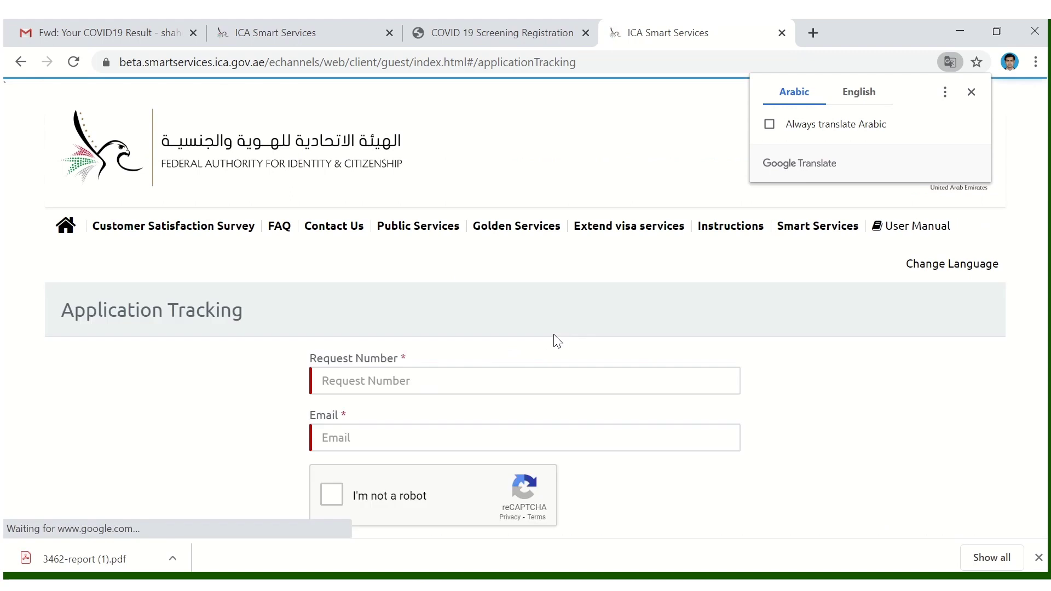
- Look up the request by its number and e-mail, confirming status APPROVED on 23/07/2020
scroll(558, 340, down, 2)
click(340, 300)
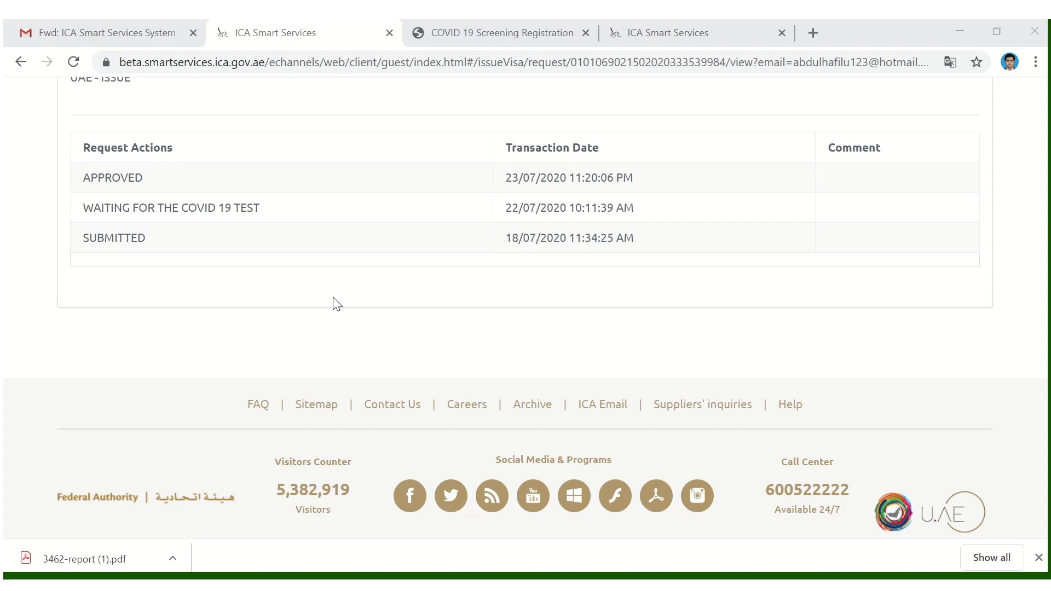
mouse_move(434, 28)
click(422, 44)
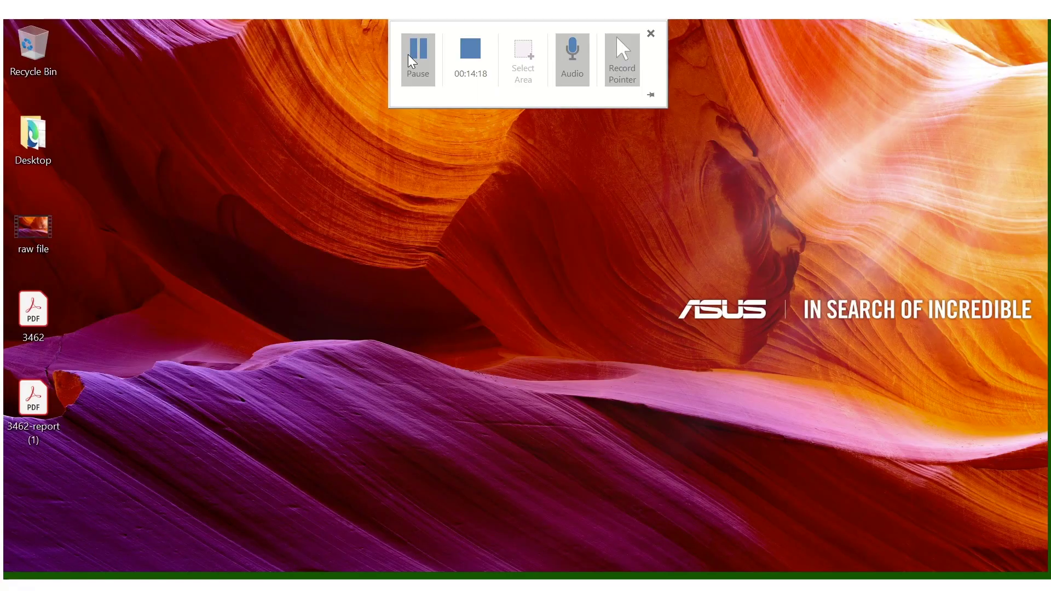